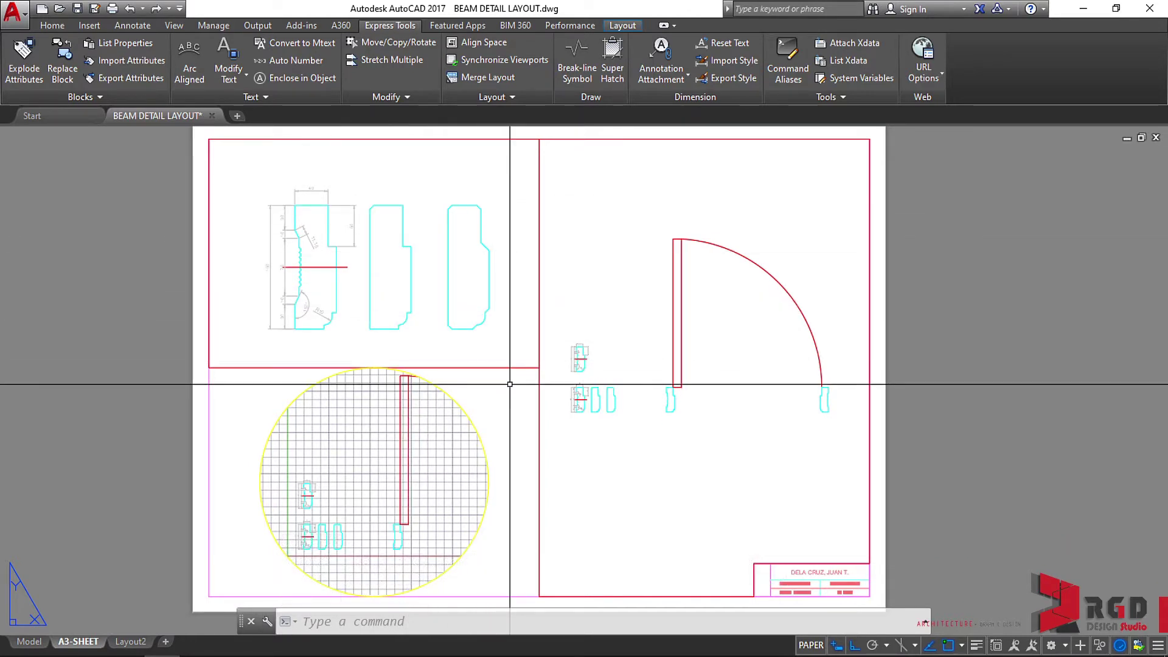
- Create a new layer named LAYOUT TITLE BOX
{"action": "type", "text": "LA"}
{"action": "key", "text": "Return"}
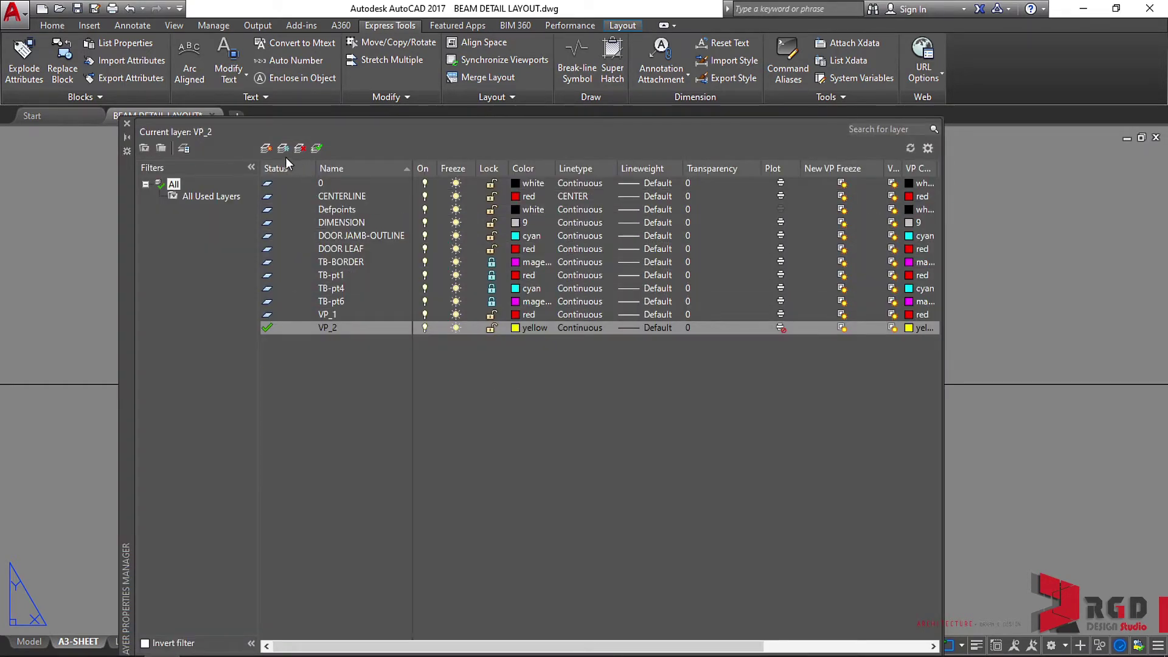
{"action": "left_click", "coordinate": [265, 149]}
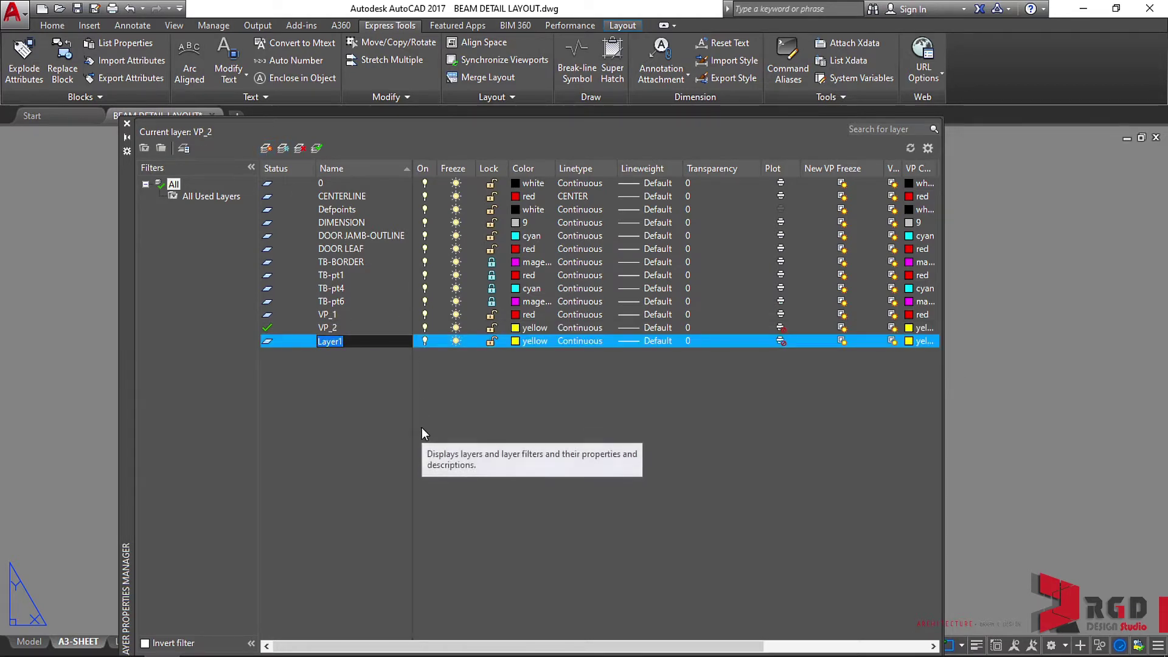
{"action": "type", "text": "LAYOUT TITLE BOX"}
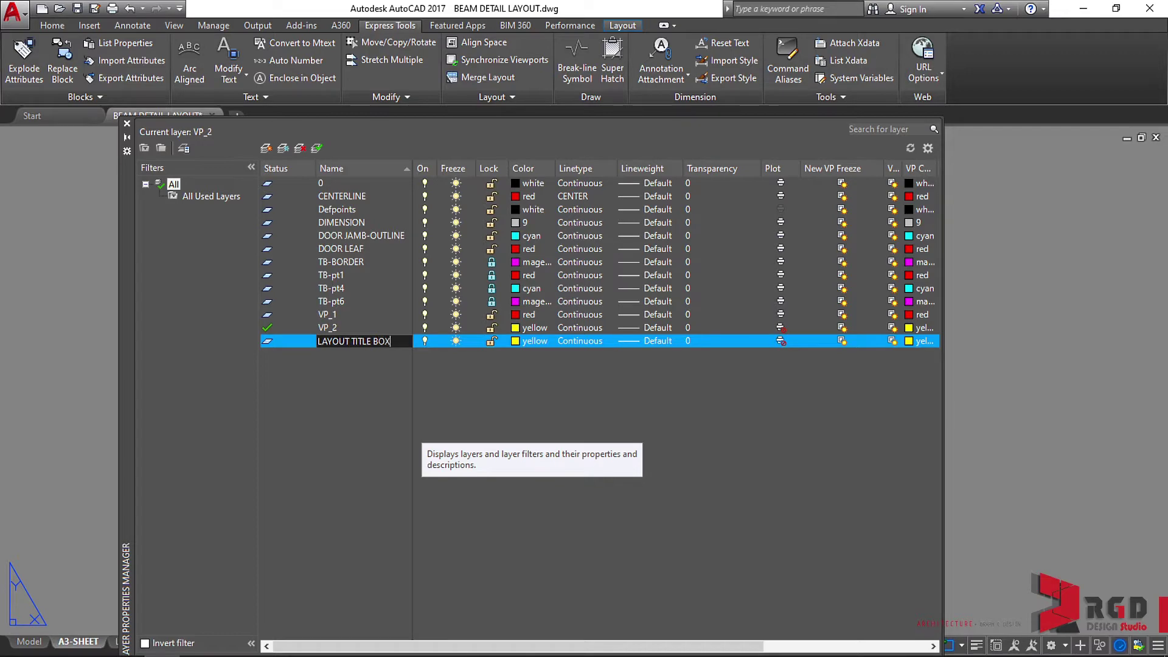
{"action": "key", "text": "Return"}
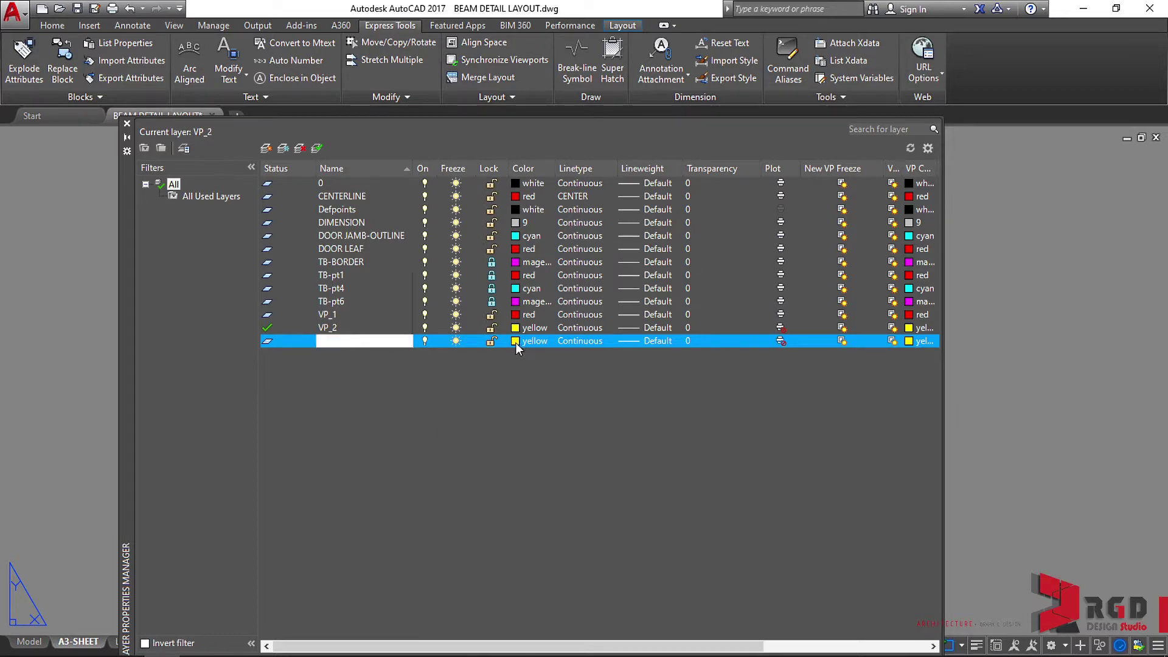
- Set the LAYOUT TITLE BOX layer's color to red and enable plotting for it
{"action": "left_click", "coordinate": [516, 342]}
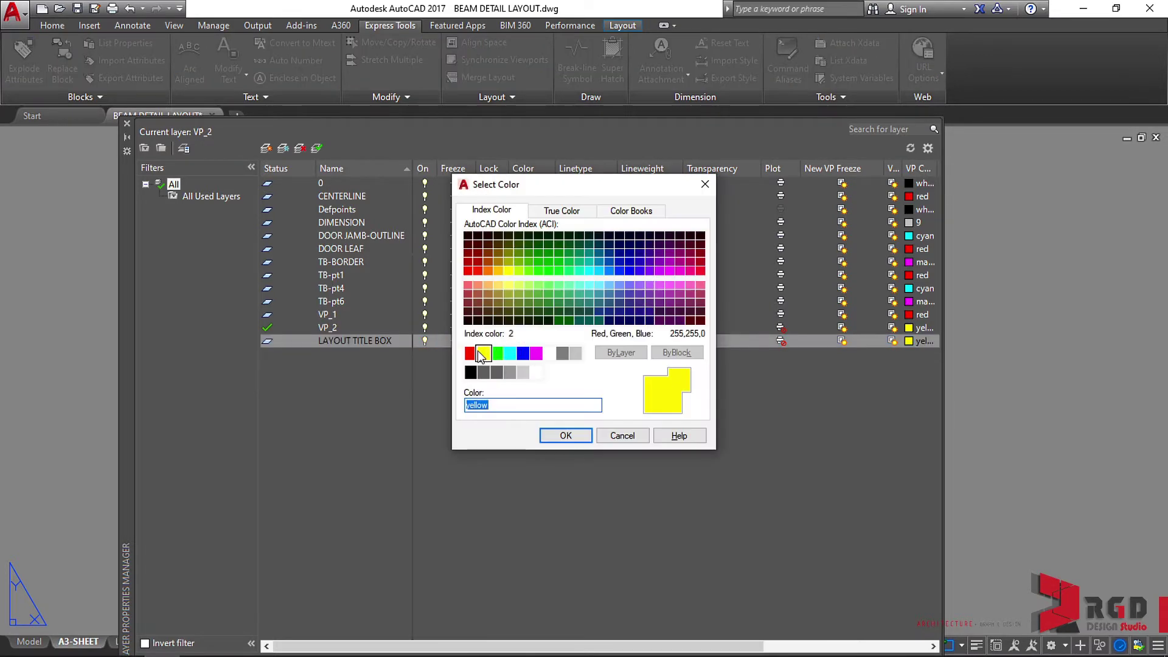
{"action": "left_click", "coordinate": [470, 353]}
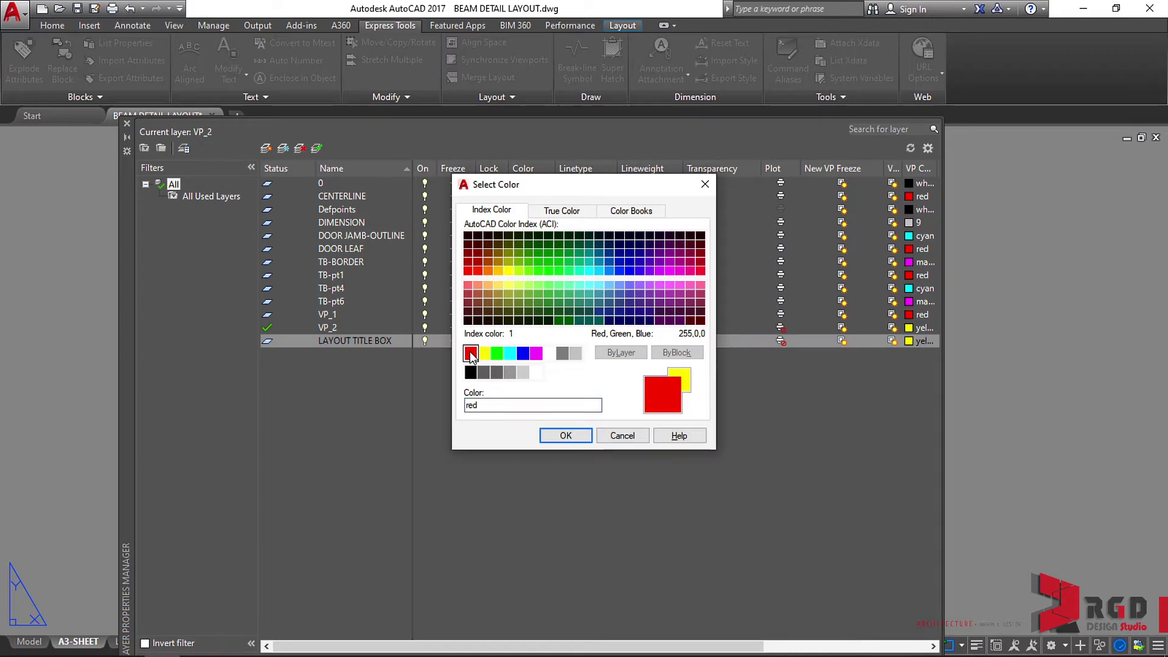
{"action": "left_click", "coordinate": [565, 436]}
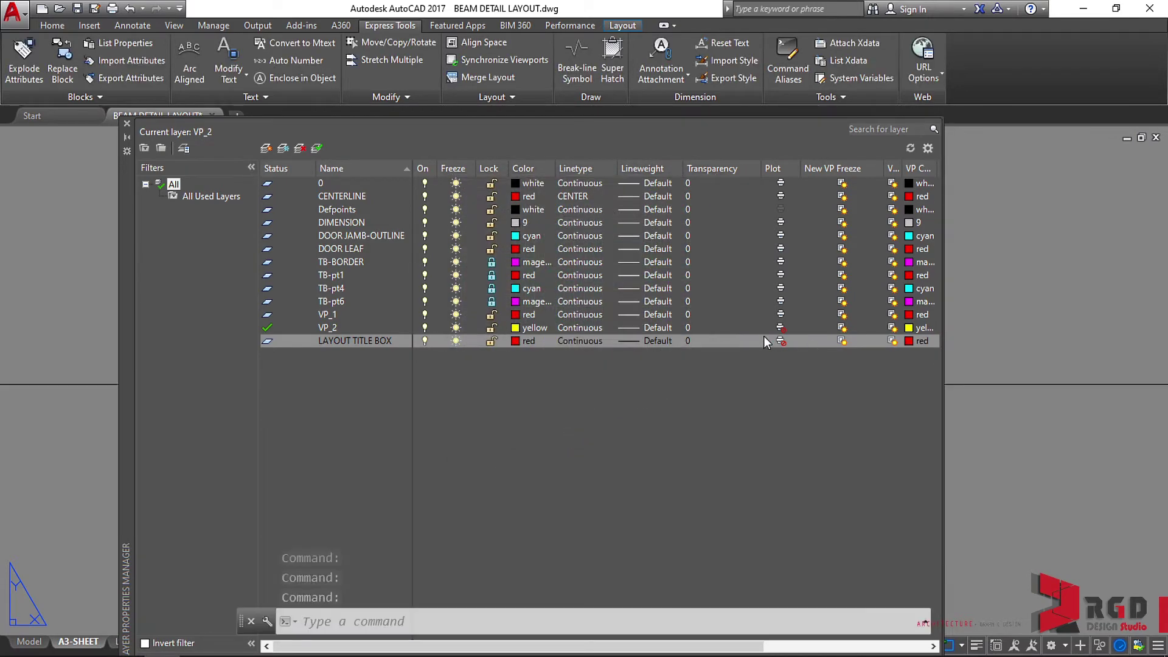
{"action": "left_click", "coordinate": [782, 342]}
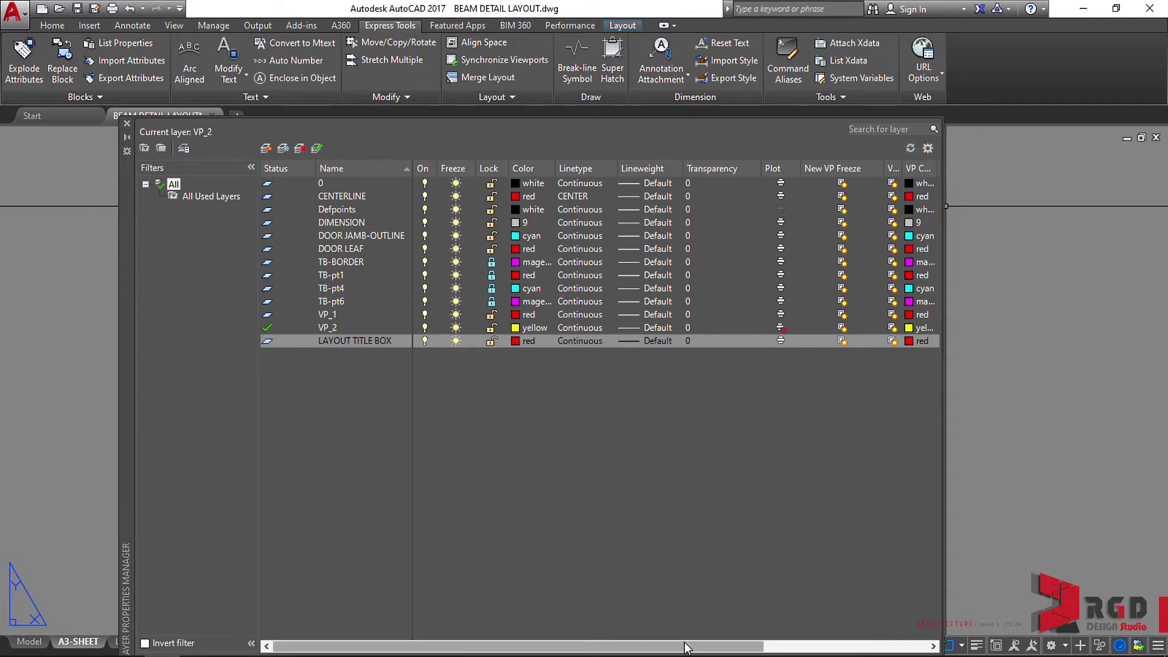
{"action": "left_click_drag", "start_coordinate": [697, 646], "coordinate": [861, 648]}
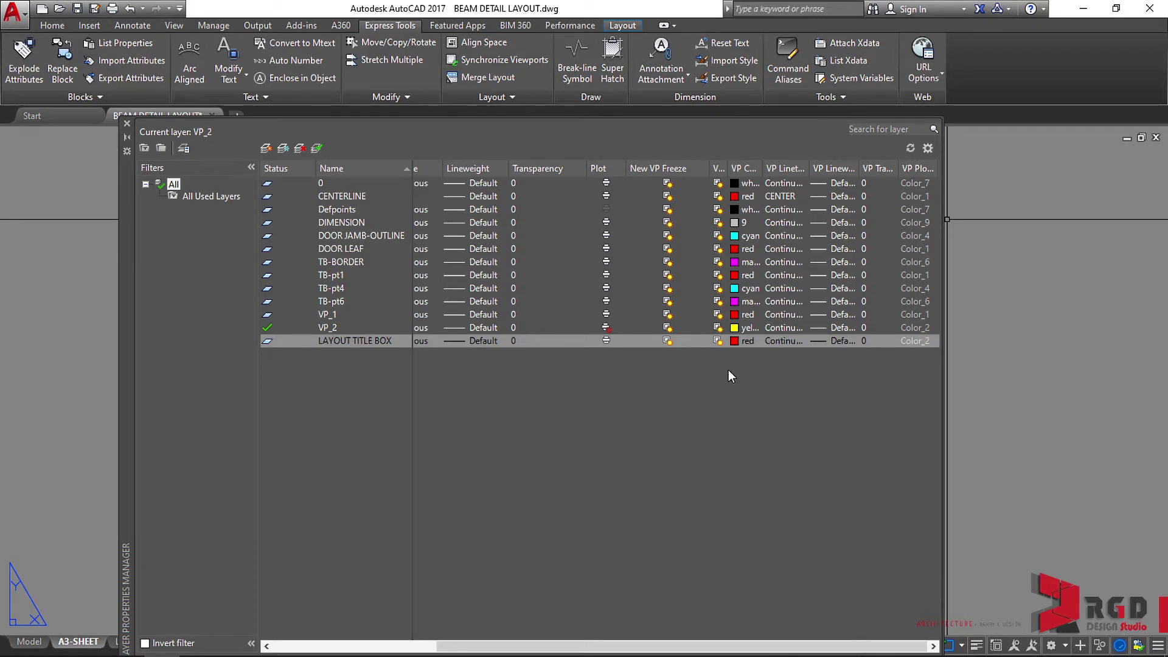
{"action": "scroll", "coordinate": [774, 354], "scroll_direction": "left", "scroll_amount": 5}
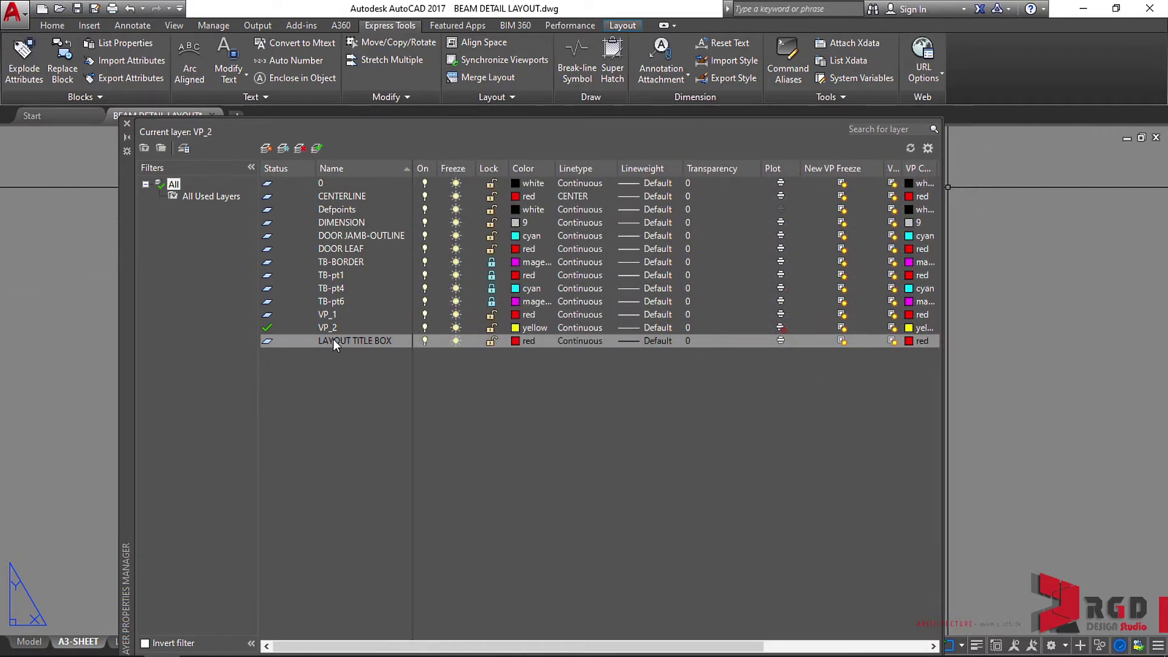
- Create a new layer named LAYOUT TEXT and set its color to green
{"action": "left_click", "coordinate": [267, 149]}
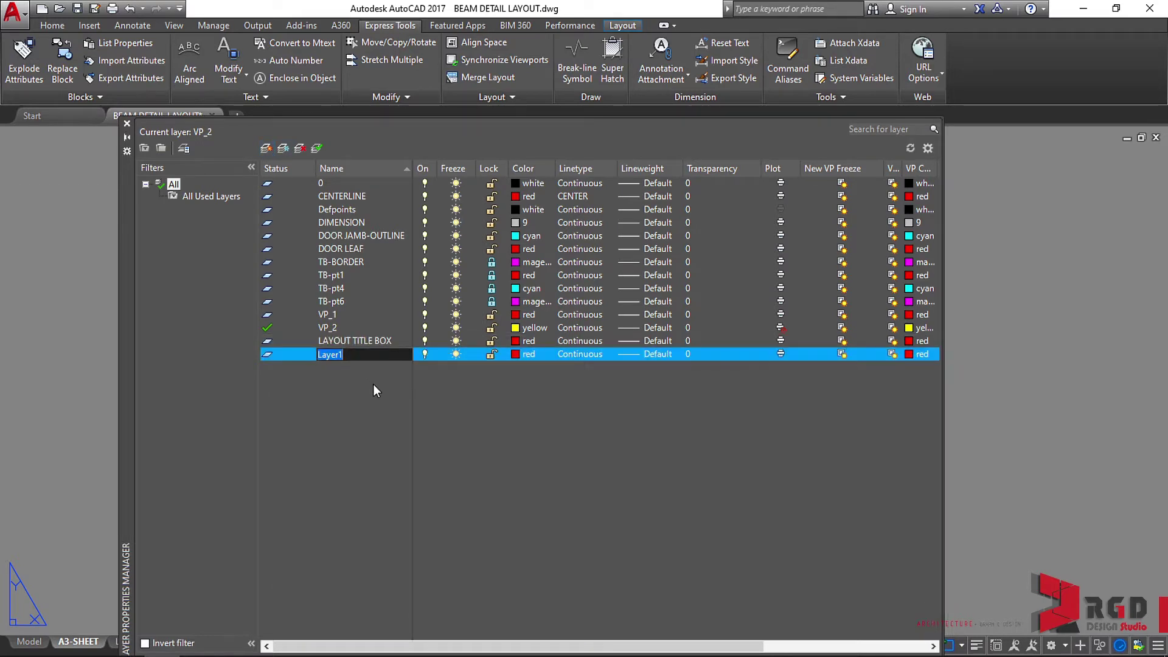
{"action": "type", "text": "LAYOUT TEXT"}
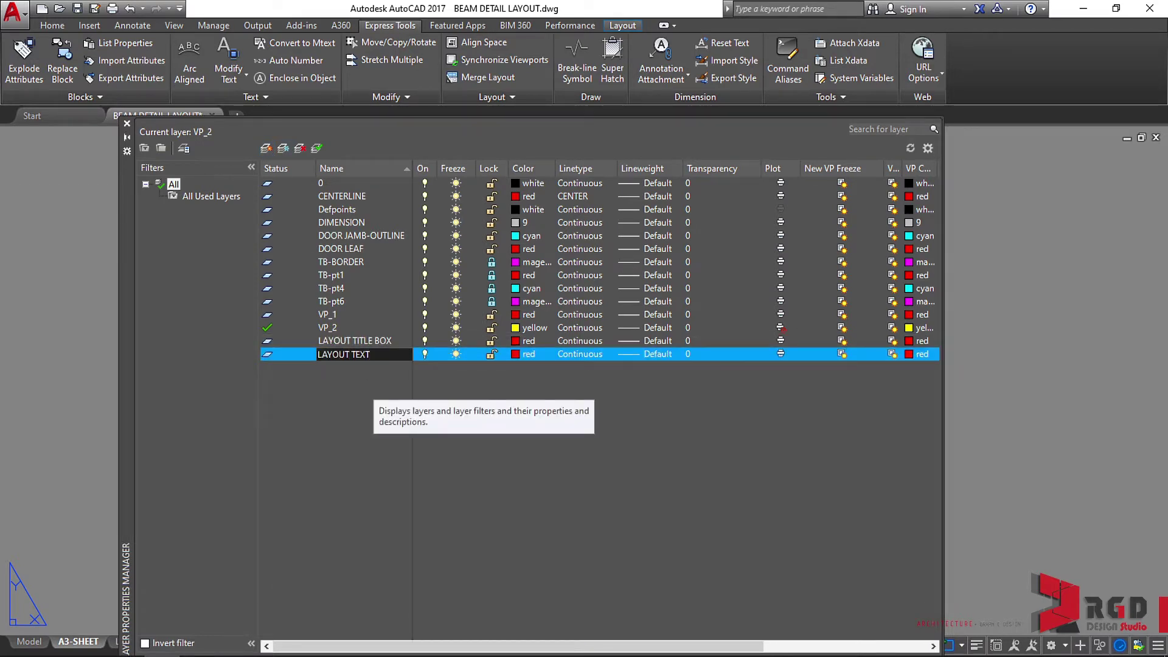
{"action": "key", "text": "Return"}
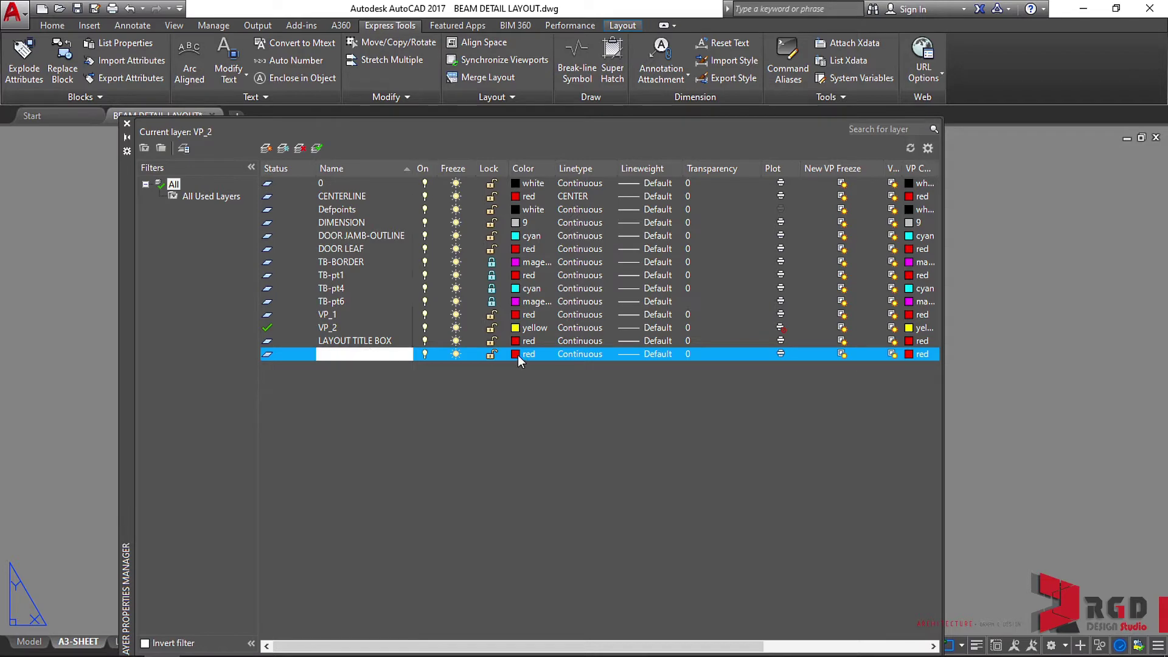
{"action": "left_click", "coordinate": [517, 354]}
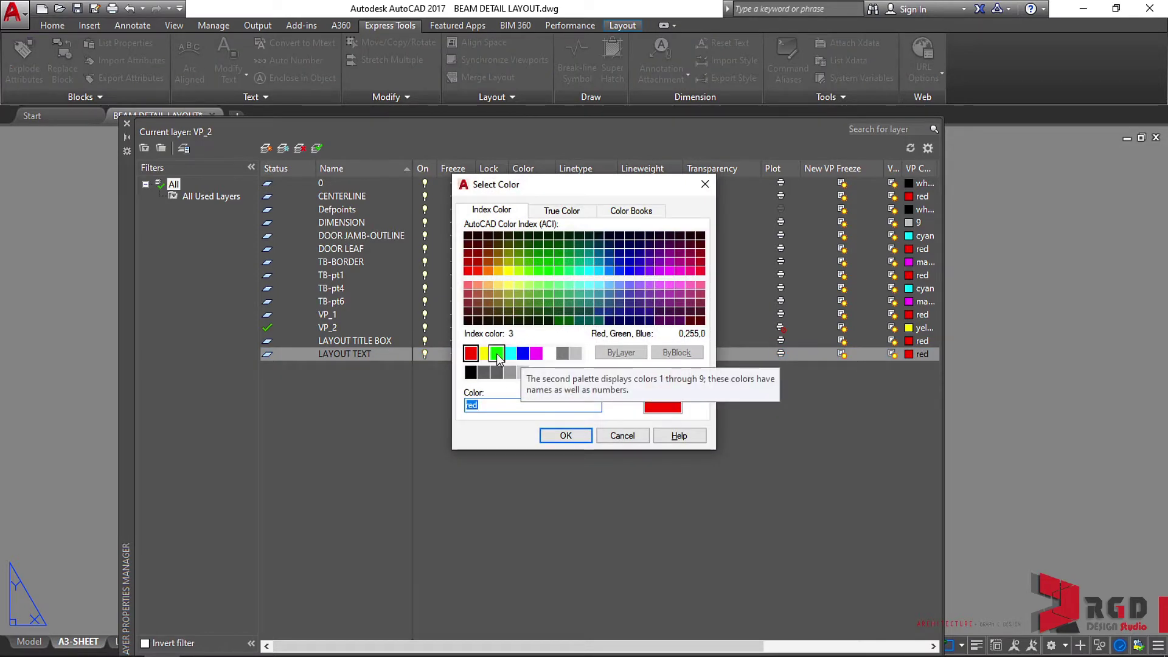
{"action": "left_click", "coordinate": [497, 354]}
{"action": "left_click", "coordinate": [566, 435]}
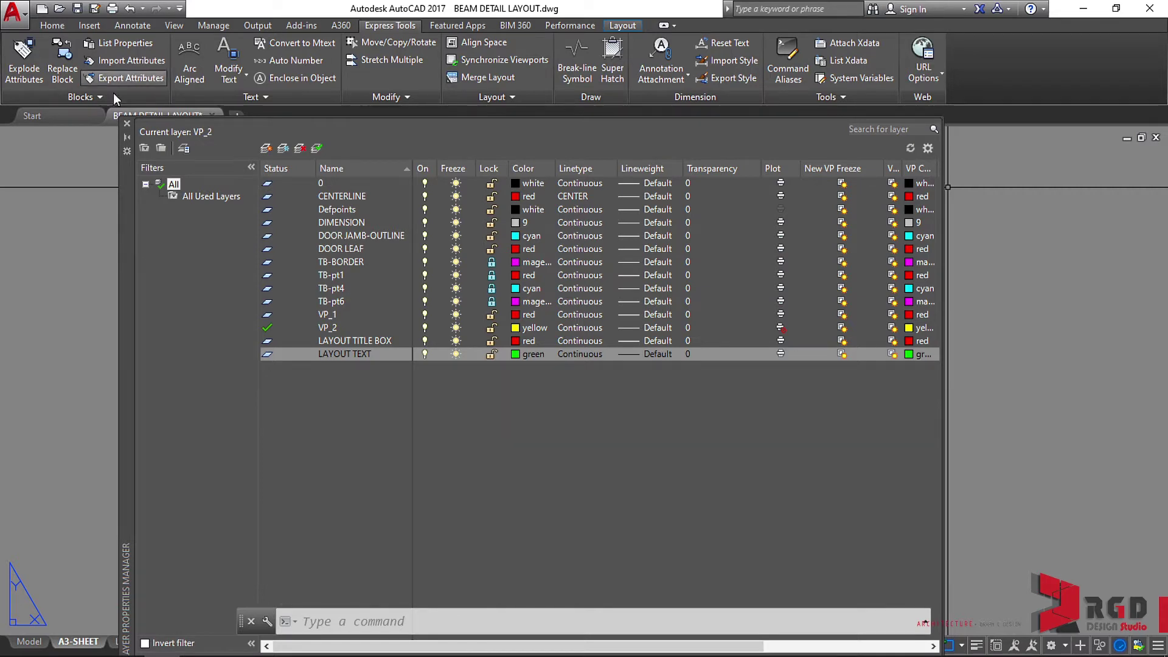
- Make LAYOUT TITLE BOX current and draw a 20-unit-high rectangle across the full width of the upper-left viewport, along its lower edge
{"action": "double_click", "coordinate": [348, 341]}
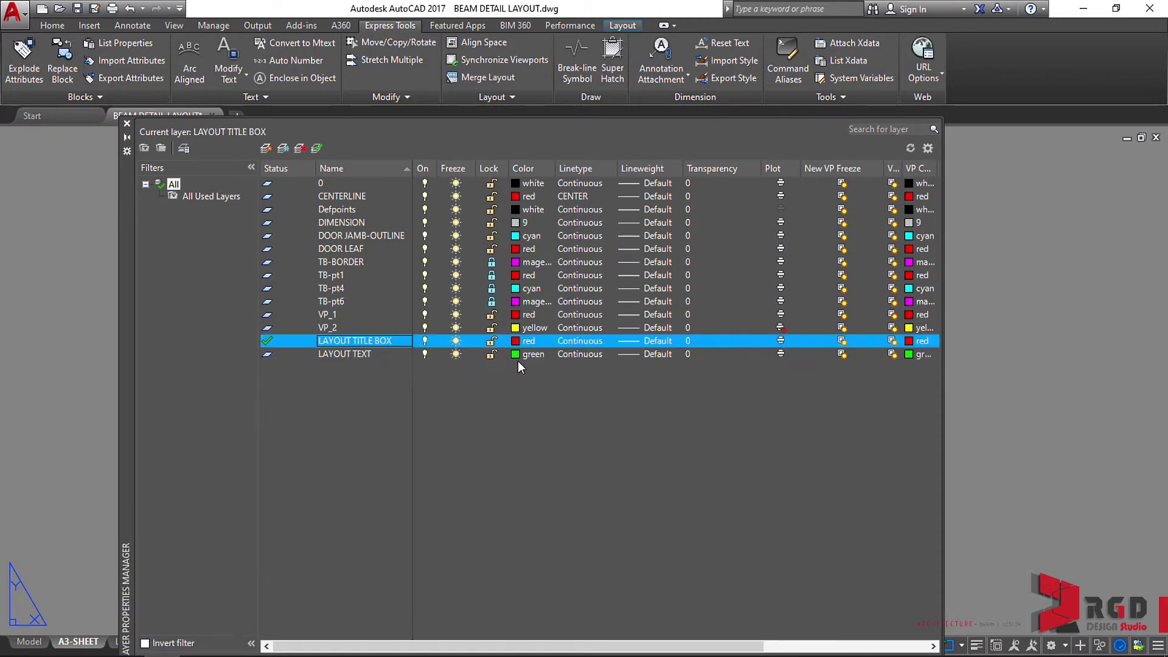
{"action": "left_click", "coordinate": [127, 124]}
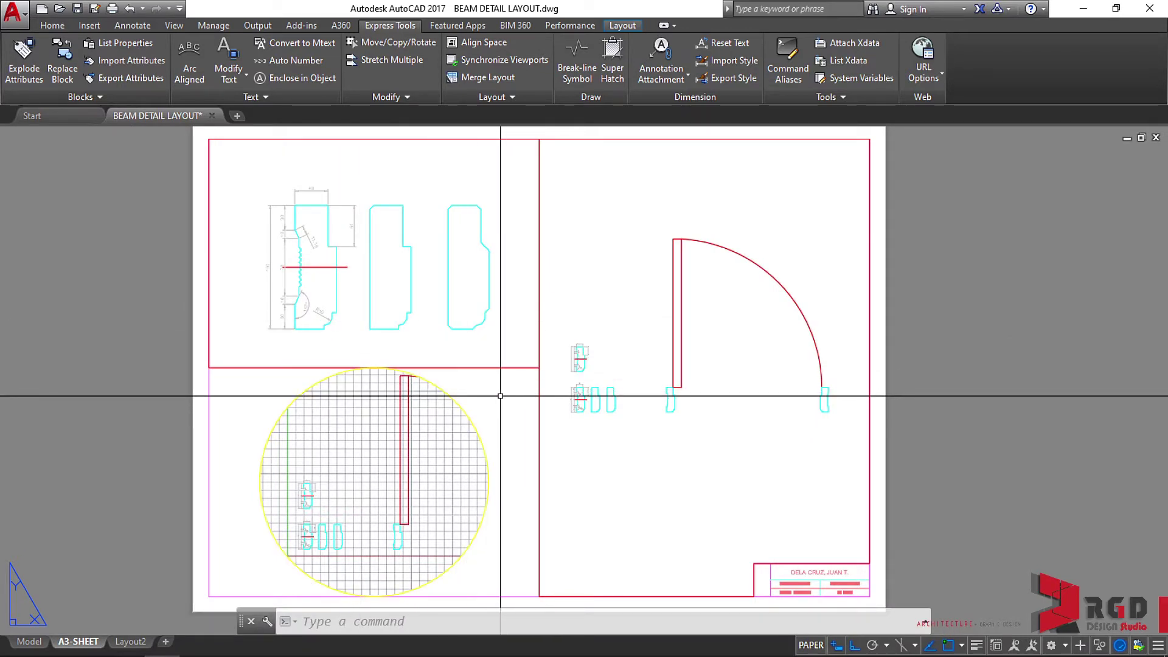
{"action": "type", "text": "REC"}
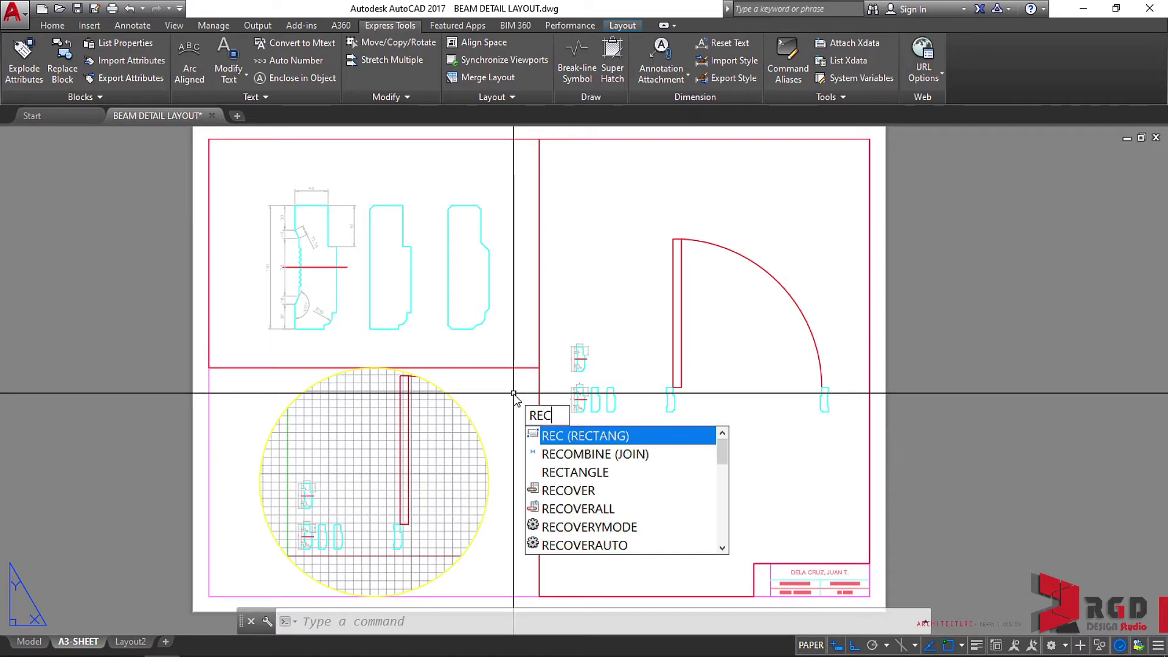
{"action": "key", "text": "Return"}
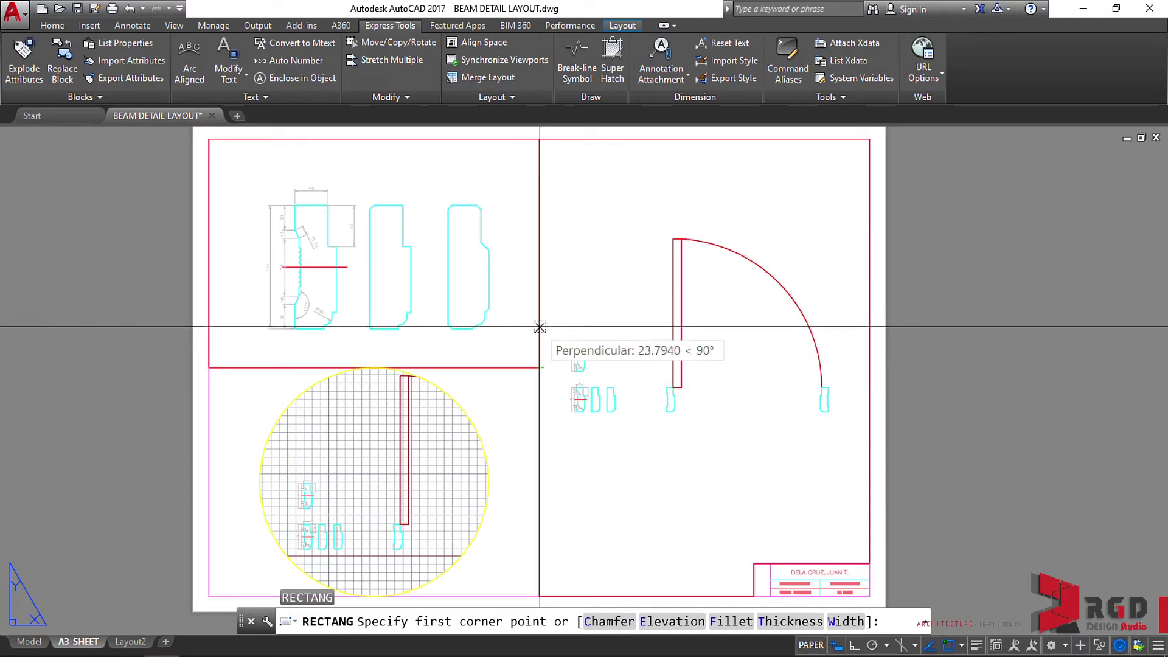
{"action": "type", "text": "20"}
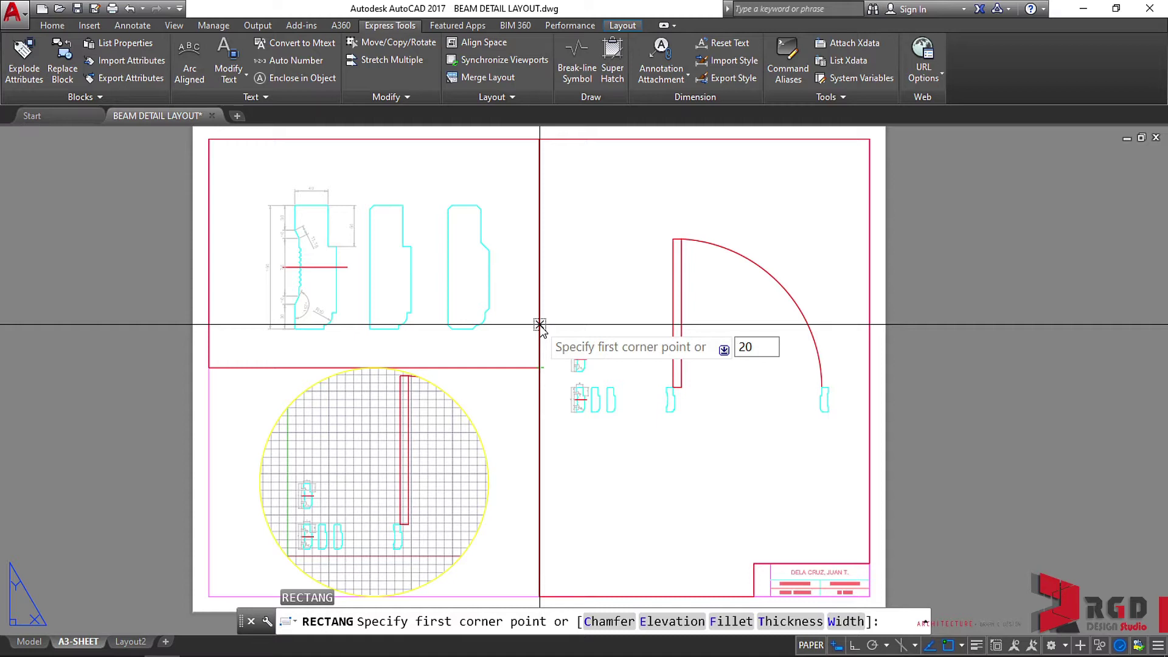
{"action": "key", "text": "Return"}
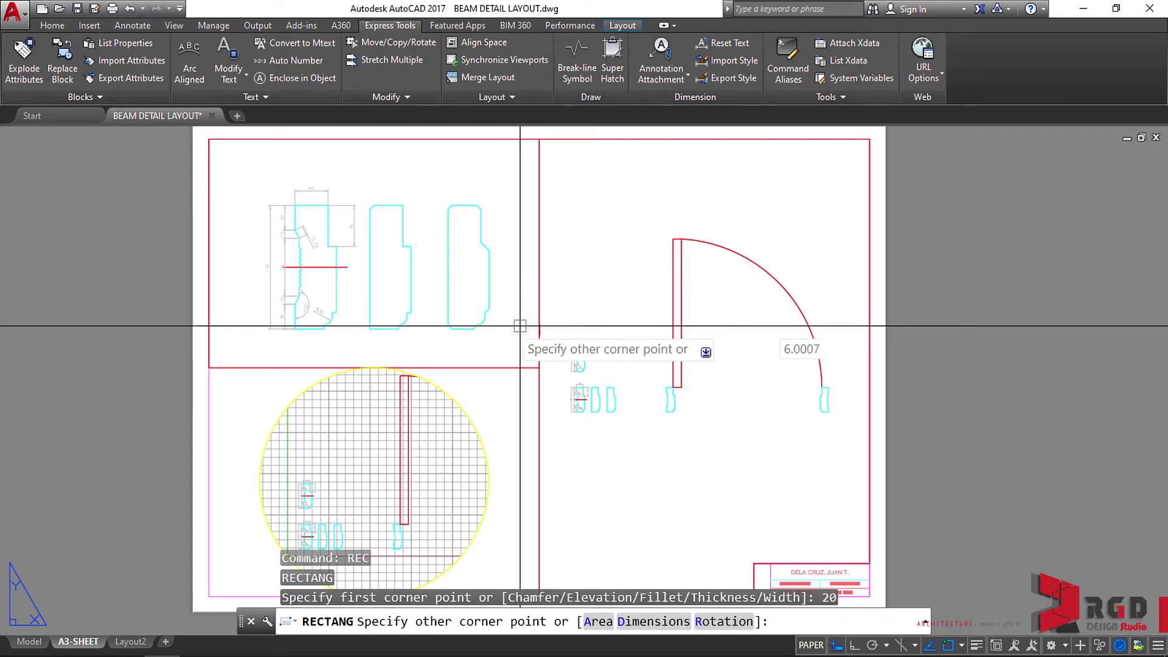
{"action": "left_click", "coordinate": [207, 367]}
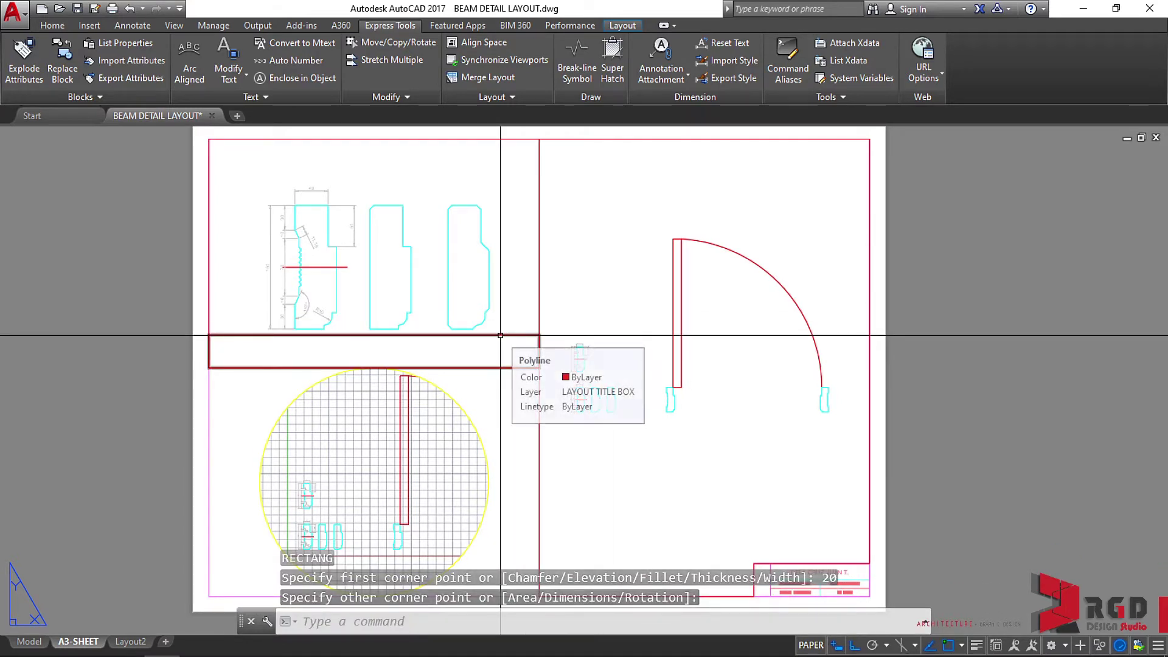
- Stretch the upper-left viewport's lower edge up to the upper edge of the new title box rectangle
{"action": "left_click", "coordinate": [538, 262]}
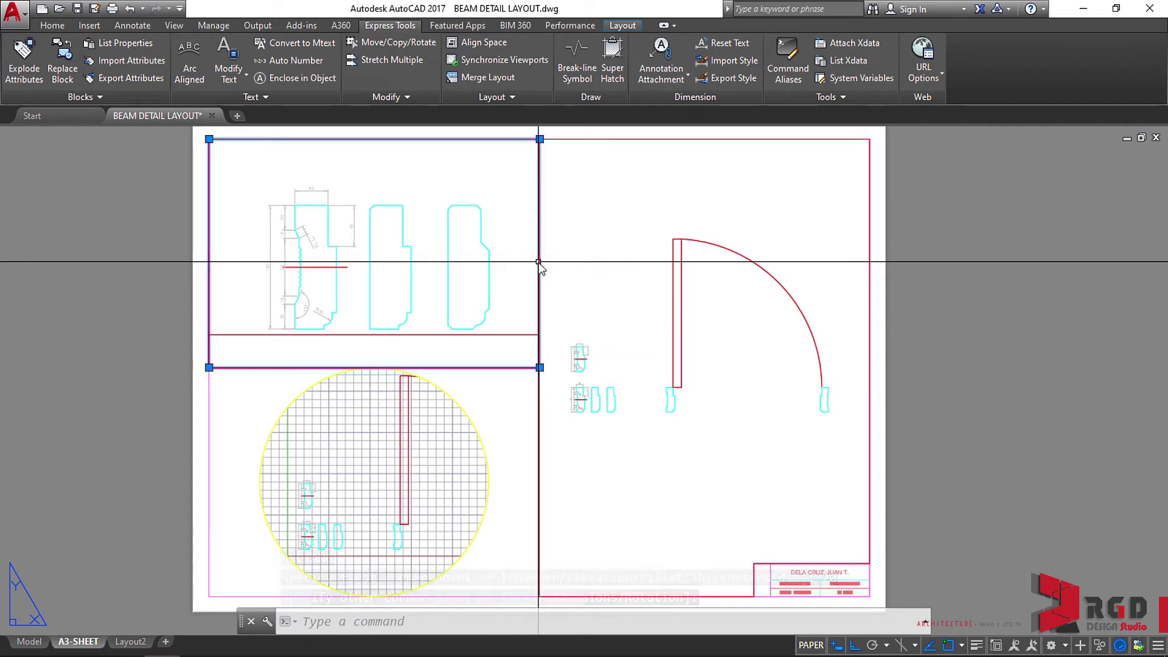
{"action": "key", "text": "Return"}
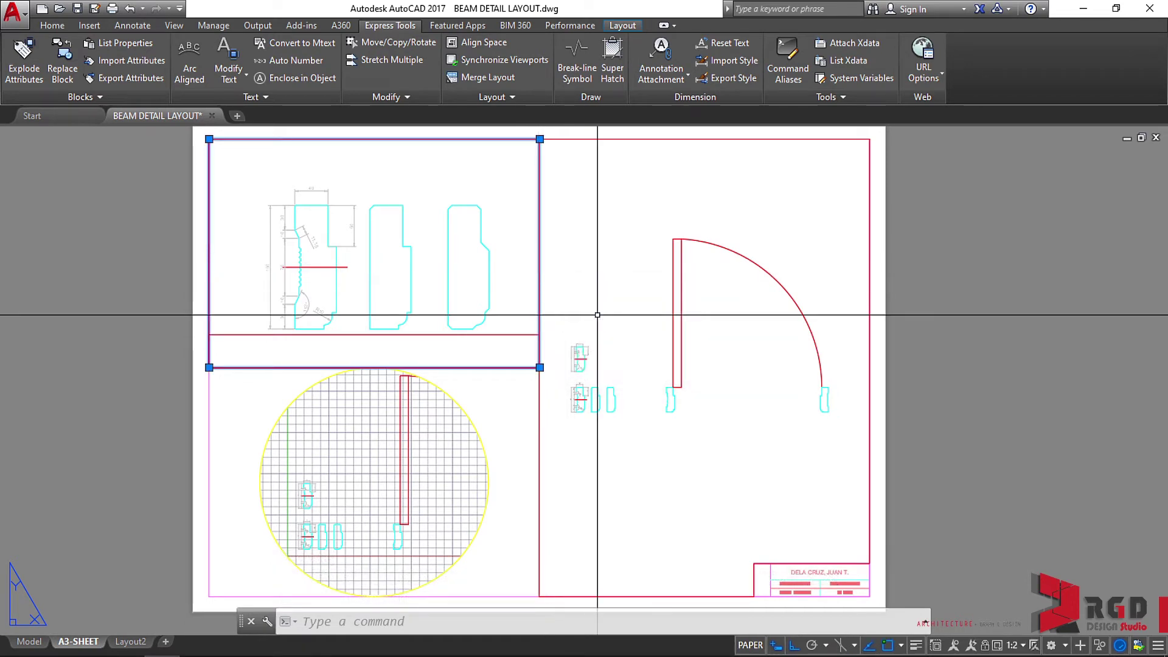
{"action": "left_click", "coordinate": [540, 367]}
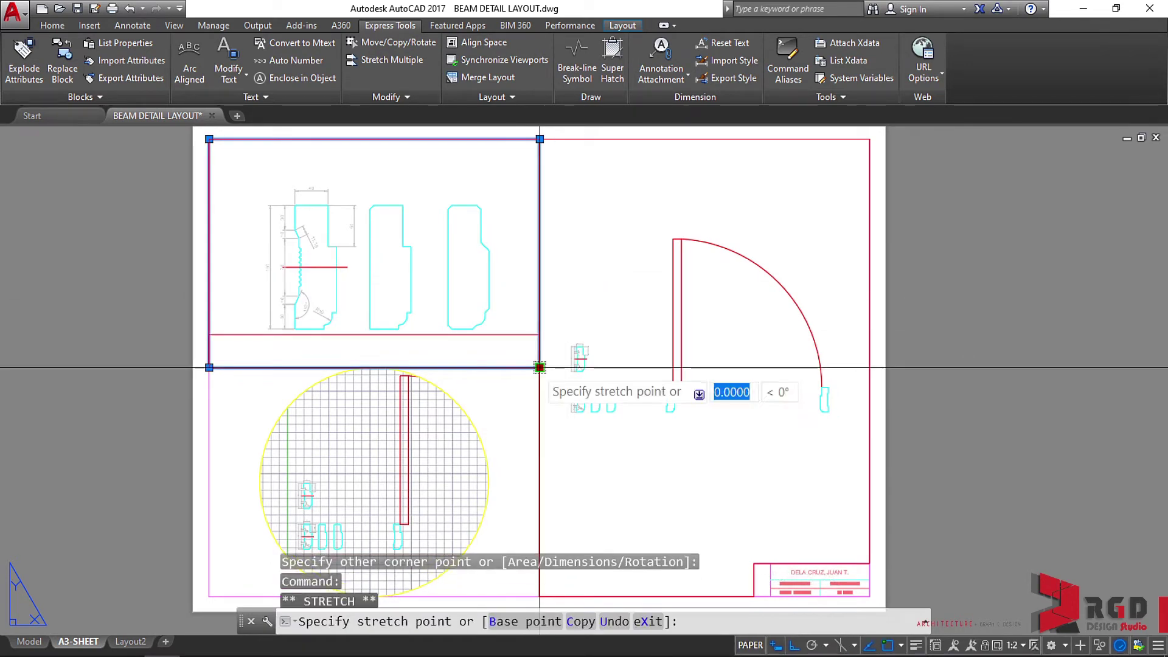
{"action": "left_click", "coordinate": [540, 335]}
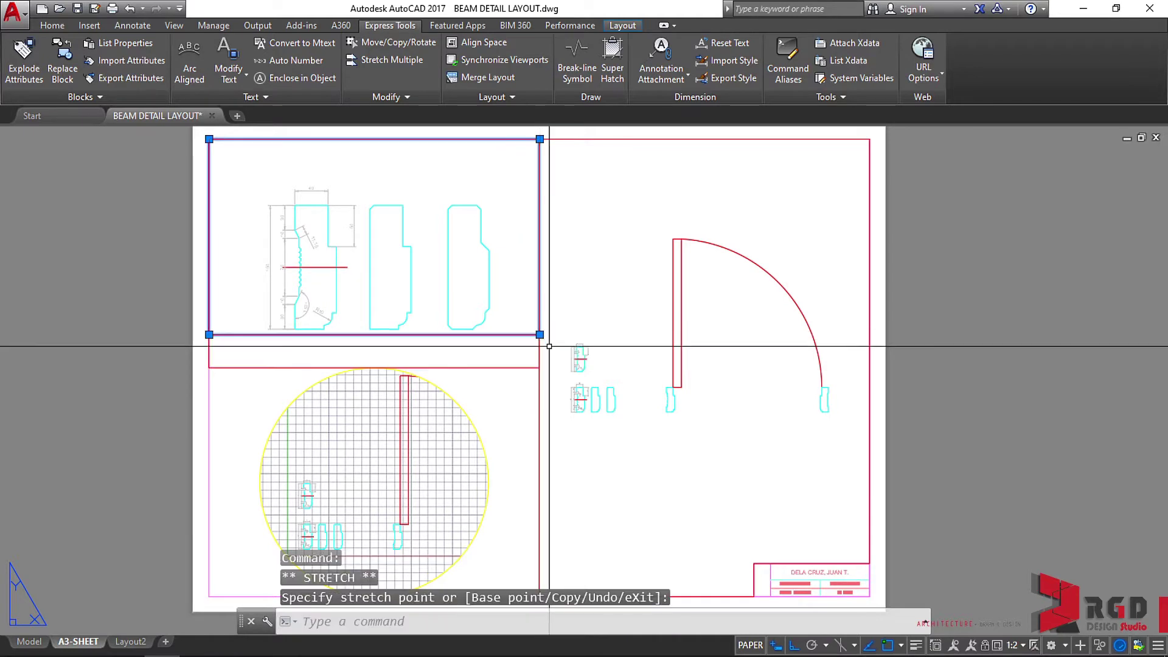
- Pan the door jamb details upward inside the upper-left viewport to center them, and return to paper space
{"action": "left_click", "coordinate": [416, 244]}
{"action": "double_click", "coordinate": [417, 244]}
{"action": "type", "text": "P"}
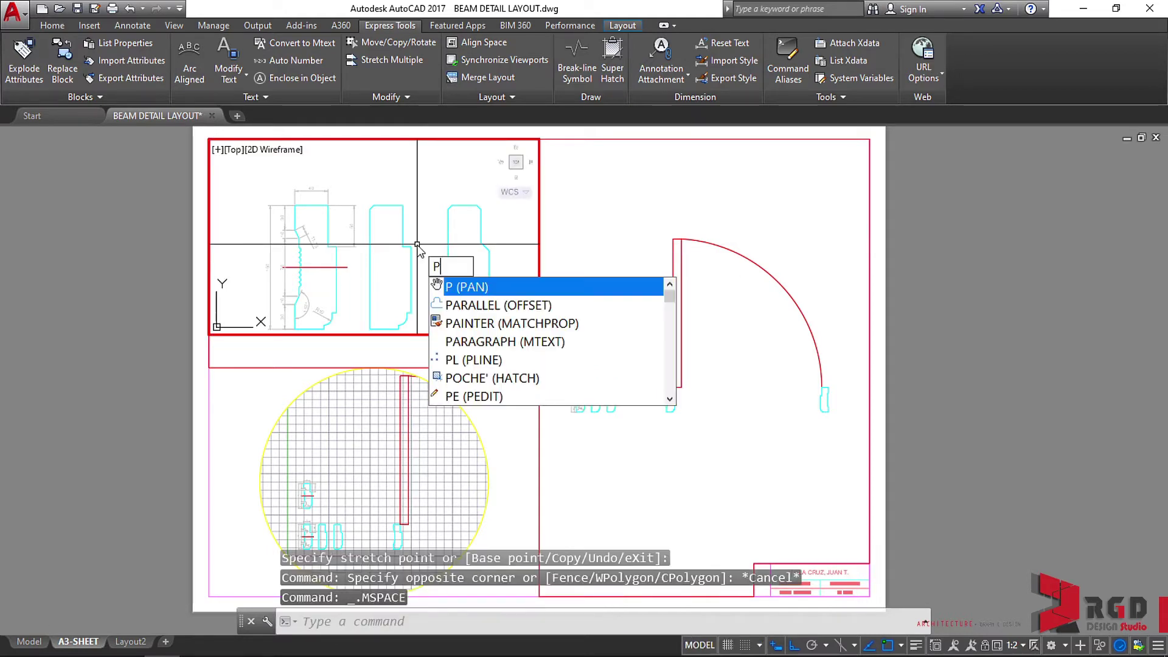
{"action": "key", "text": "Return"}
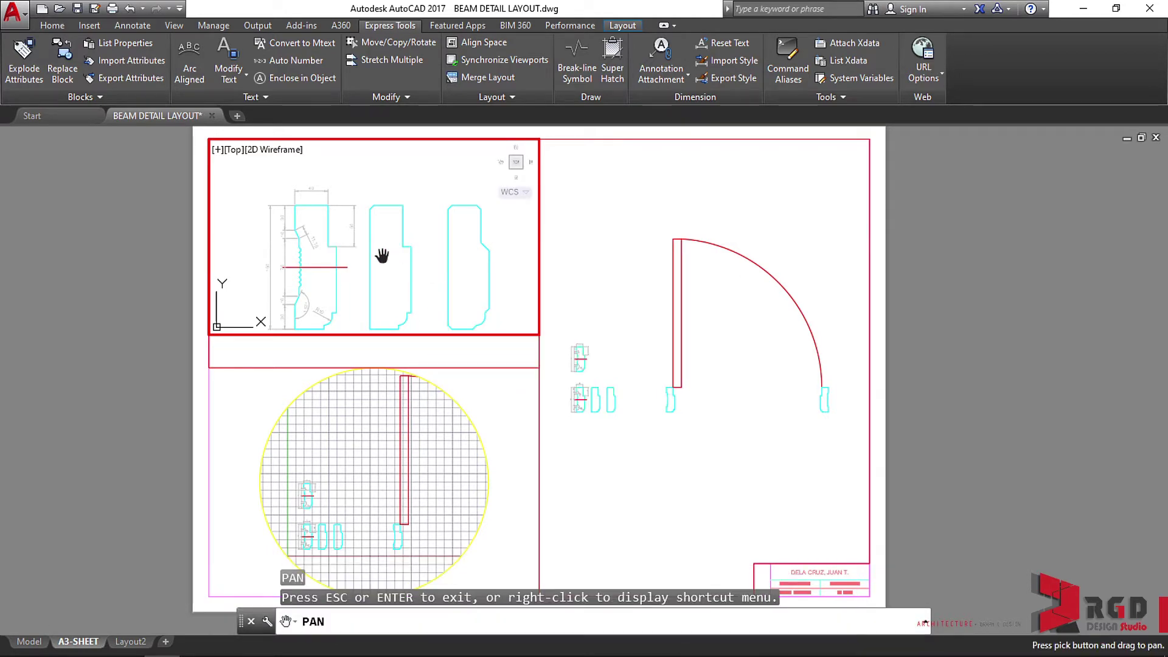
{"action": "left_click_drag", "start_coordinate": [381, 255], "coordinate": [383, 232]}
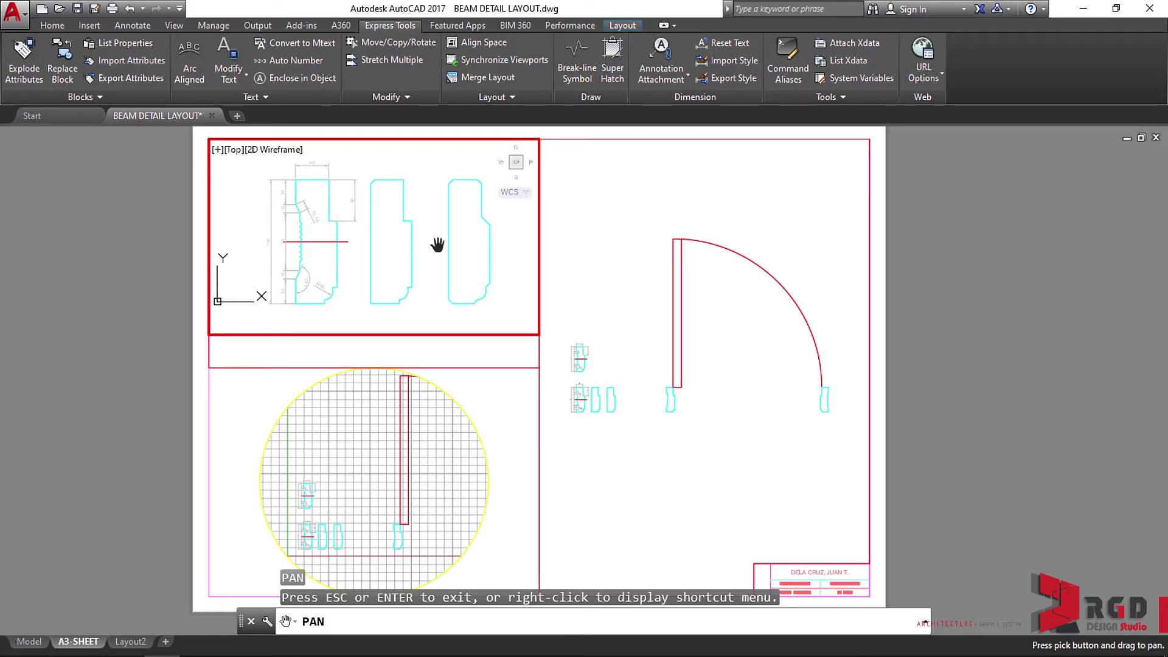
{"action": "key", "text": "Escape"}
{"action": "type", "text": "PS"}
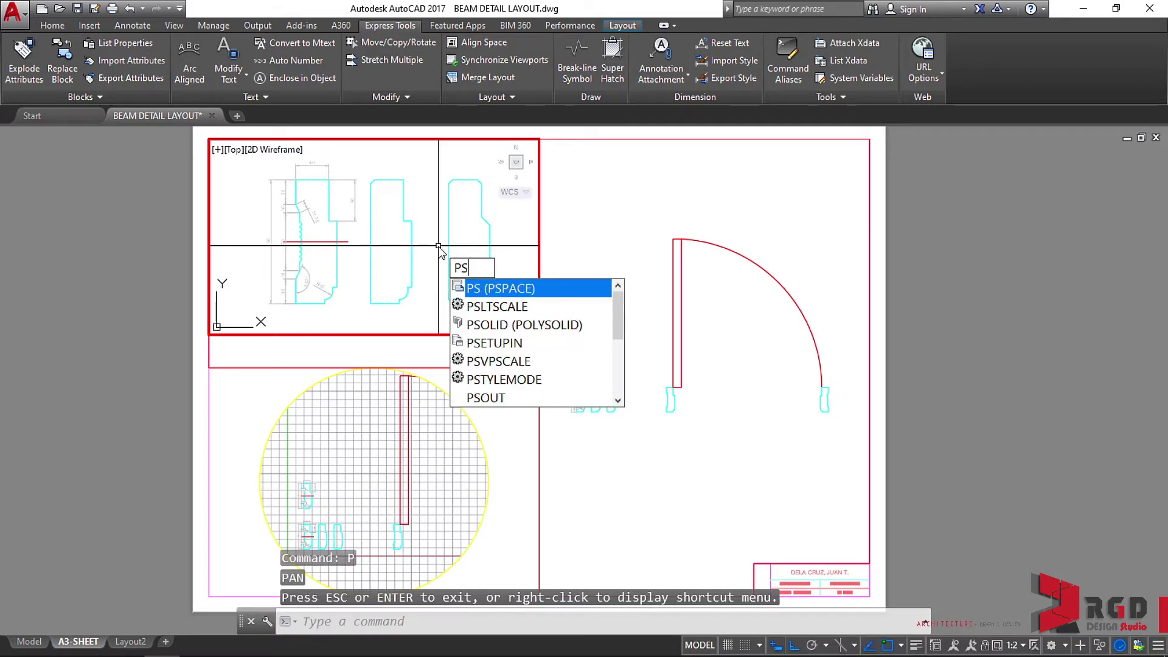
{"action": "key", "text": "Return"}
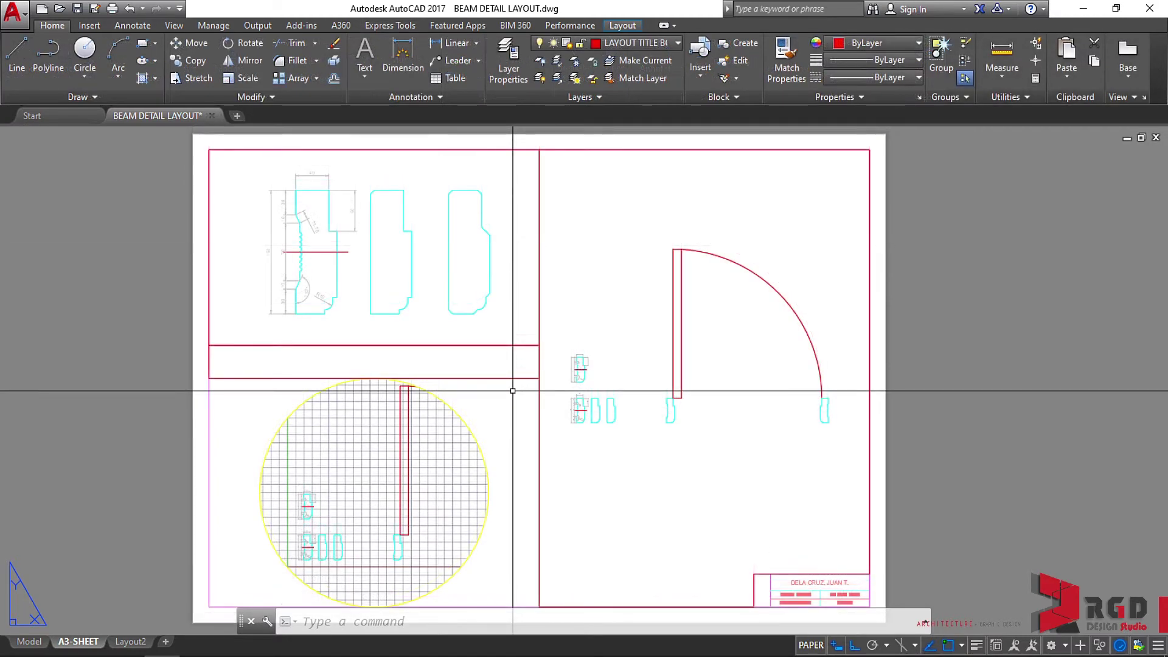
- Create a new layer named LAYOUT -1
{"action": "type", "text": "LA"}
{"action": "key", "text": "Return"}
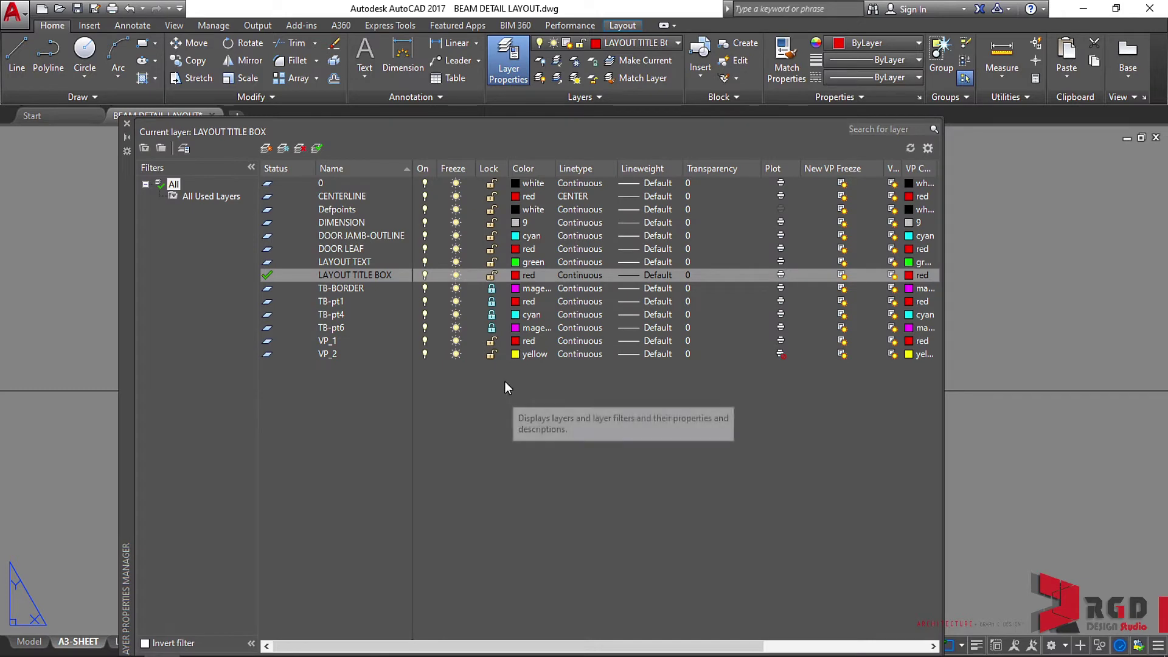
{"action": "left_click", "coordinate": [265, 148]}
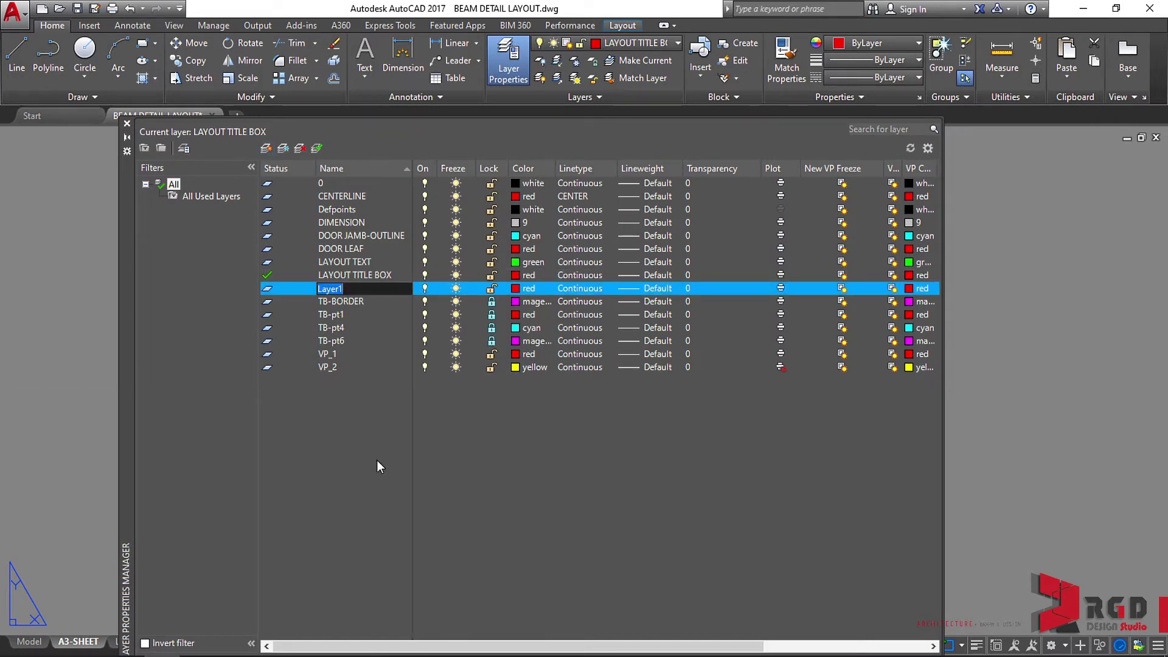
{"action": "type", "text": "LAYOUT -1"}
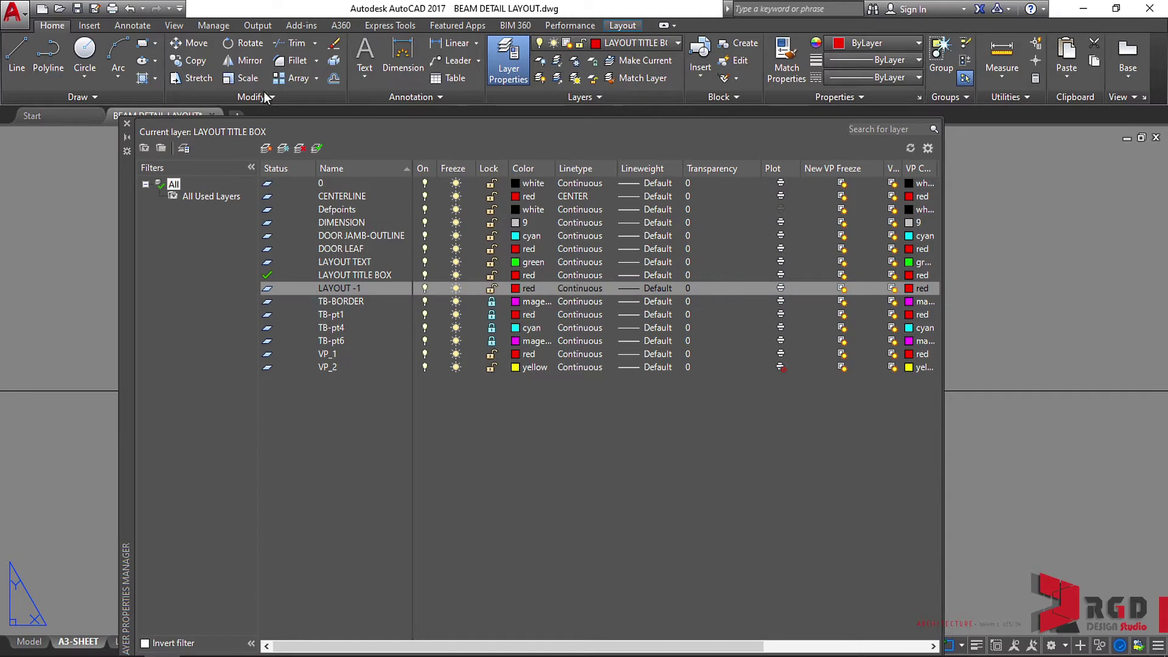
- Create a new layer named LAYOUT -2 with the color yellow
{"action": "left_click", "coordinate": [266, 149]}
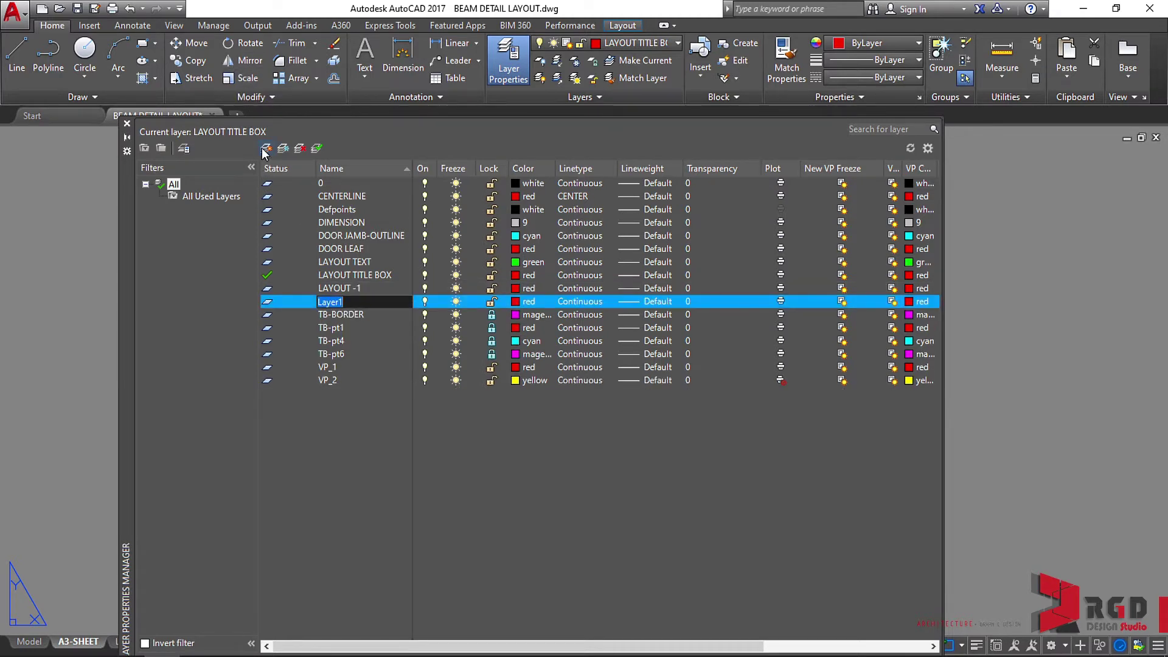
{"action": "type", "text": "LAYOUT -2"}
{"action": "left_click", "coordinate": [516, 302]}
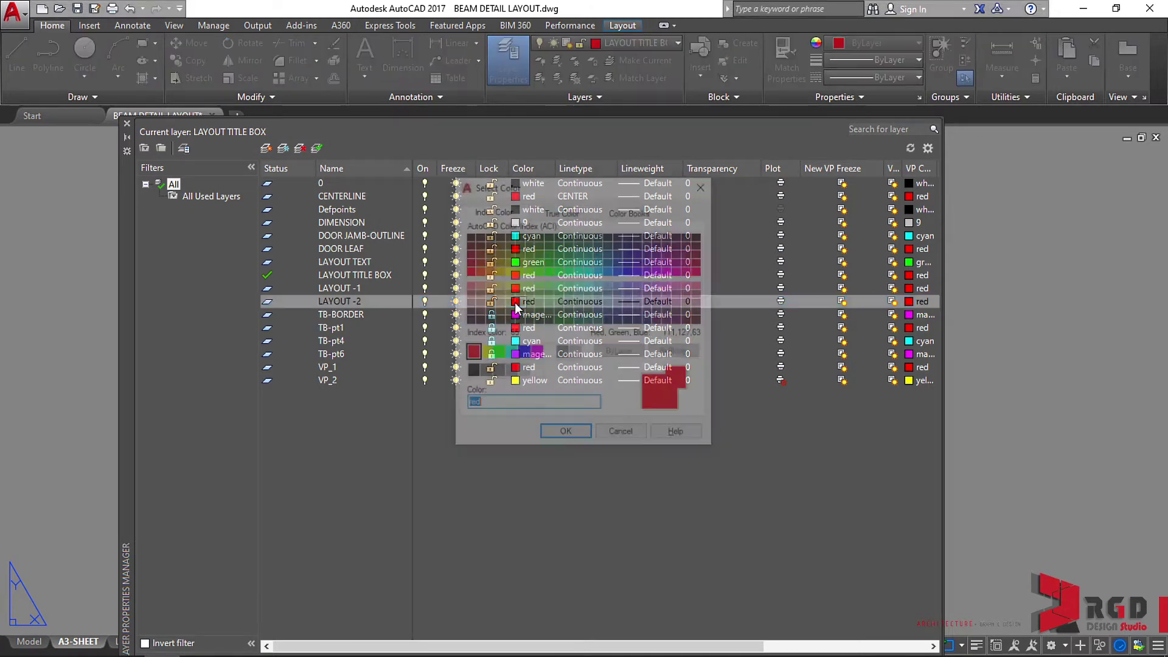
{"action": "left_click", "coordinate": [484, 353]}
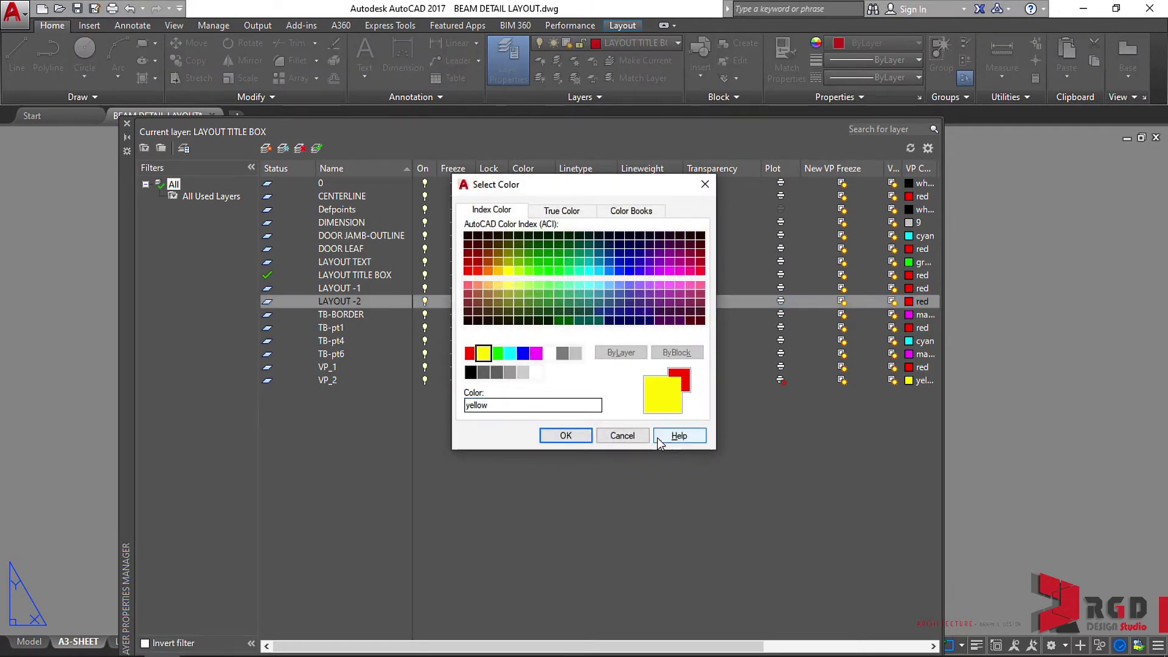
{"action": "left_click", "coordinate": [565, 436]}
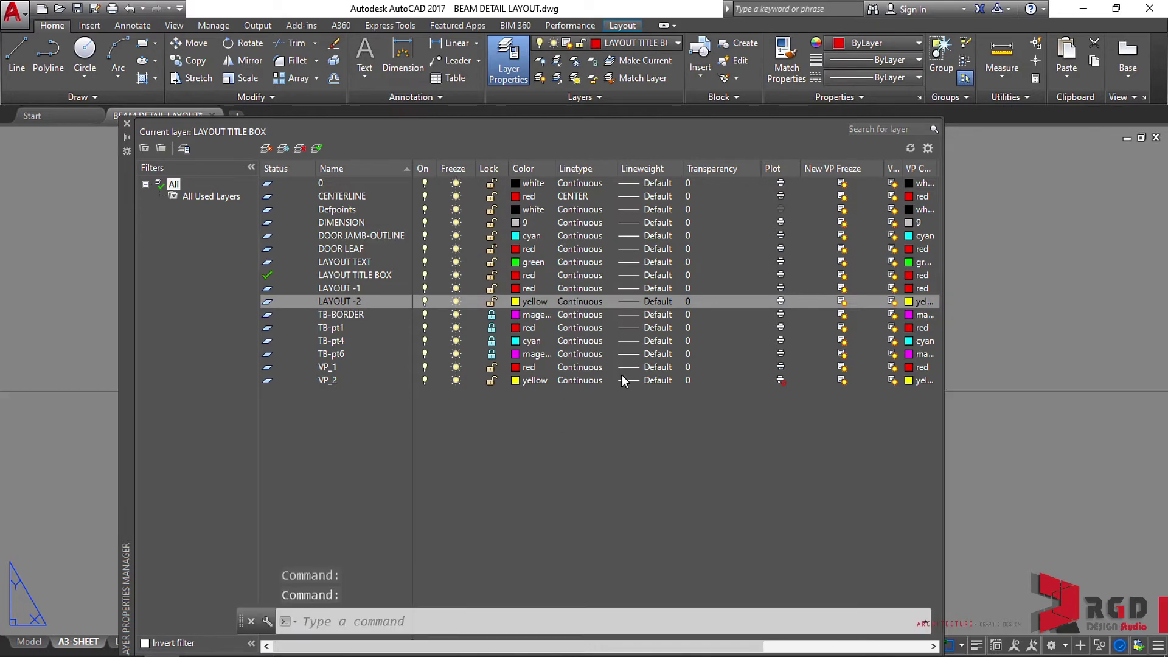
{"action": "left_click", "coordinate": [127, 124]}
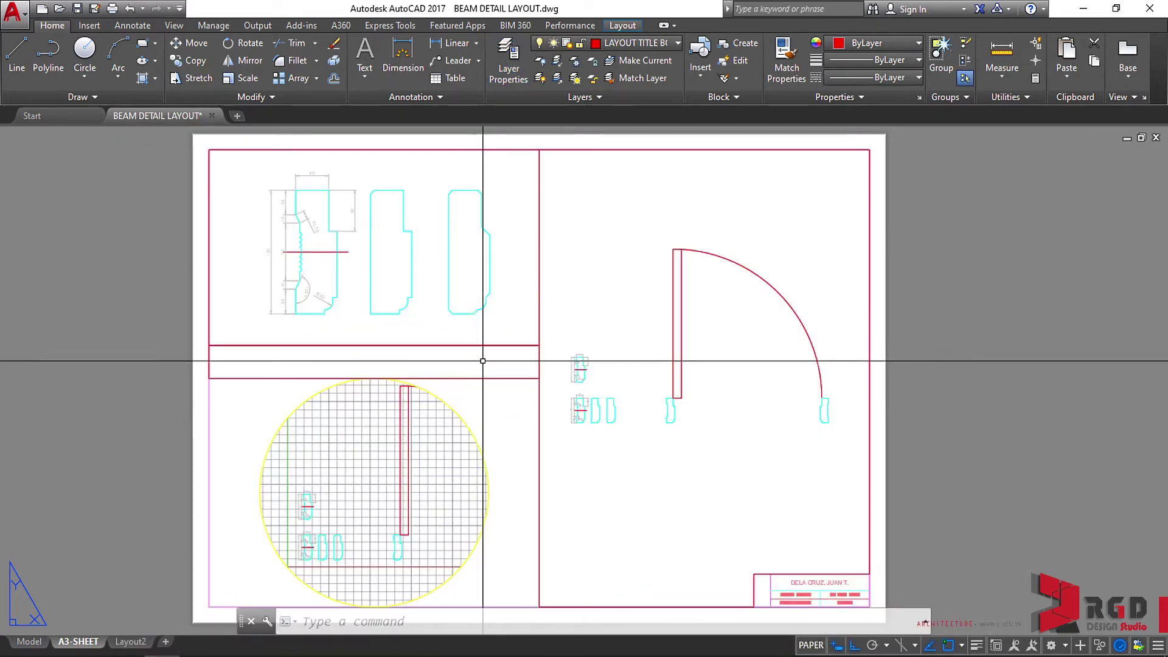
- Make LAYOUT -1 current and draw a horizontal line across the title box between the midpoints of its short sides
{"action": "left_click", "coordinate": [673, 46]}
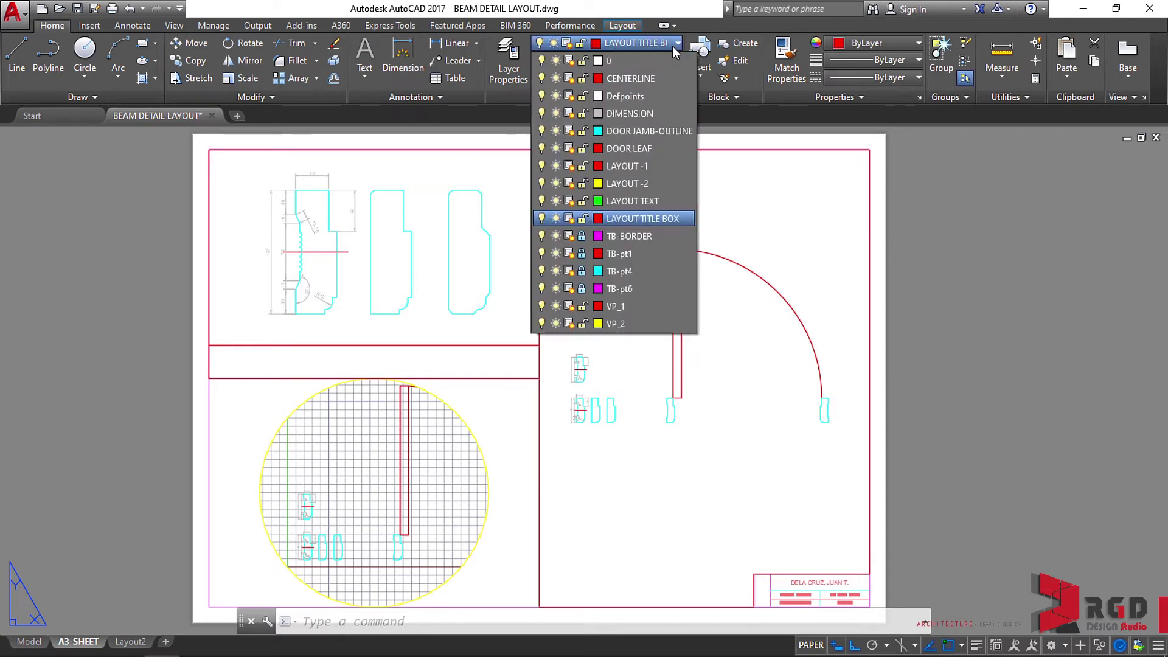
{"action": "left_click", "coordinate": [633, 166]}
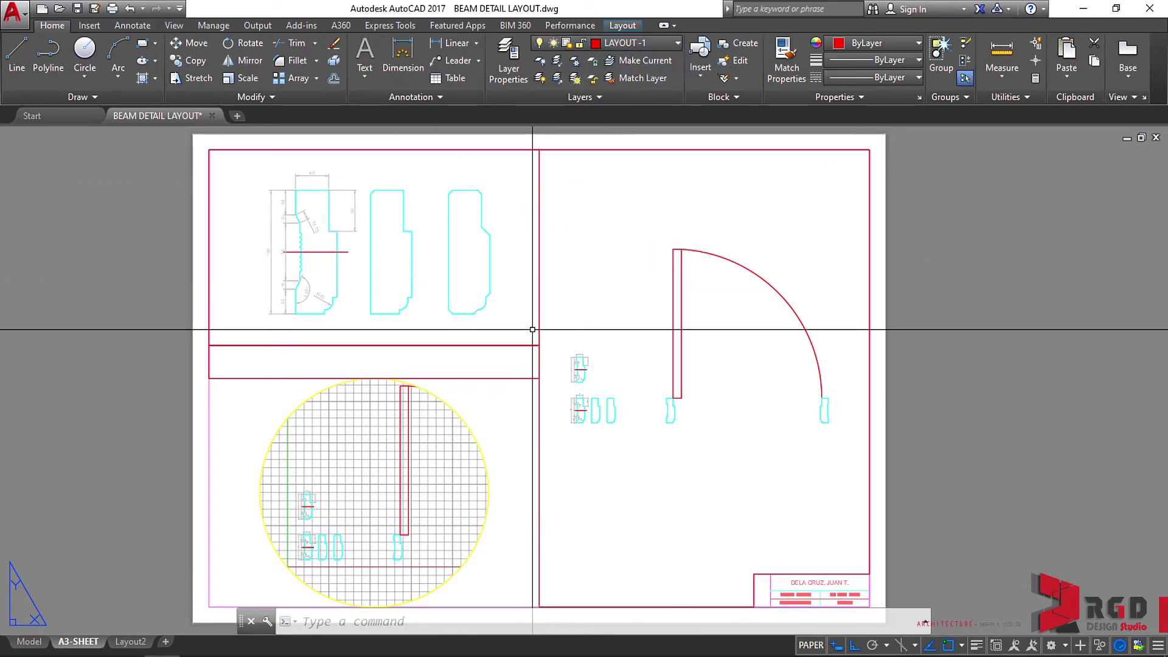
{"action": "type", "text": "l"}
{"action": "key", "text": "Return"}
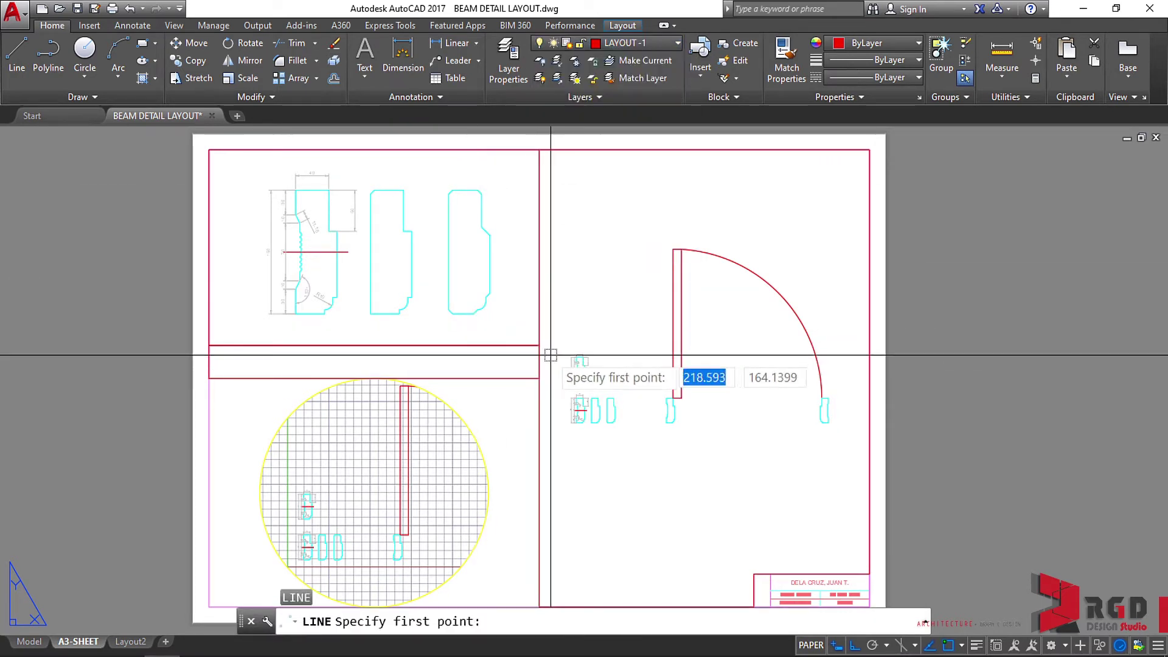
{"action": "right_click", "coordinate": [536, 364], "text": "shift"}
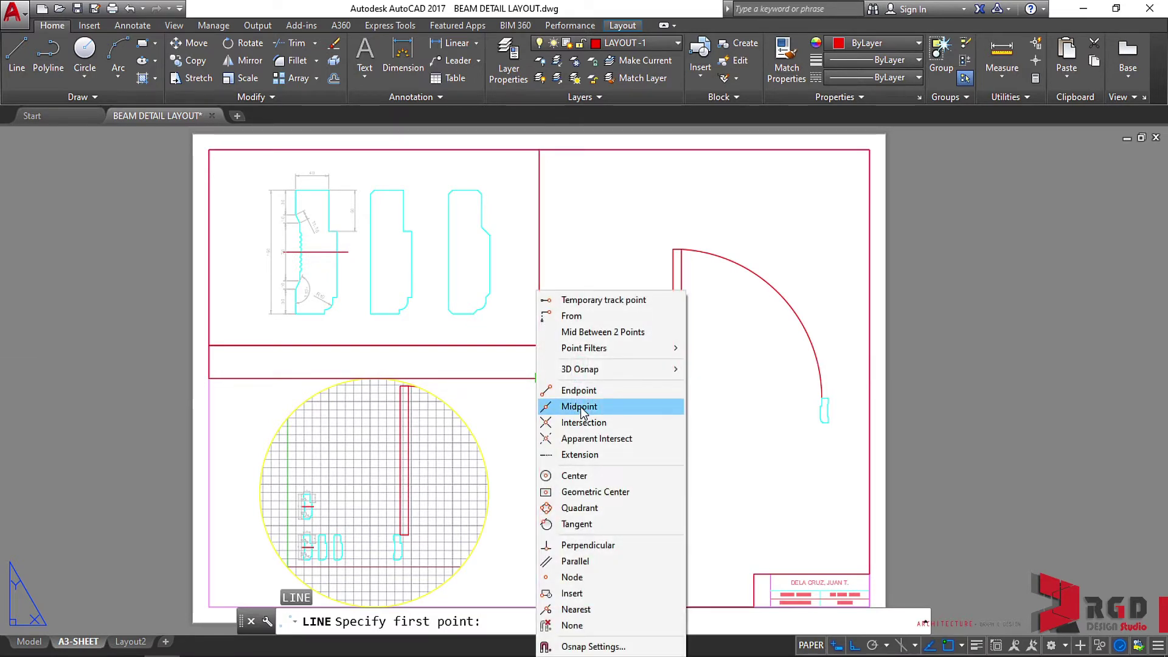
{"action": "left_click", "coordinate": [579, 407]}
{"action": "left_click", "coordinate": [540, 362]}
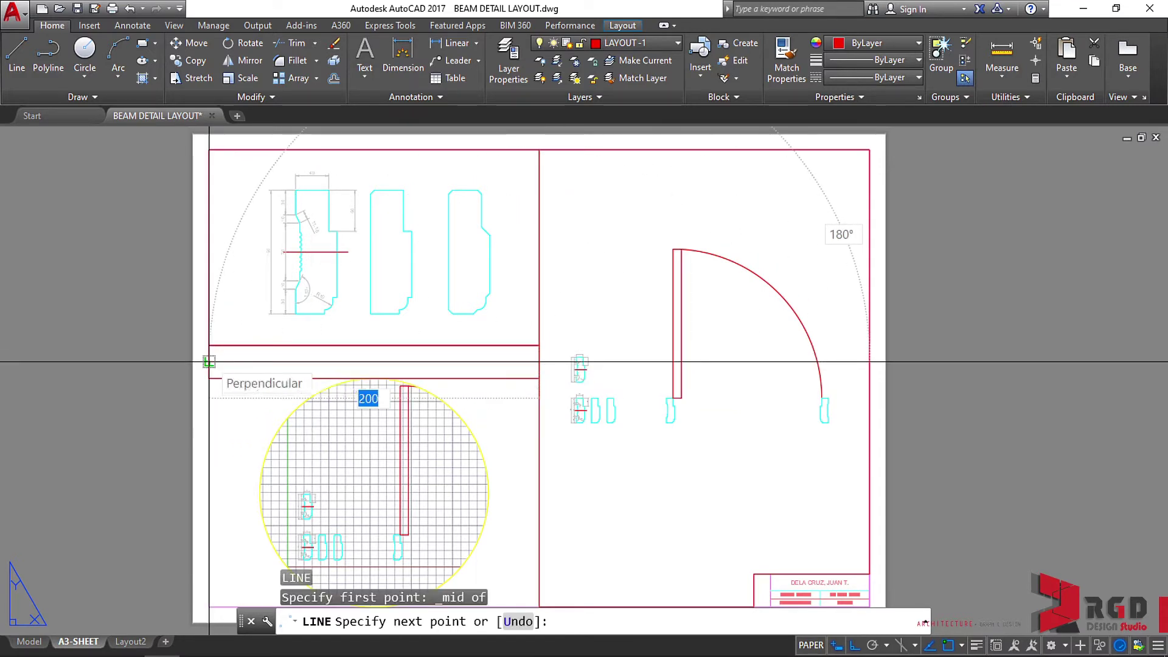
{"action": "left_click", "coordinate": [208, 362]}
{"action": "key", "text": "Escape"}
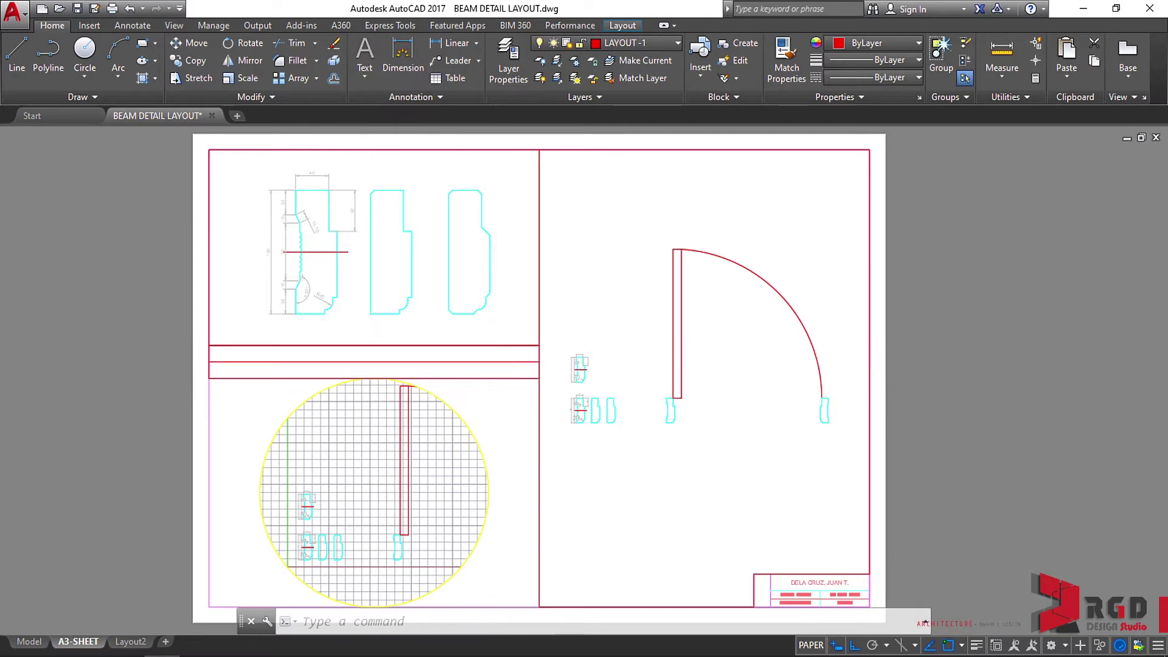
- Place center-justified single-line text DOOR JAMB DETAILS at the midpoint of the title box's dividing line, with 0 rotation
{"action": "scroll", "coordinate": [344, 365], "scroll_direction": "up", "scroll_amount": 4}
{"action": "middle_click_drag", "start_coordinate": [295, 364], "coordinate": [429, 371]}
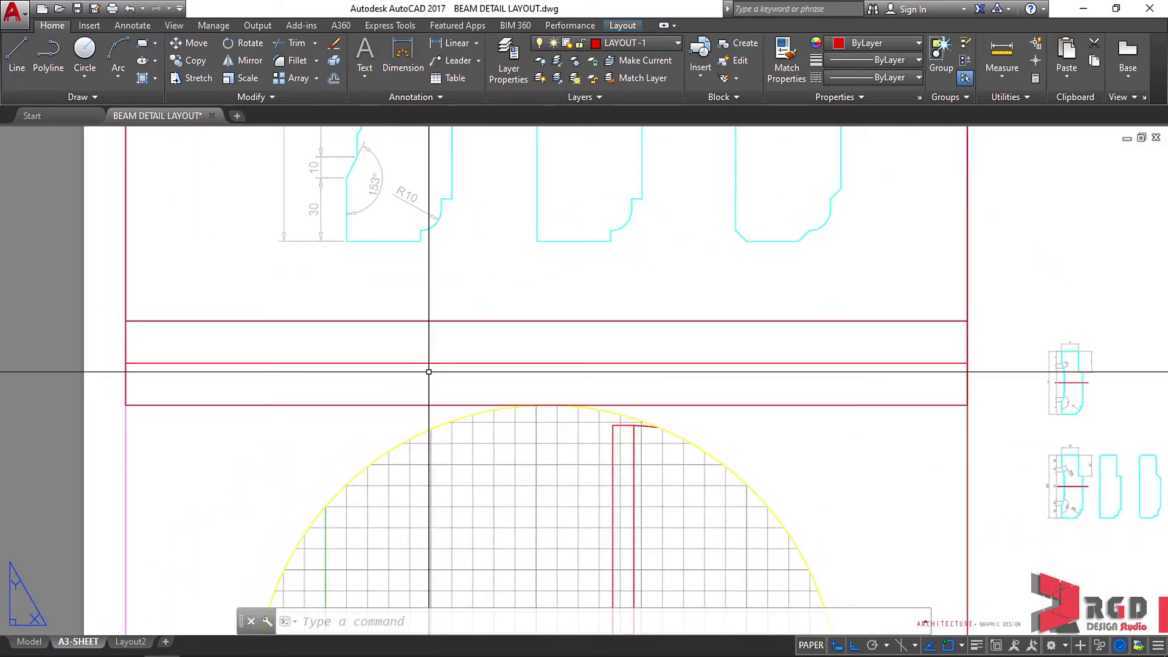
{"action": "type", "text": "dt"}
{"action": "key", "text": "Return"}
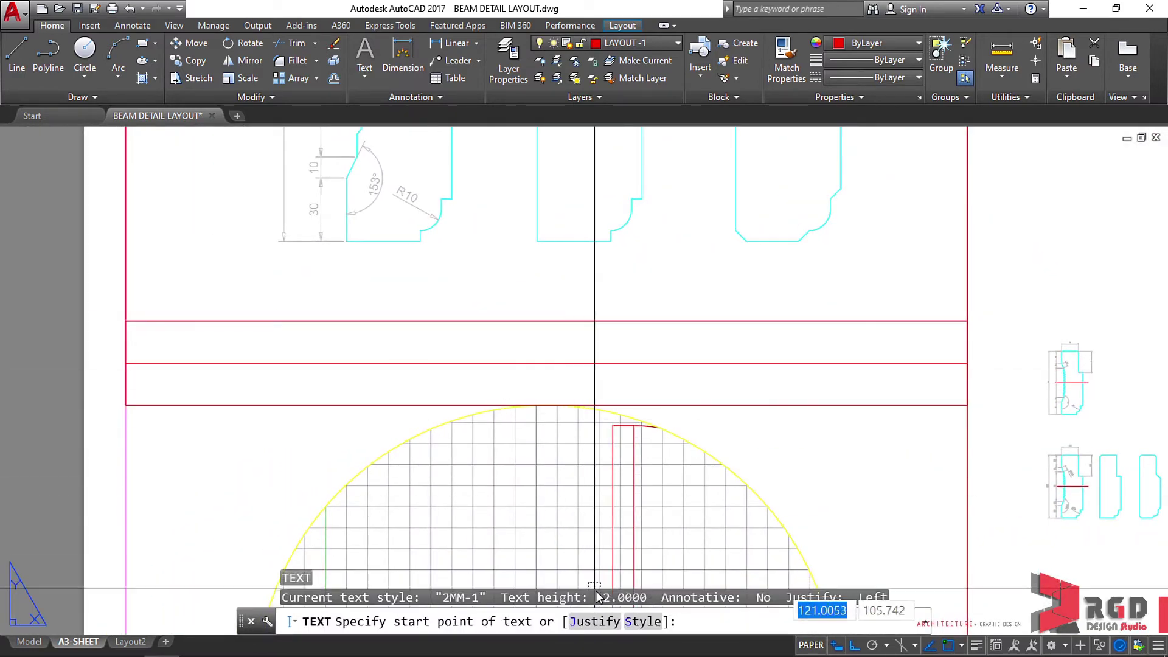
{"action": "left_click", "coordinate": [599, 621]}
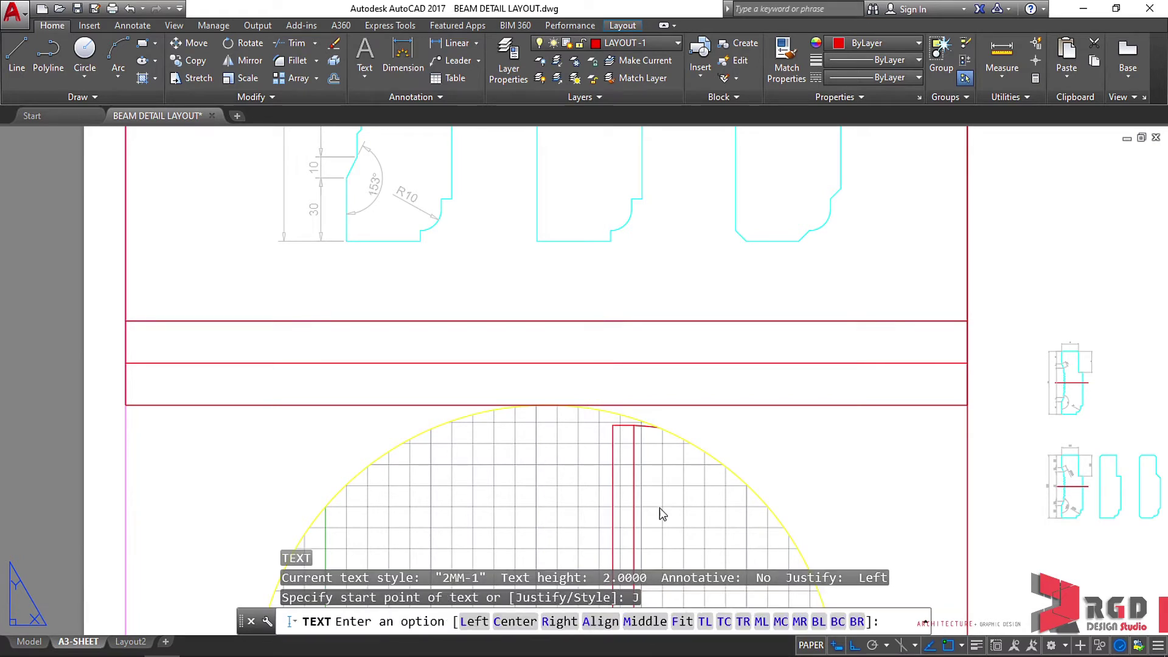
{"action": "left_click", "coordinate": [514, 622]}
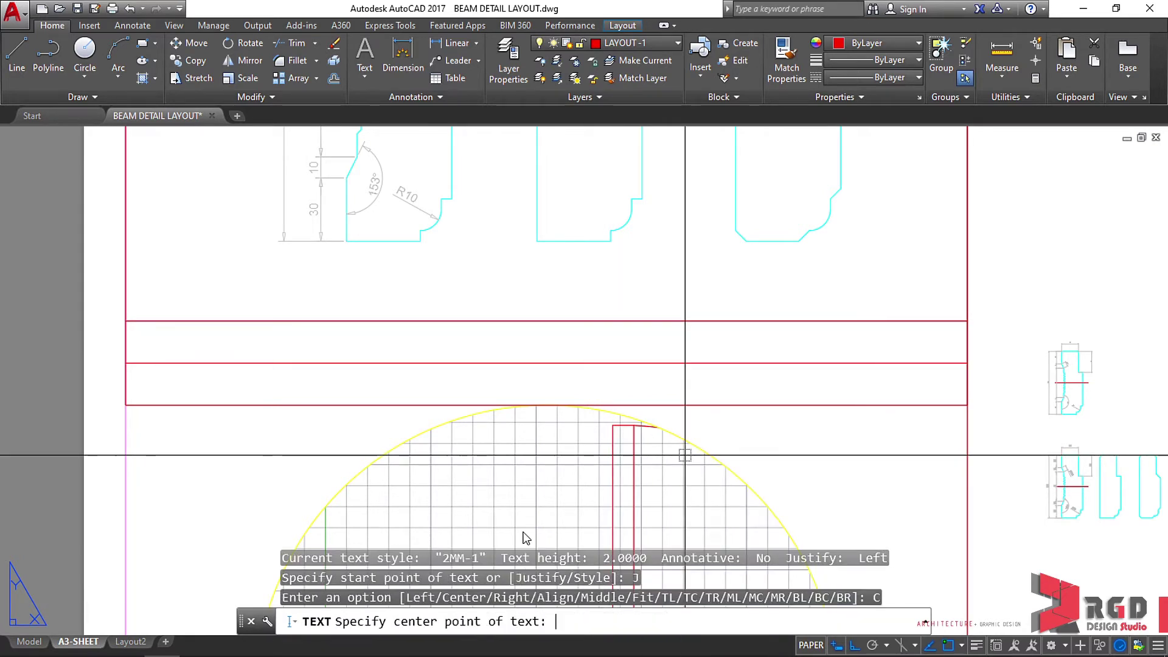
{"action": "right_click", "coordinate": [528, 367], "text": "shift"}
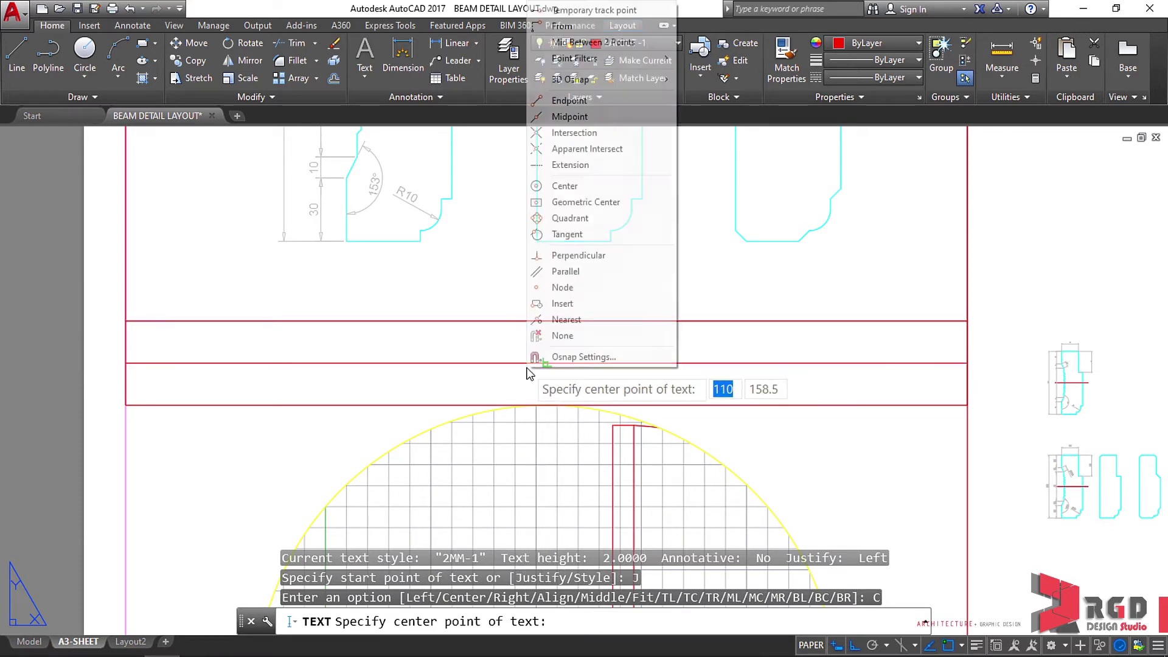
{"action": "left_click", "coordinate": [566, 116]}
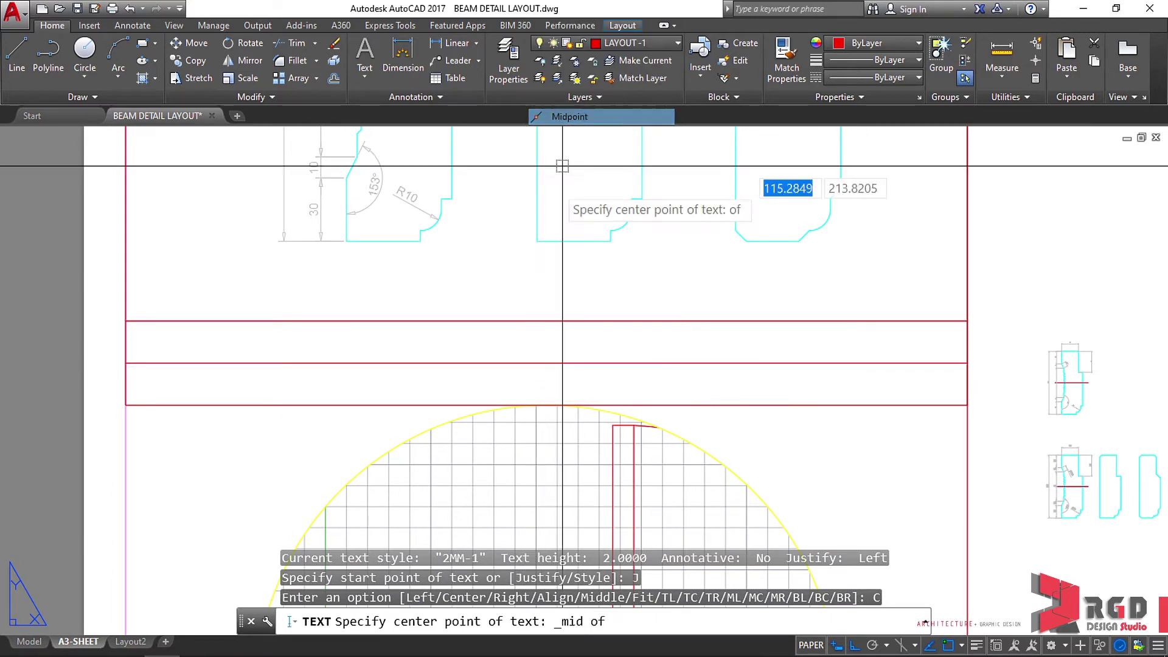
{"action": "left_click", "coordinate": [547, 362]}
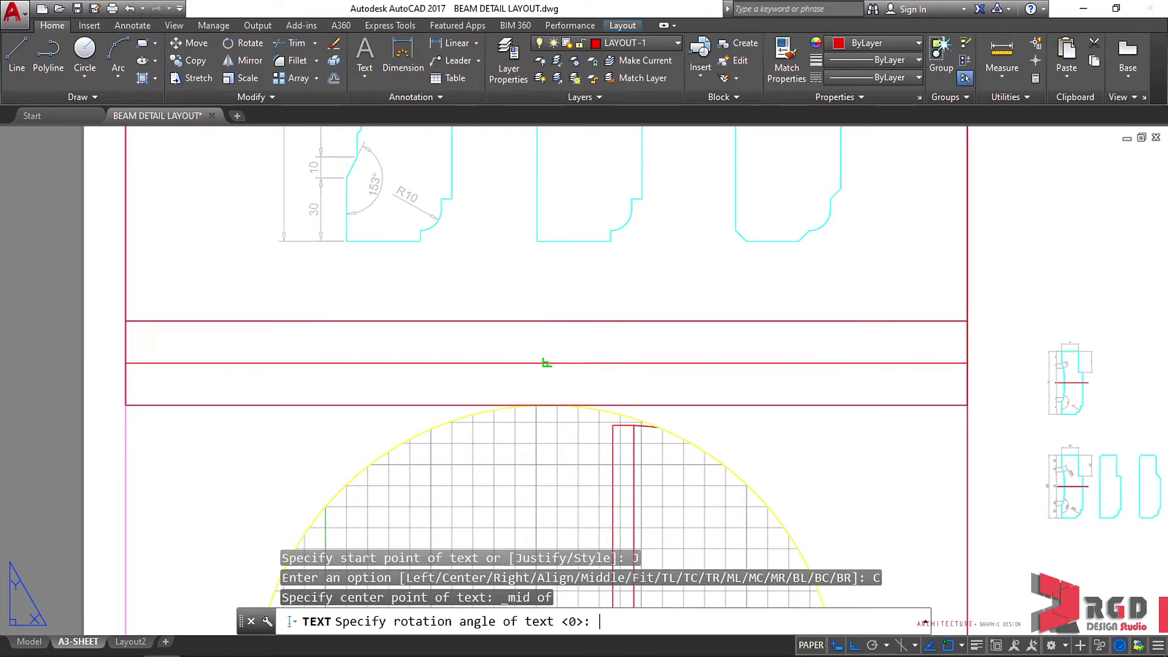
{"action": "key", "text": "Return"}
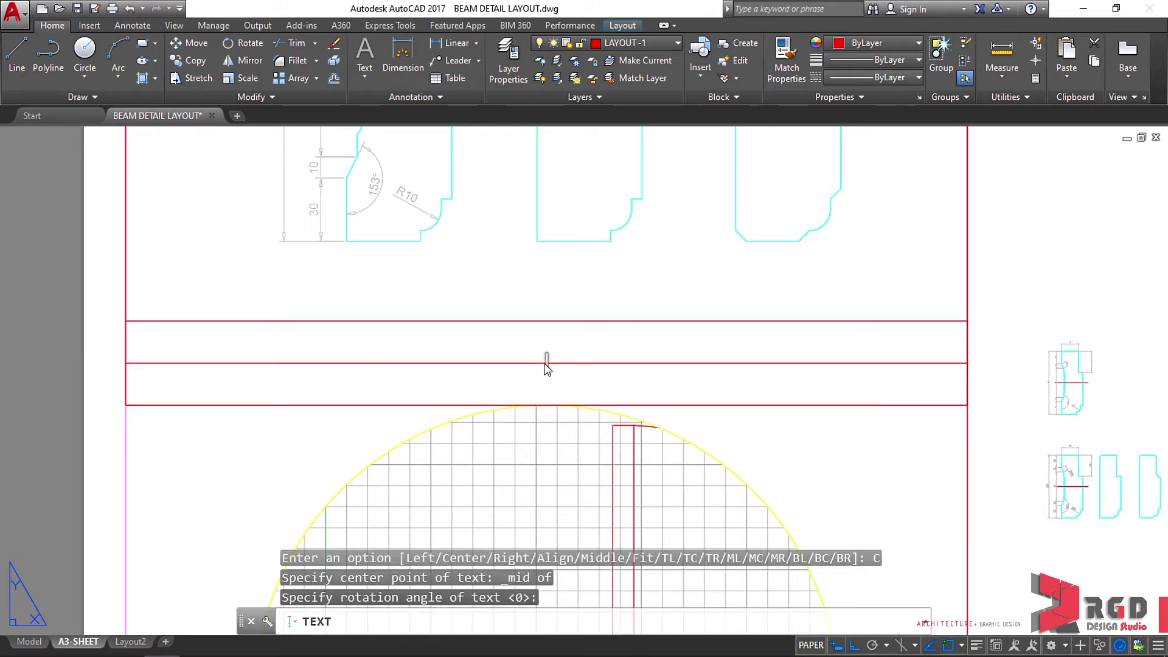
{"action": "type", "text": "DOOR"}
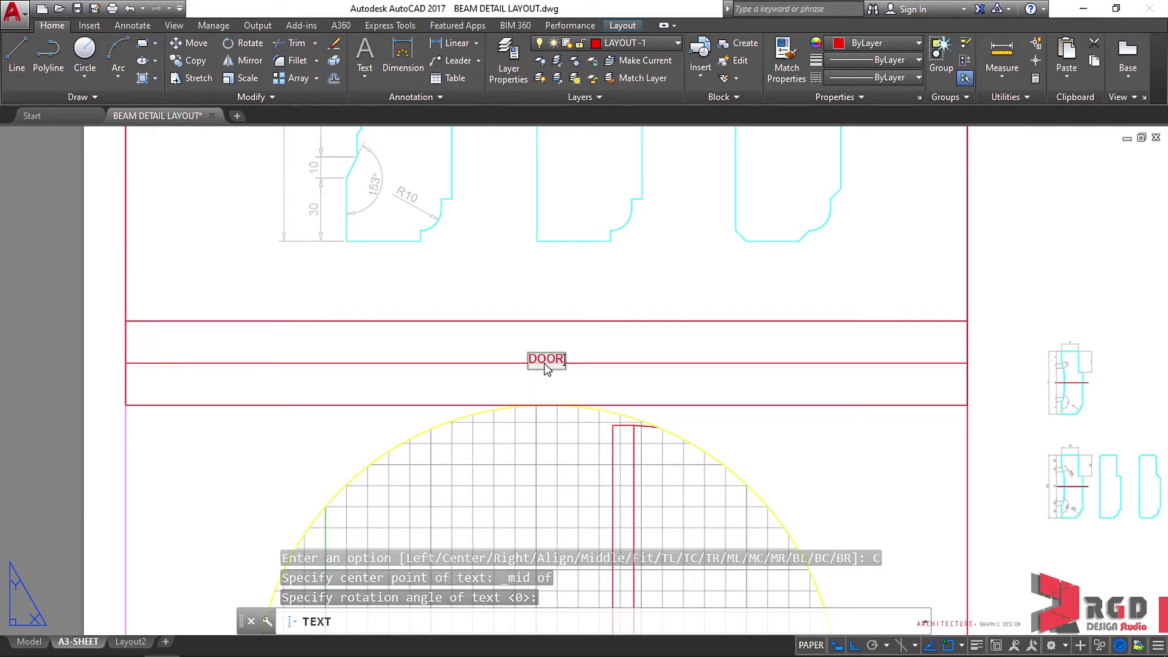
{"action": "type", "text": " JAMB"}
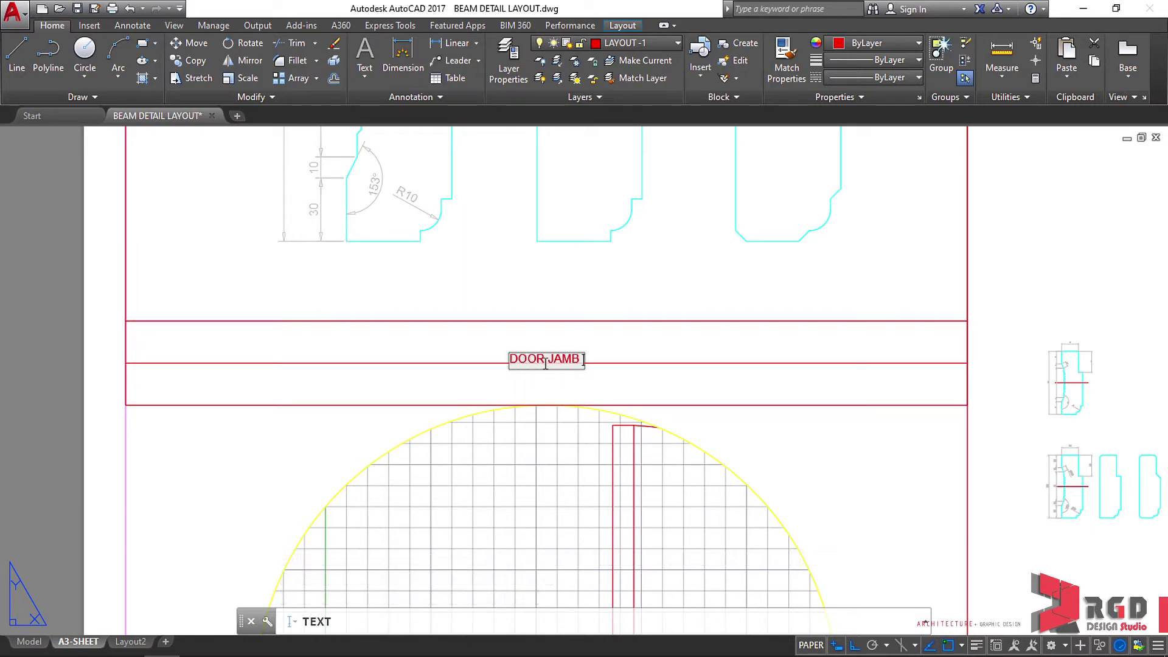
{"action": "type", "text": " DETAILS"}
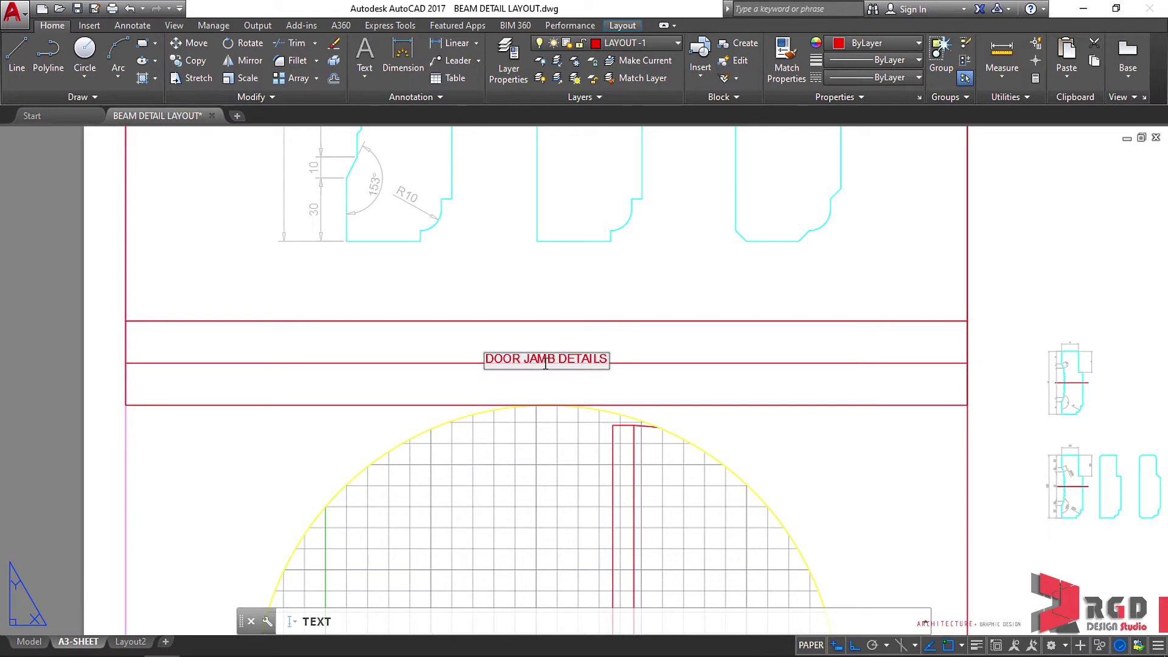
{"action": "left_click", "coordinate": [650, 338]}
{"action": "key", "text": "Return"}
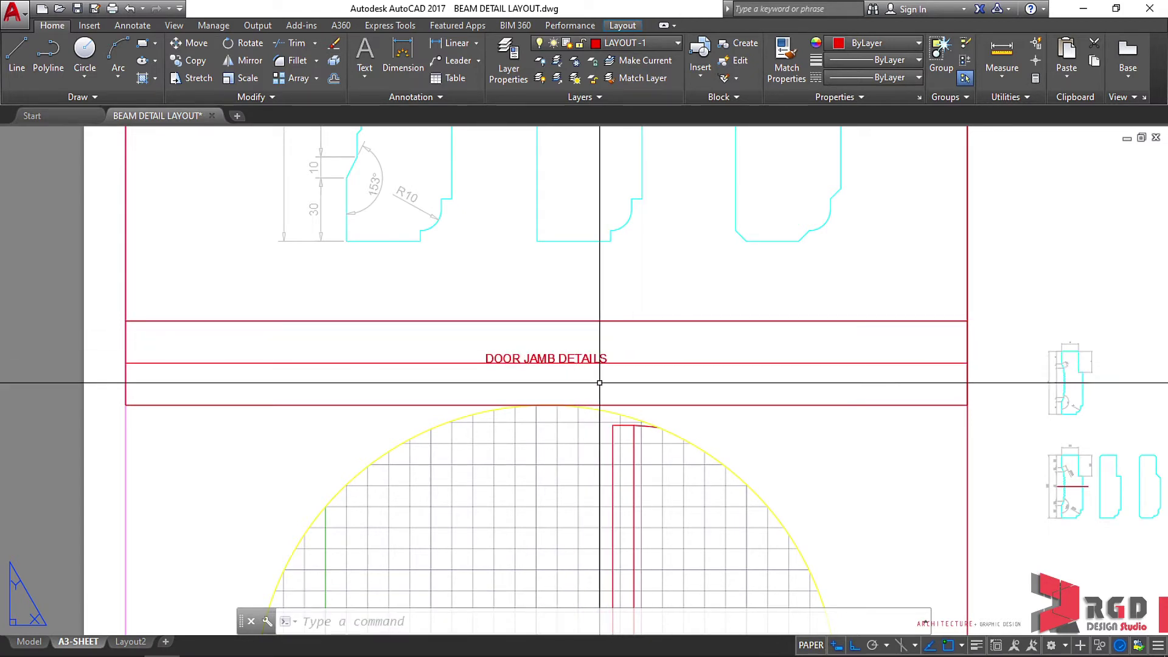
- Create a text style named PS-5.5mm with a height of 5.5 and set it current
{"action": "type", "text": "ST"}
{"action": "key", "text": "Return"}
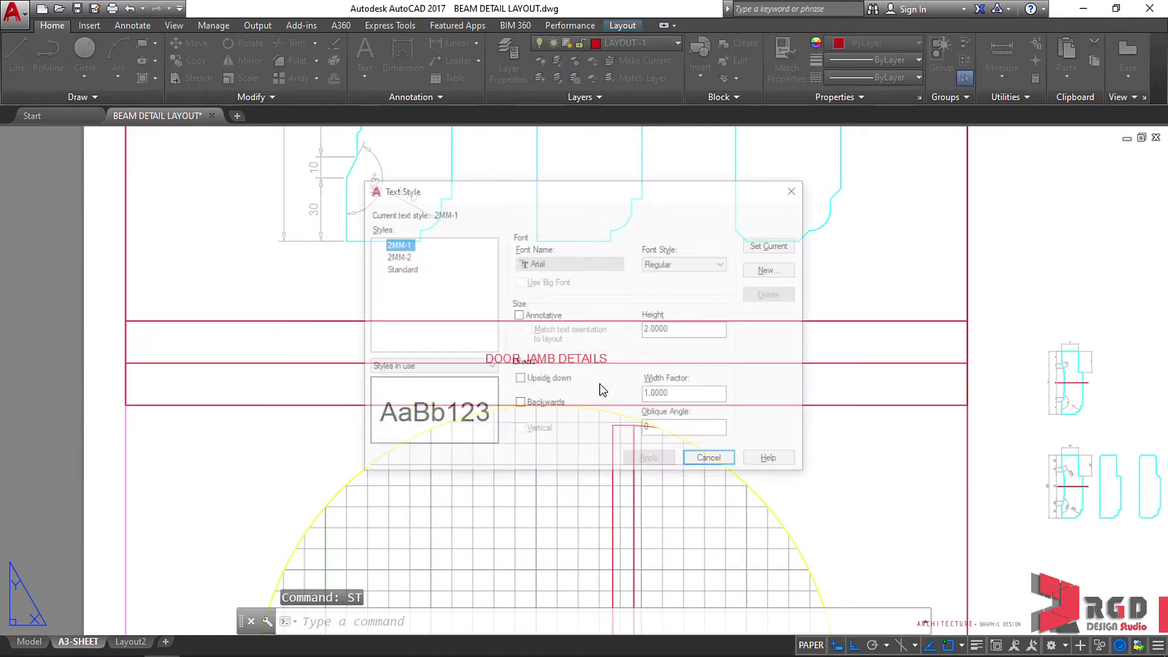
{"action": "left_click", "coordinate": [770, 271]}
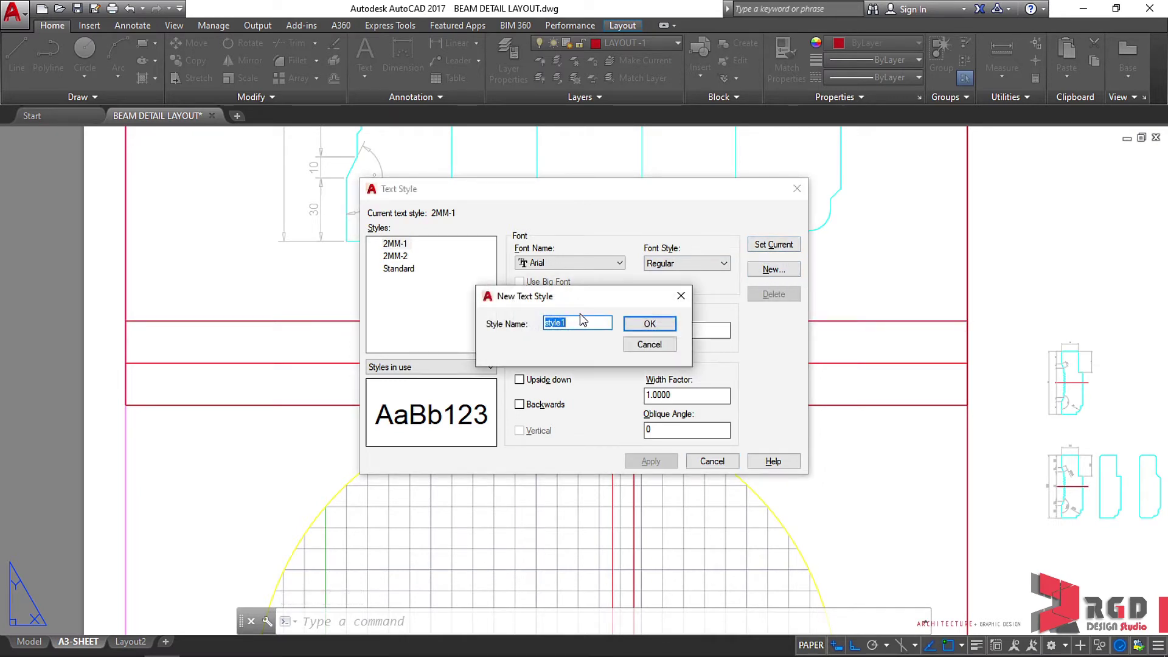
{"action": "type", "text": "PS"}
{"action": "type", "text": "-5.5mm"}
{"action": "left_click", "coordinate": [649, 324]}
{"action": "double_click", "coordinate": [660, 329]}
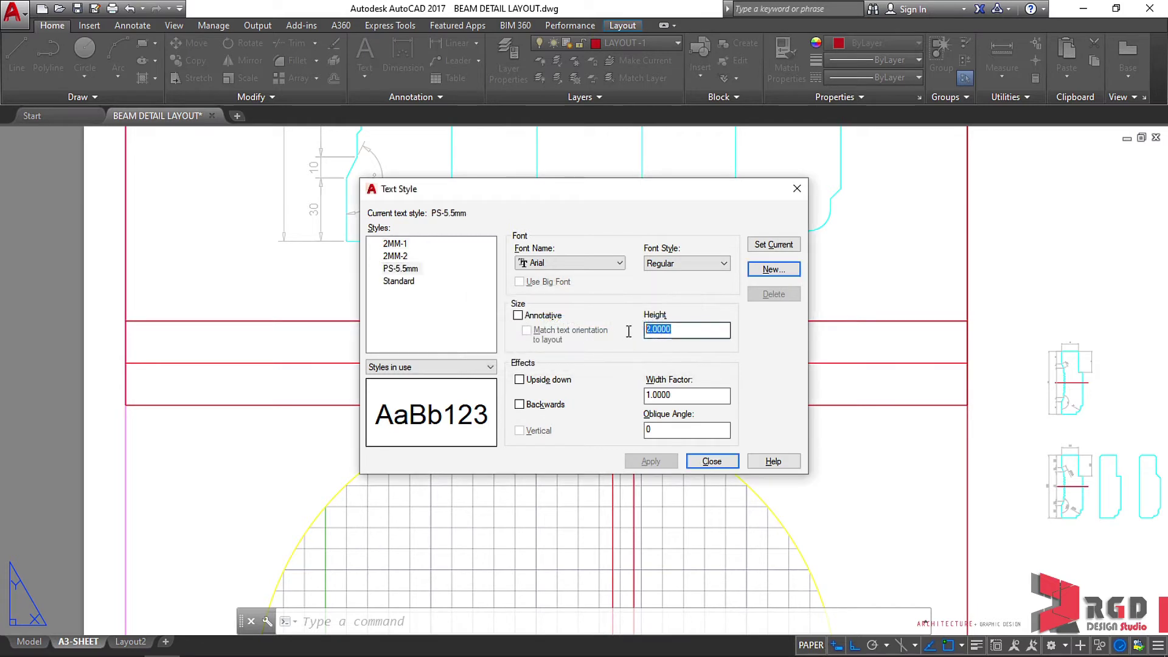
{"action": "type", "text": "5.5"}
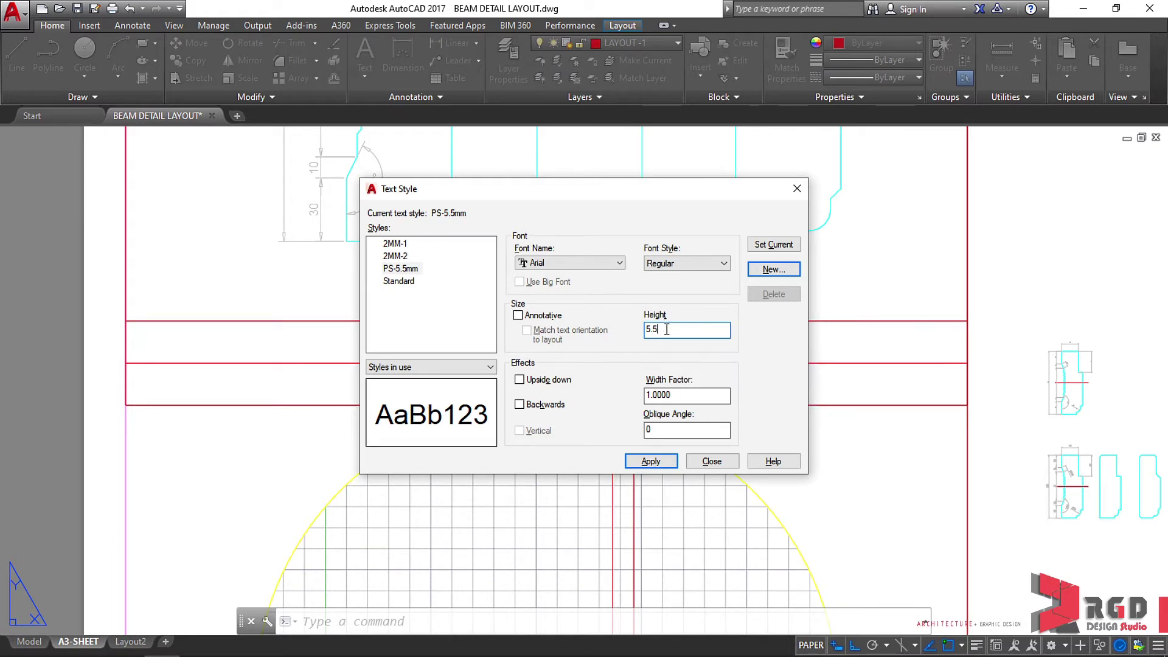
{"action": "left_click", "coordinate": [650, 461]}
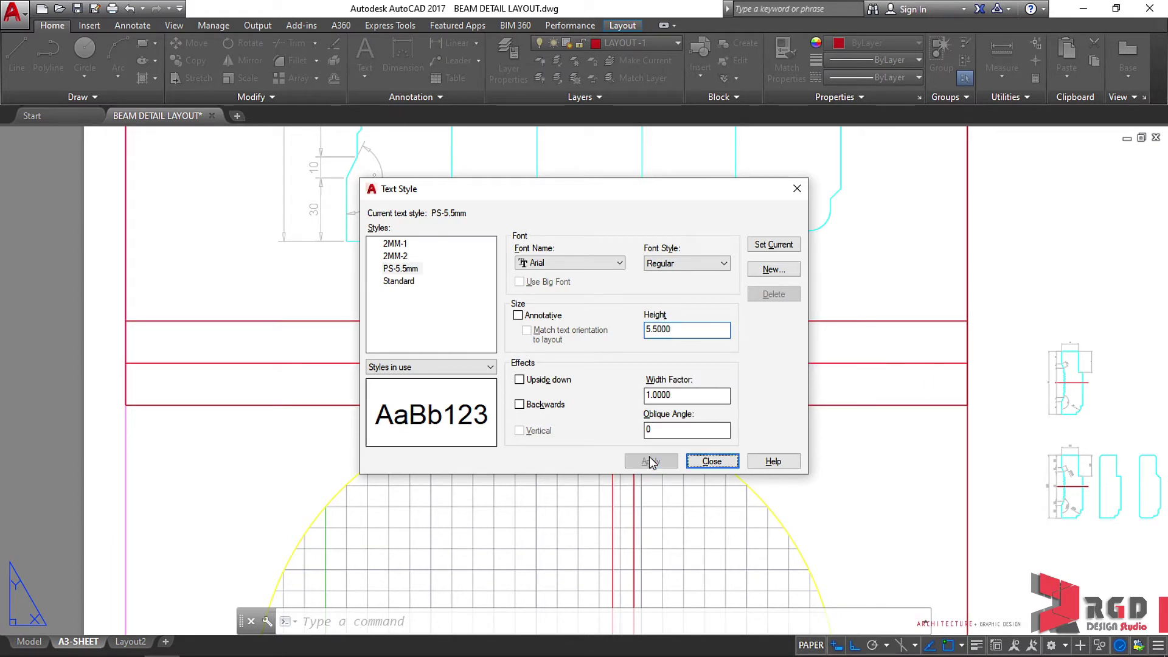
{"action": "left_click", "coordinate": [454, 268]}
{"action": "left_click", "coordinate": [770, 245]}
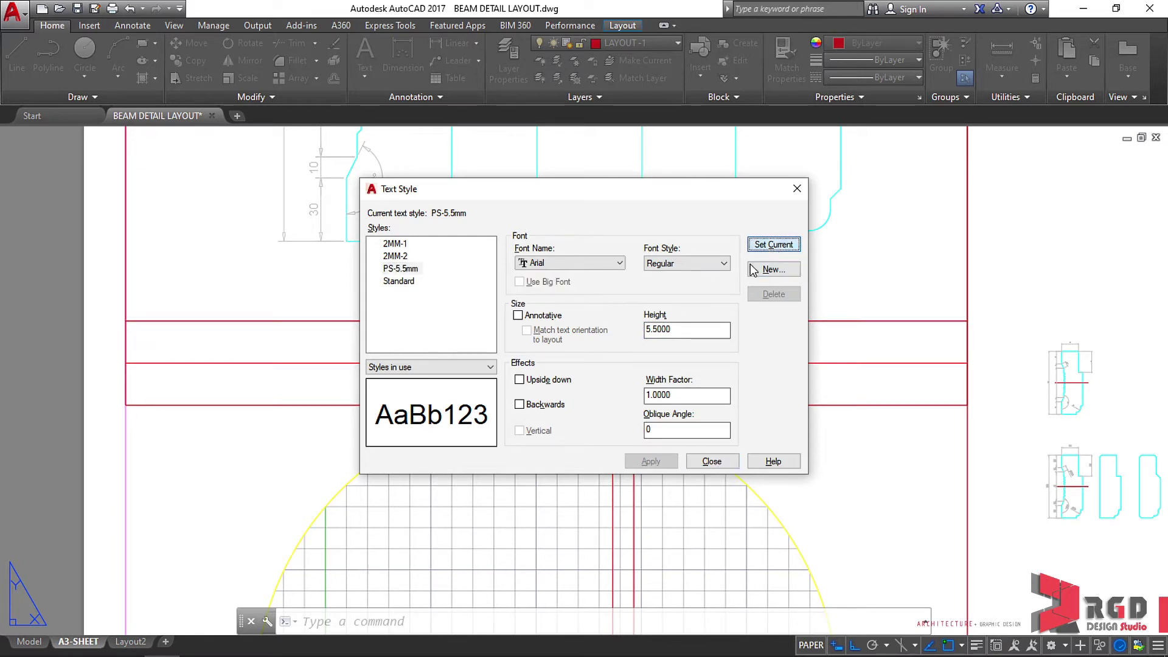
{"action": "left_click", "coordinate": [711, 460]}
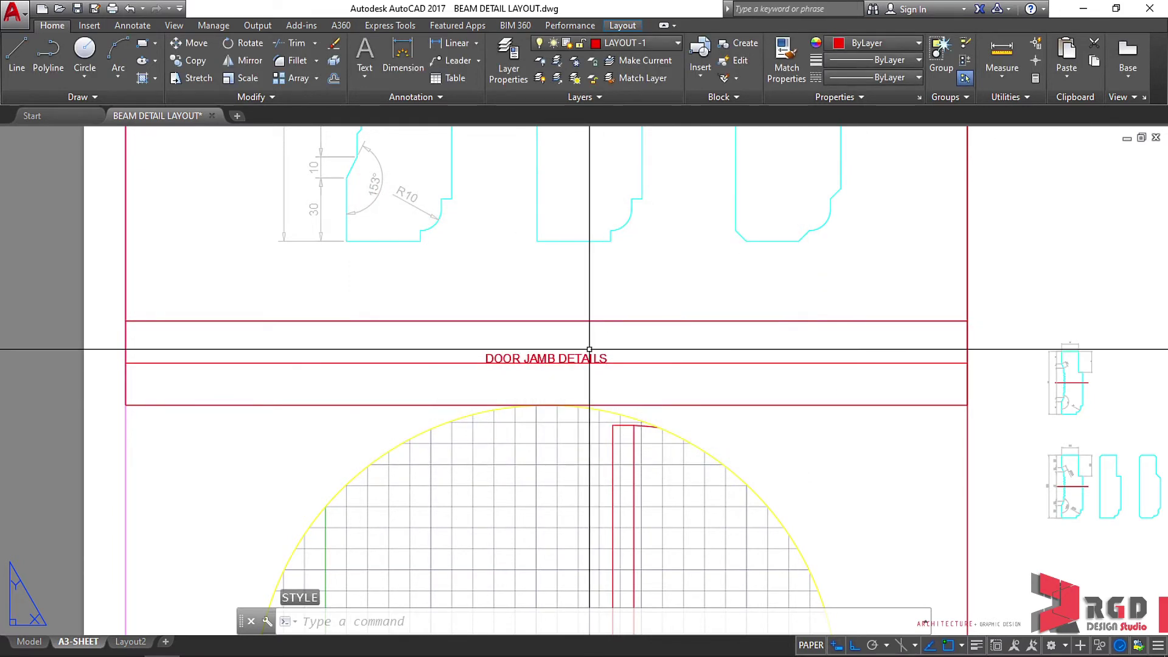
- Apply the PS-5.5mm text style to the DOOR JAMB DETAILS text
{"action": "left_click", "coordinate": [550, 368]}
{"action": "left_click", "coordinate": [504, 291]}
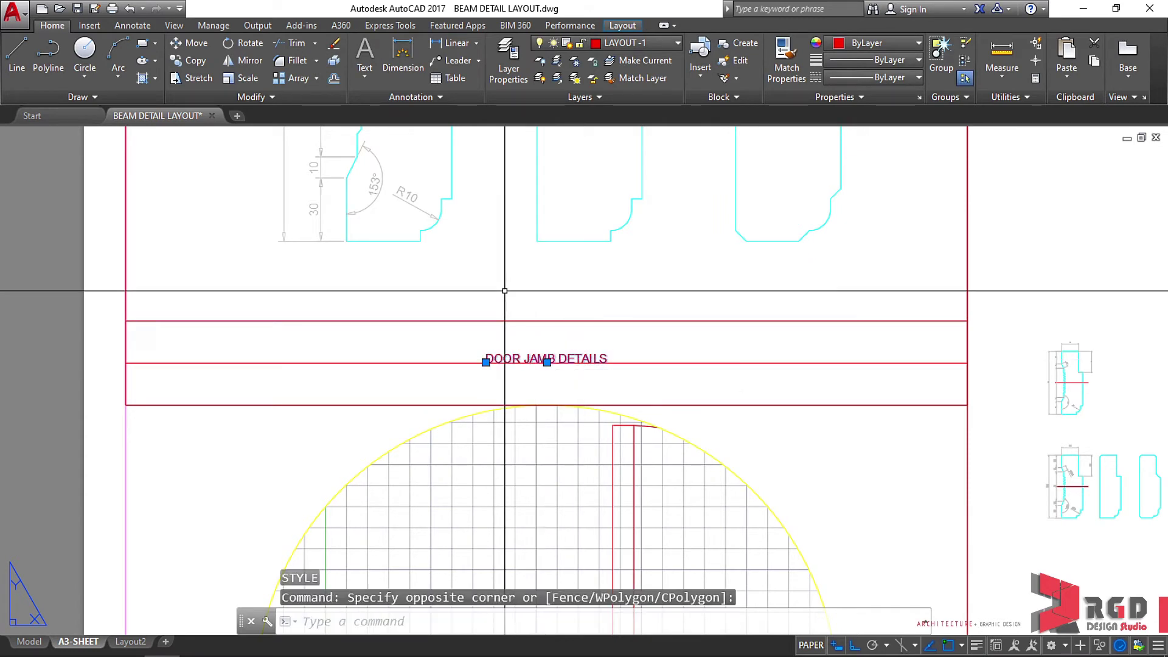
{"action": "left_click", "coordinate": [134, 26]}
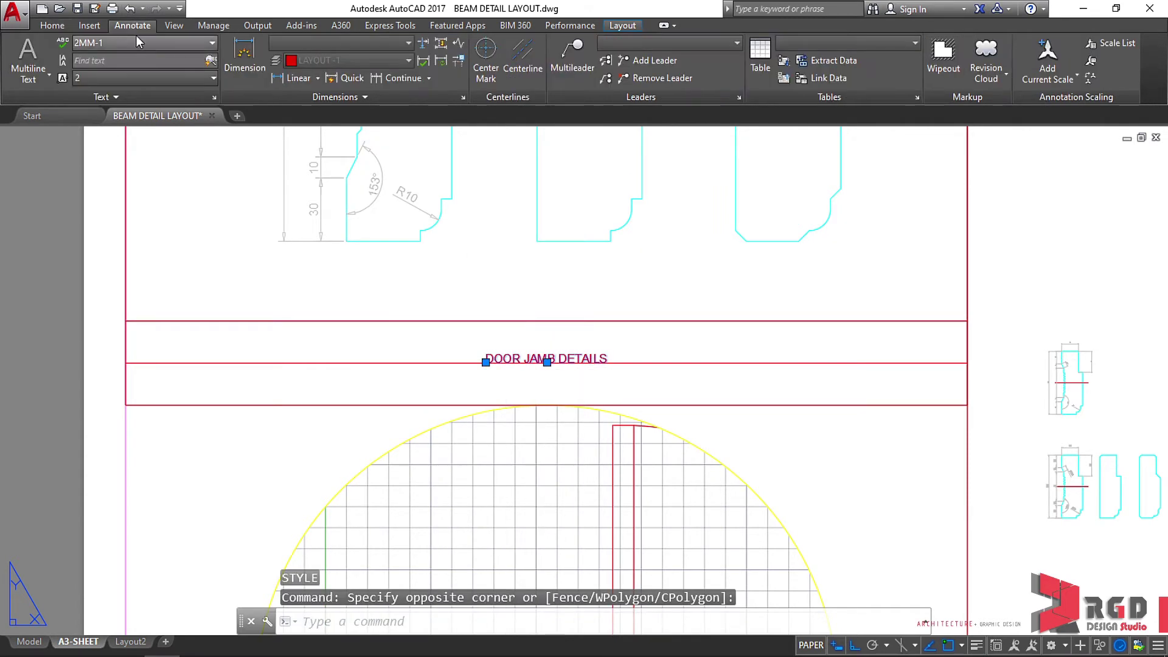
{"action": "left_click", "coordinate": [182, 43]}
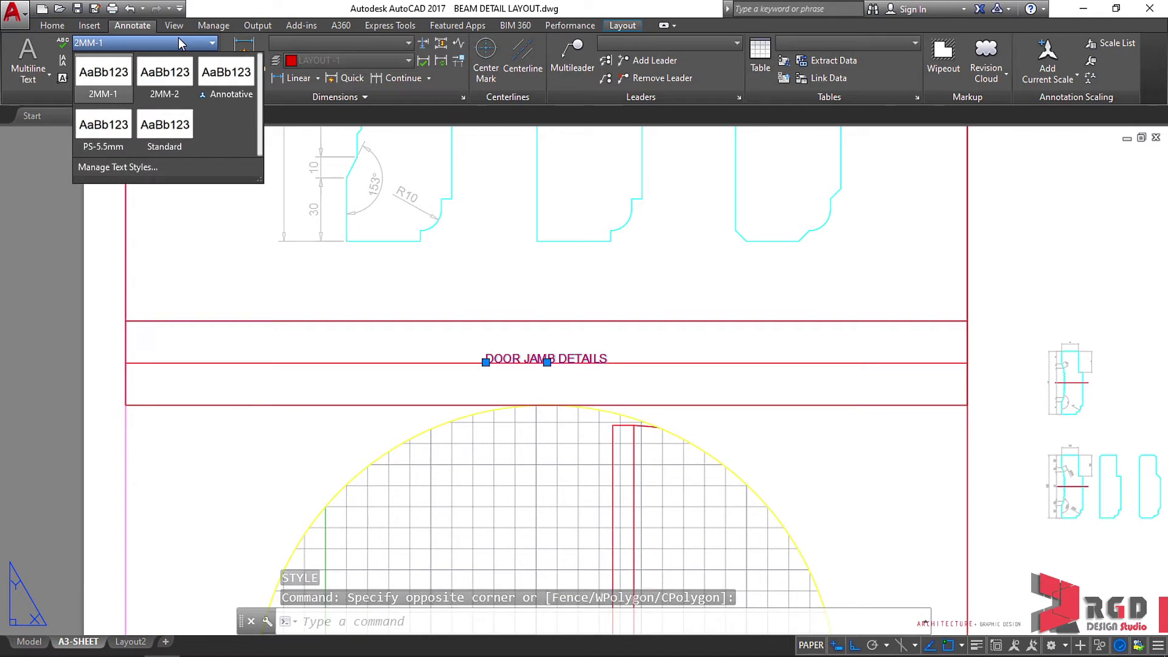
{"action": "left_click", "coordinate": [117, 131]}
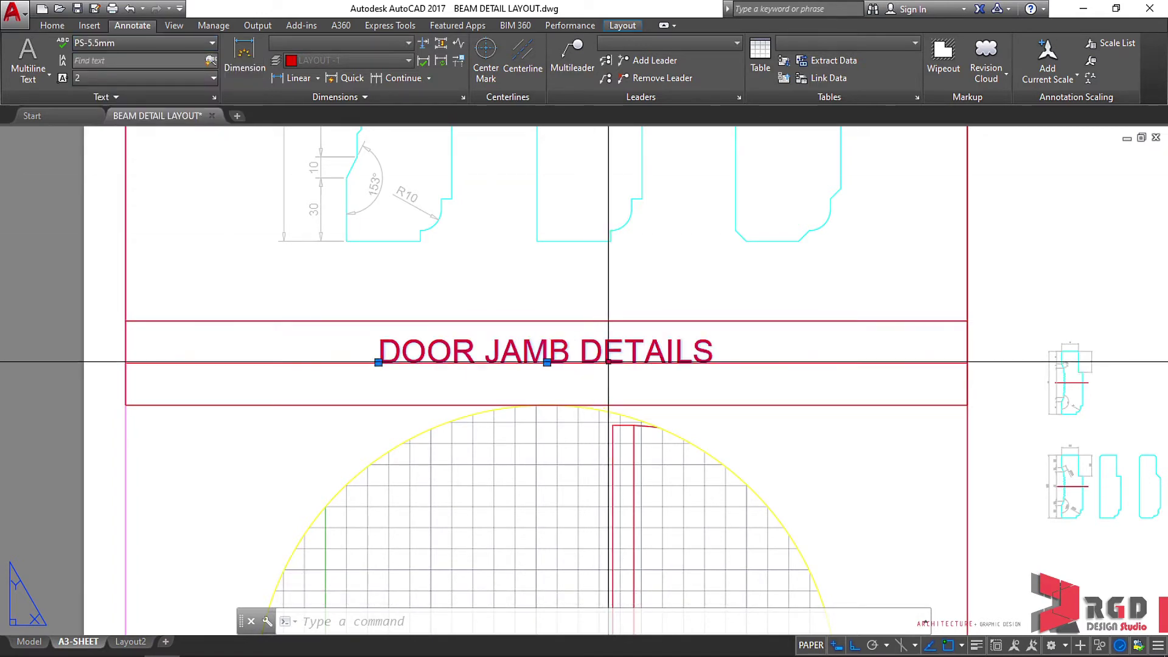
- Change the PS-5.5mm text style's font to Swis721 BdCnOul BT and apply it
{"action": "type", "text": "S"}
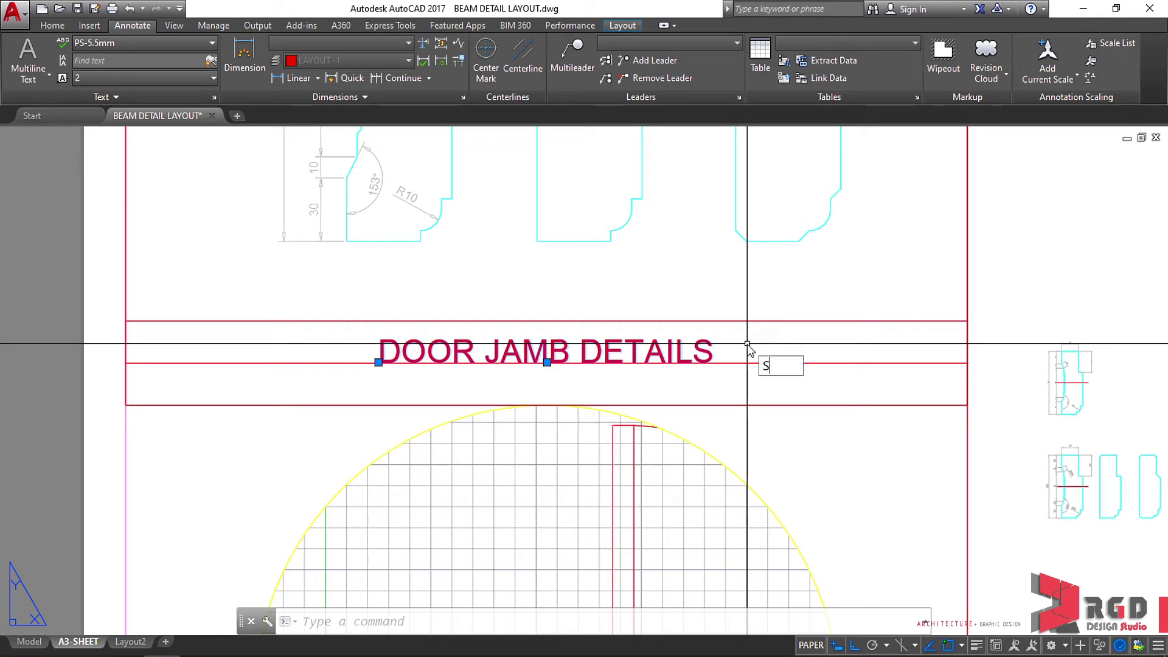
{"action": "type", "text": "HEET"}
{"action": "key", "text": "Return"}
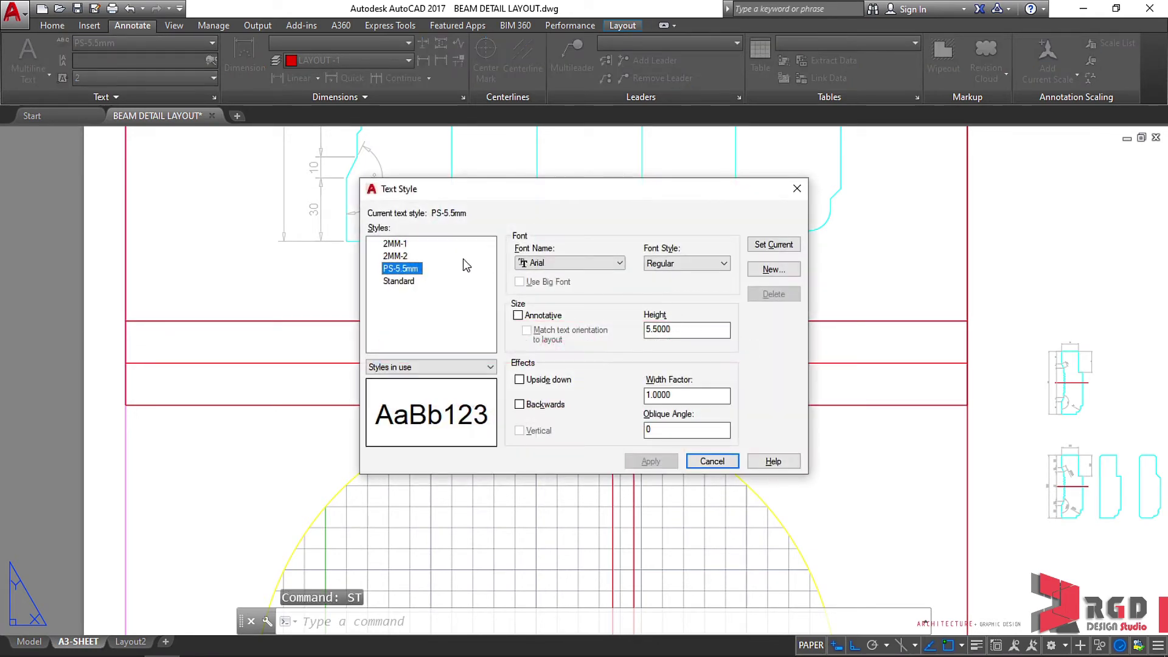
{"action": "left_click", "coordinate": [618, 263]}
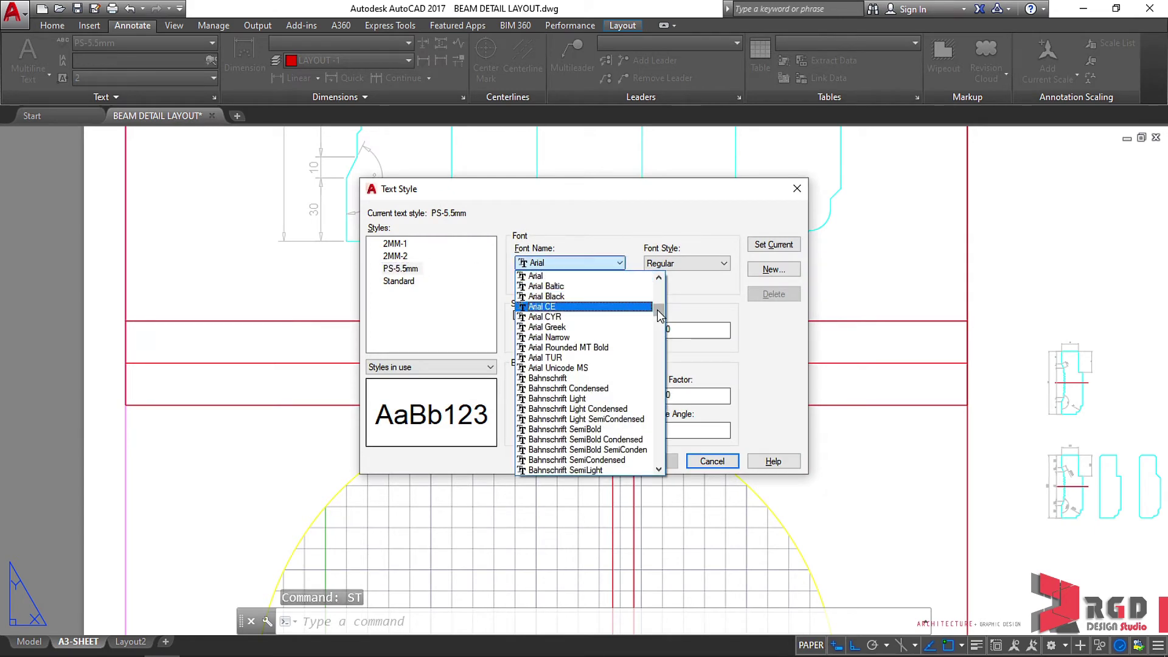
{"action": "scroll", "coordinate": [657, 310], "scroll_direction": "down", "scroll_amount": 1}
{"action": "left_click_drag", "start_coordinate": [657, 313], "coordinate": [653, 453]}
{"action": "left_click", "coordinate": [565, 335]}
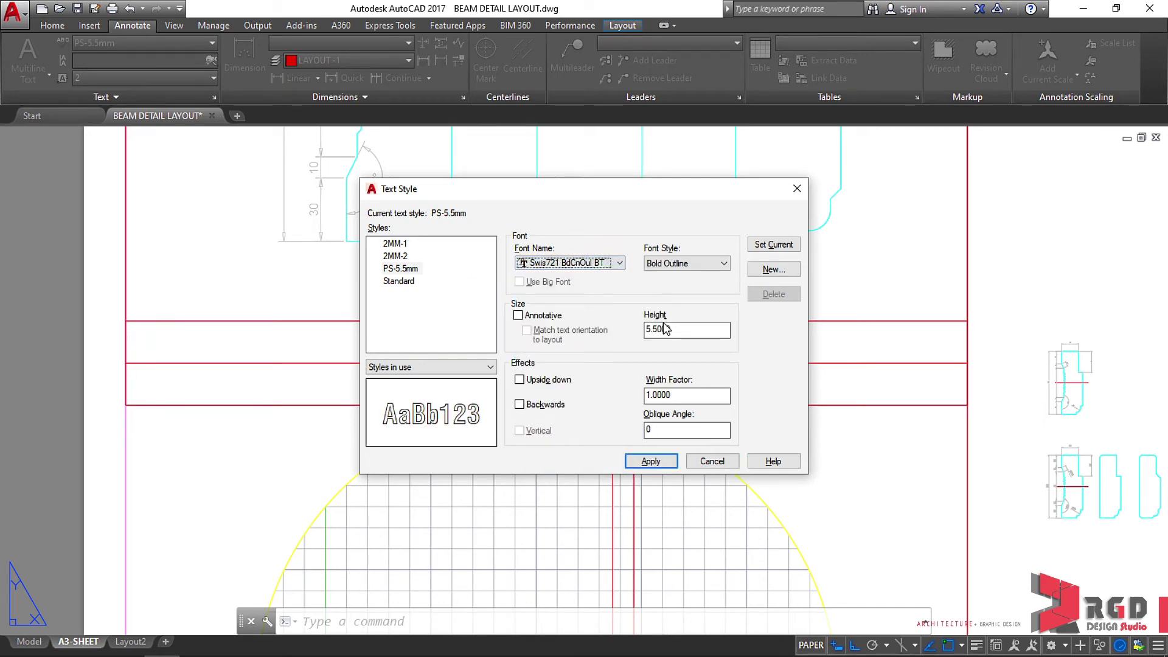
{"action": "left_click", "coordinate": [665, 465]}
{"action": "left_click_drag", "start_coordinate": [724, 194], "coordinate": [937, 255]}
{"action": "left_click", "coordinate": [924, 521]}
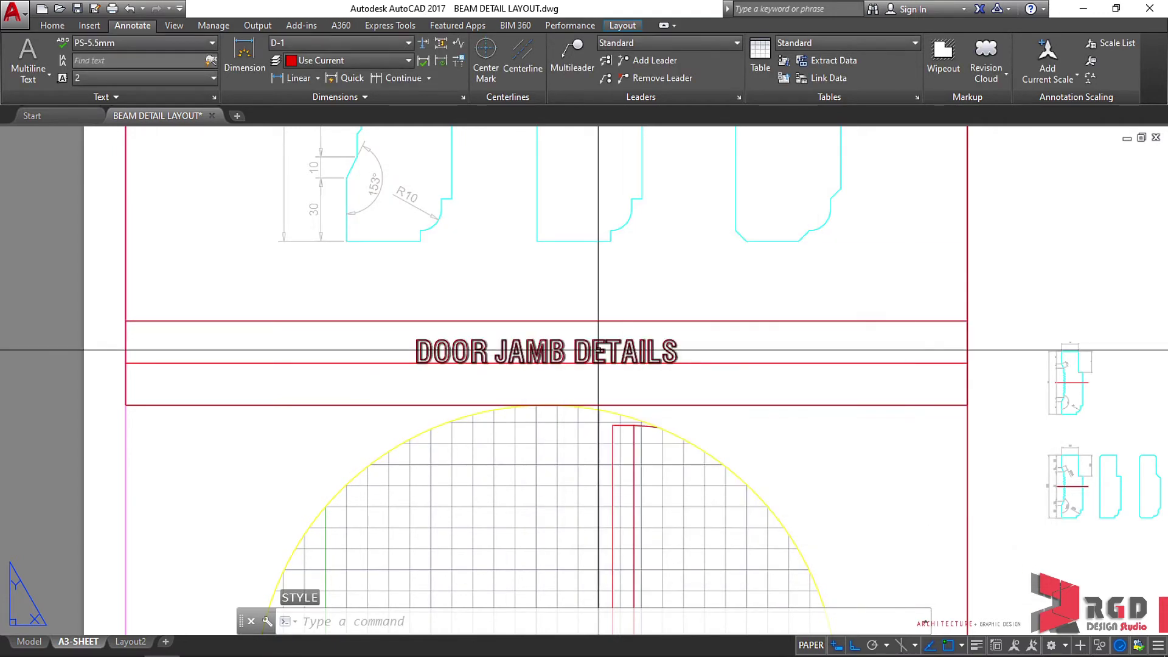
- Move the DOOR JAMB DETAILS text straight up about 2 mm from the dividing line
{"action": "scroll", "coordinate": [765, 381], "scroll_direction": "up", "scroll_amount": 2}
{"action": "left_click", "coordinate": [673, 326]}
{"action": "left_click", "coordinate": [638, 324]}
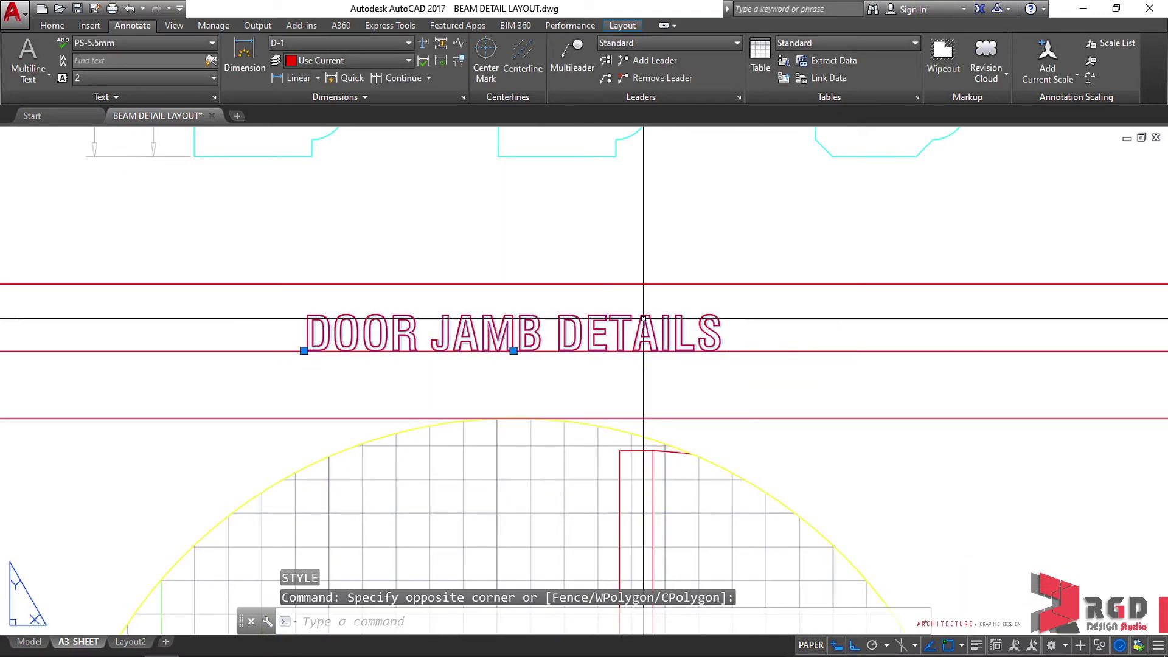
{"action": "type", "text": "m"}
{"action": "key", "text": "Return"}
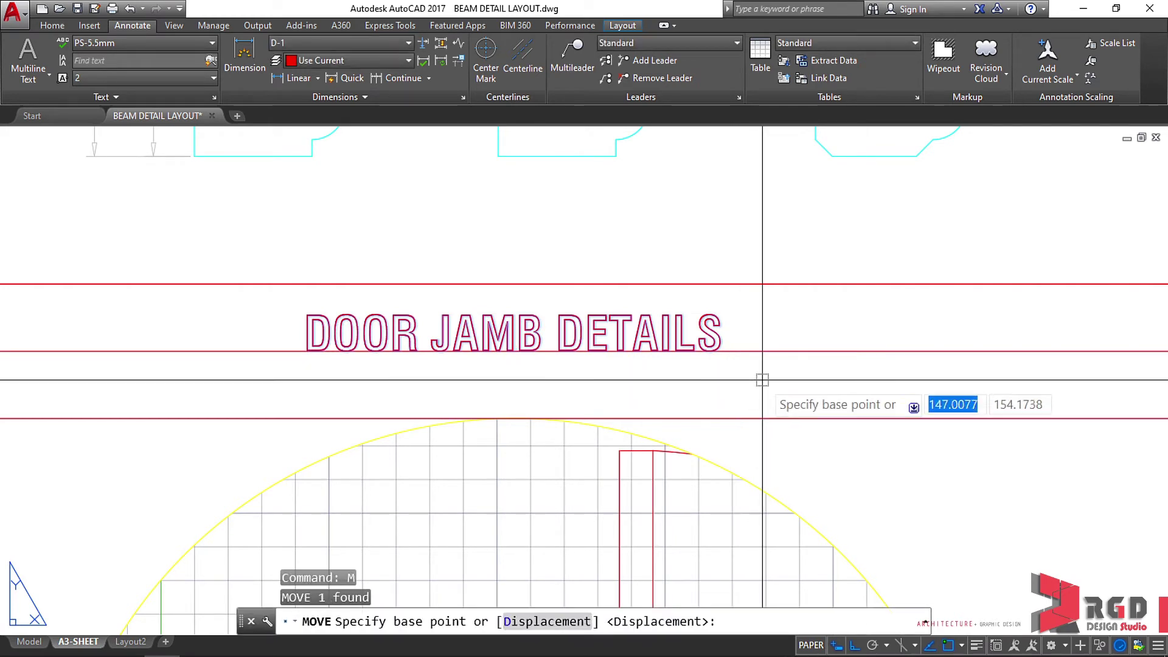
{"action": "left_click", "coordinate": [763, 388]}
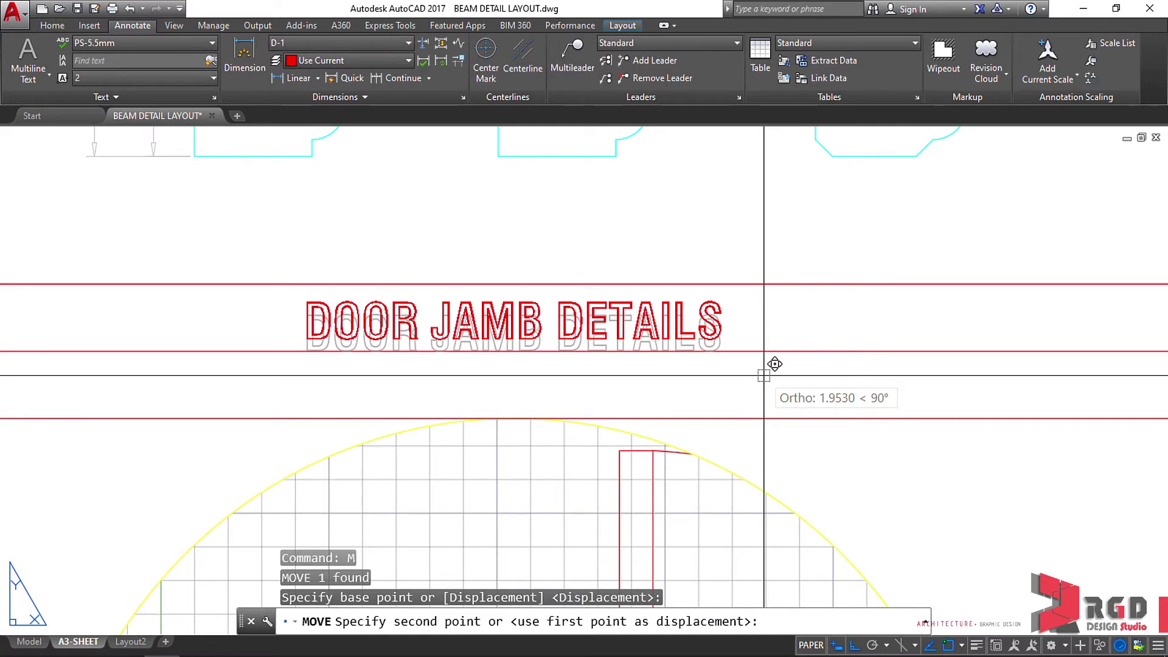
{"action": "left_click", "coordinate": [764, 368]}
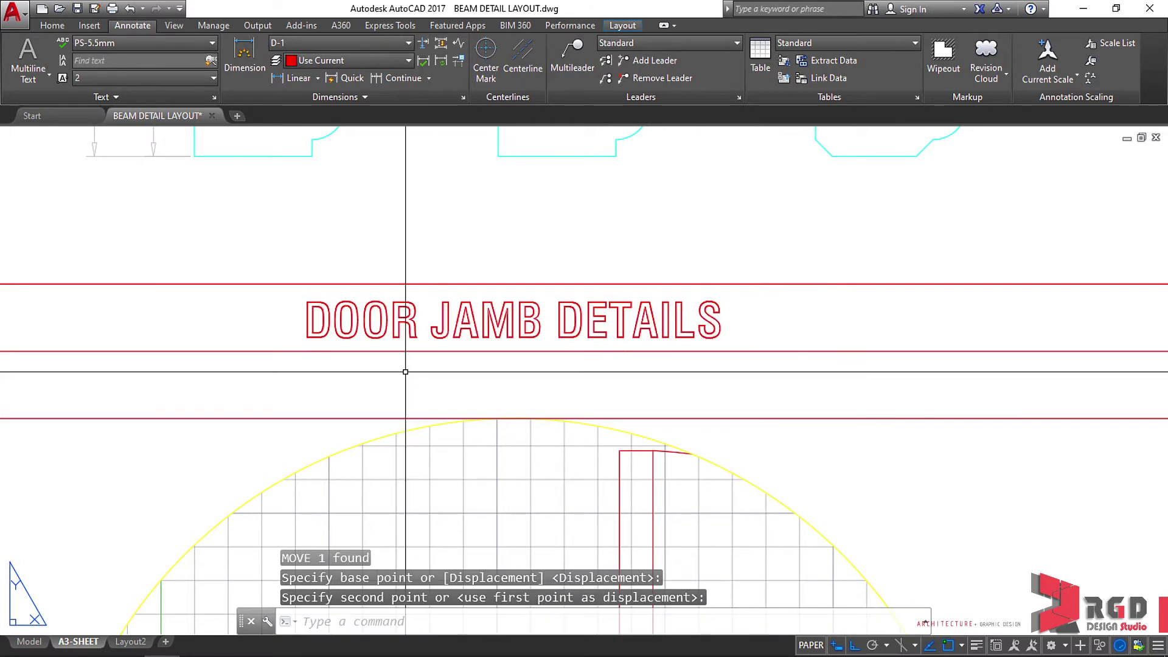
{"action": "scroll", "coordinate": [424, 523], "scroll_direction": "down", "scroll_amount": 2}
{"action": "left_click", "coordinate": [537, 433]}
{"action": "key", "text": "Escape"}
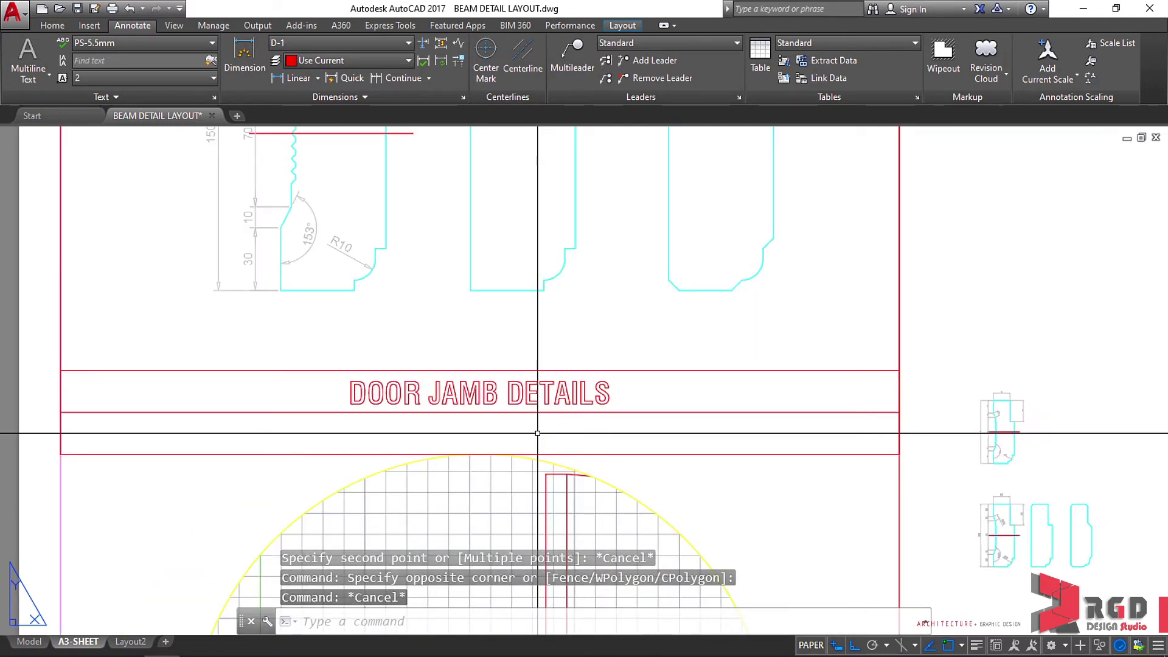
- Add multiline text SCALE 1:2m in the title box's lower row, in a frame as wide as the title, about 61.6 mm
{"action": "type", "text": "mt"}
{"action": "key", "text": "Return"}
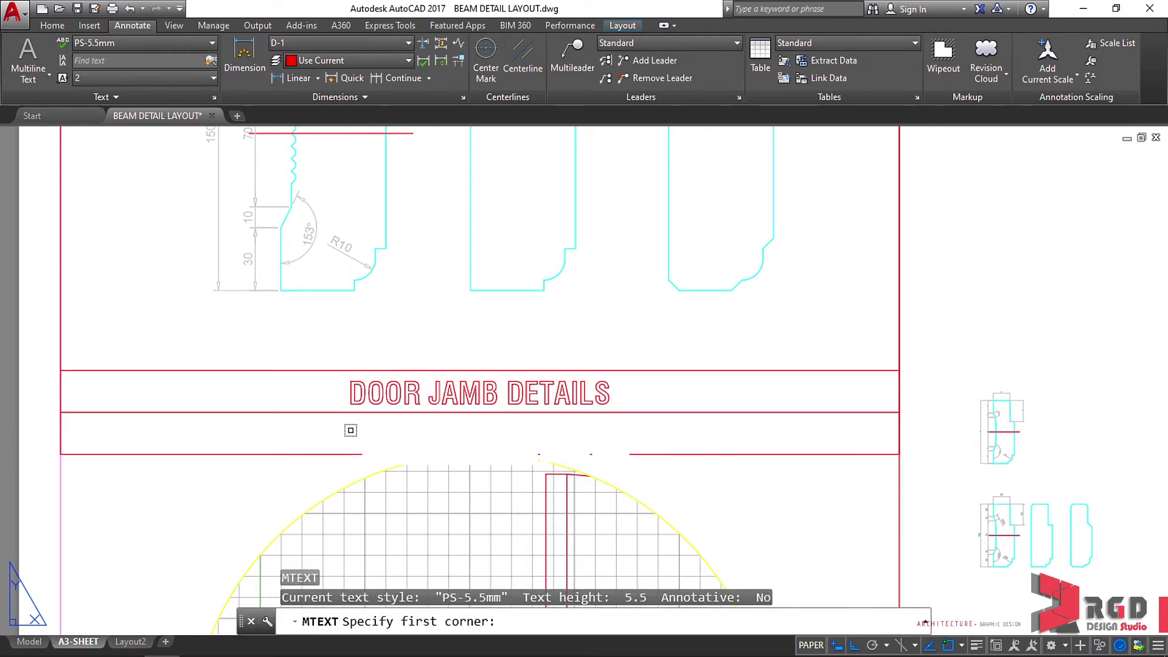
{"action": "left_click", "coordinate": [350, 431]}
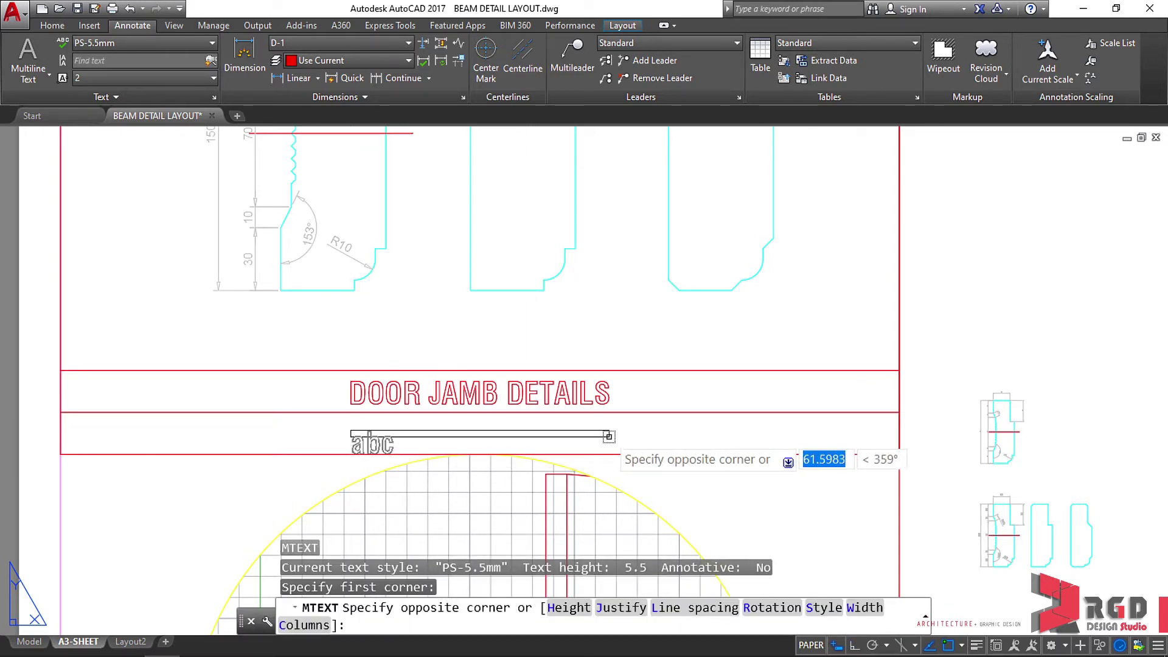
{"action": "left_click", "coordinate": [608, 436]}
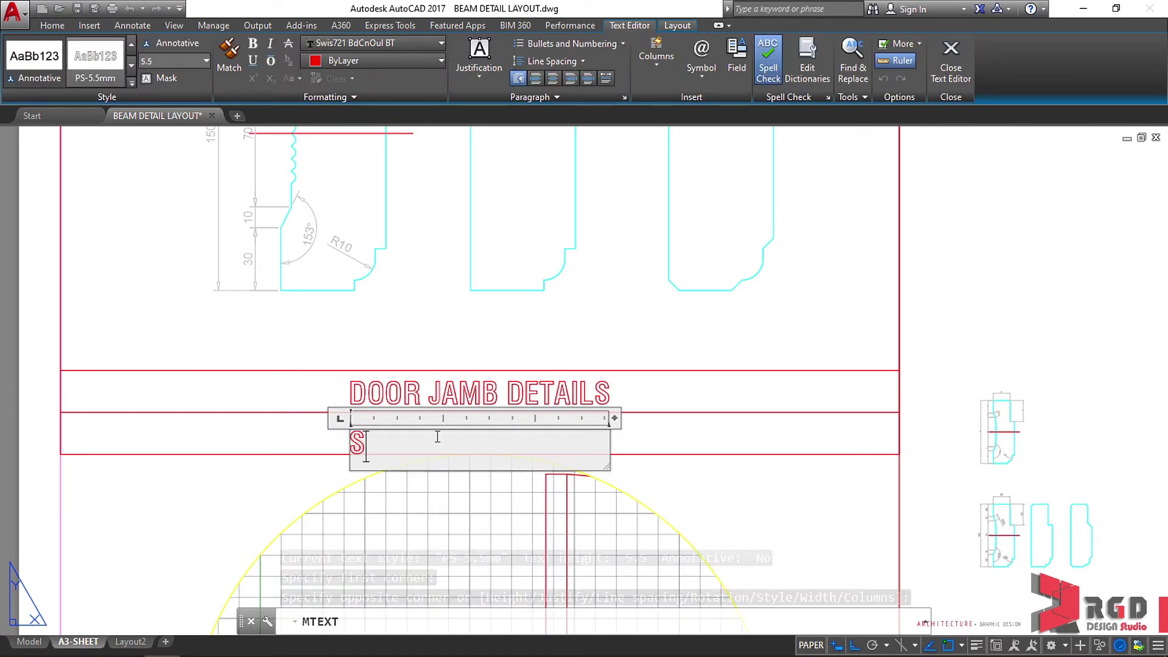
{"action": "type", "text": "SCALE 1:"}
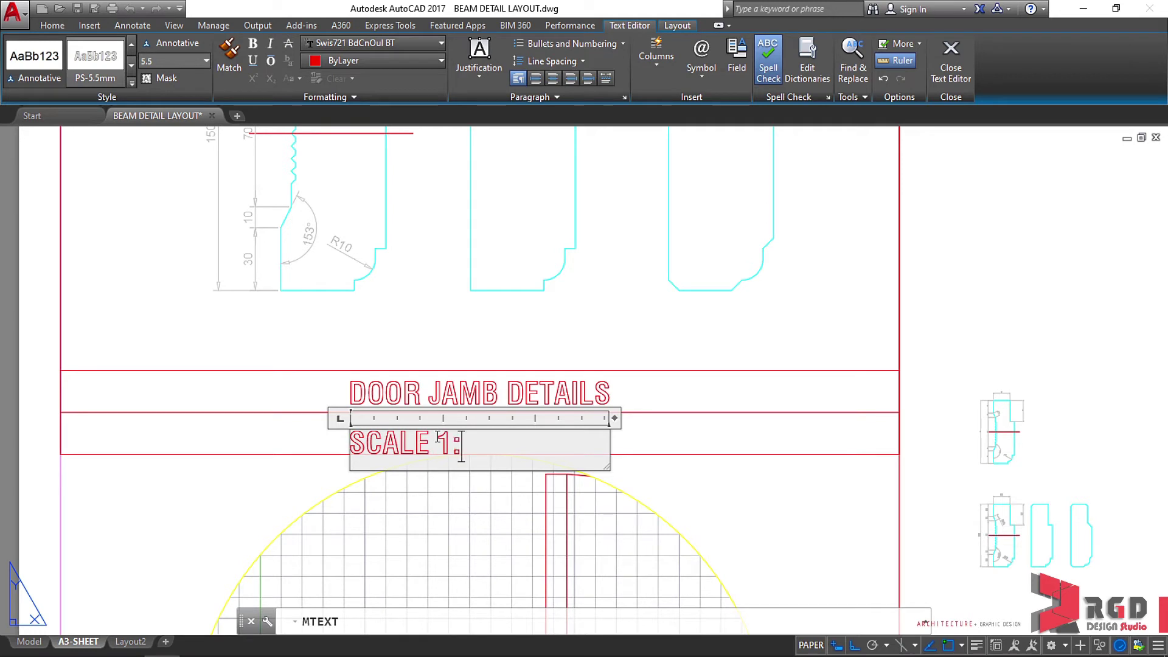
{"action": "type", "text": "2m"}
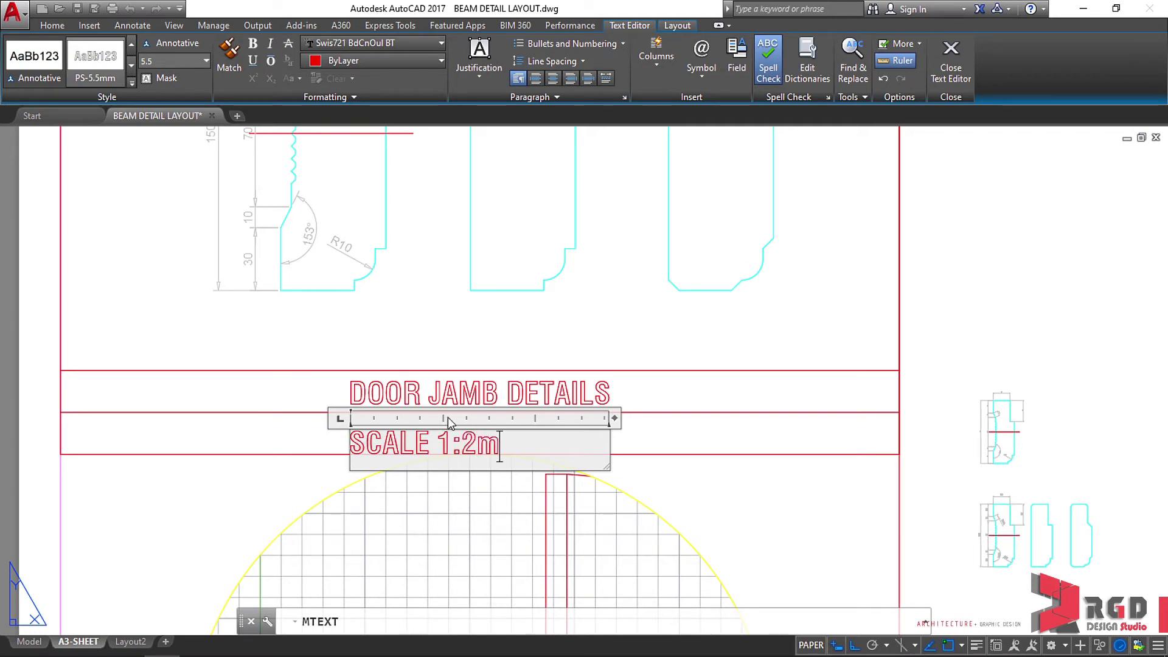
{"action": "left_click", "coordinate": [678, 432]}
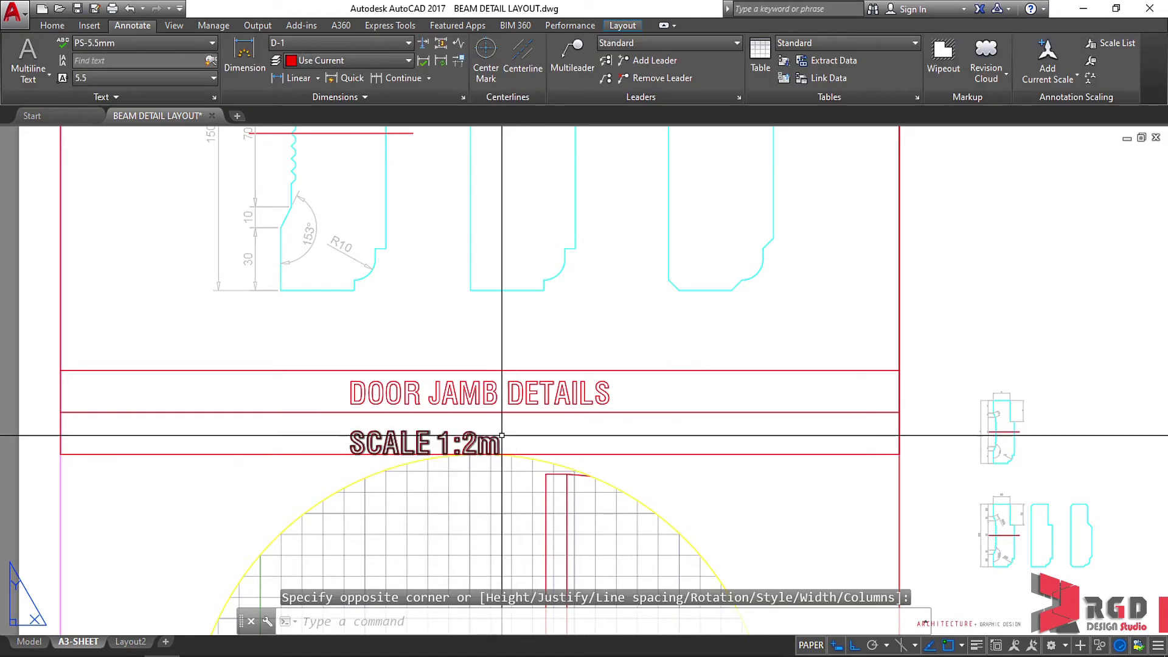
- Create a text style named PS-2mm with the Swis721 BdCnOul BT font
{"action": "type", "text": "ST"}
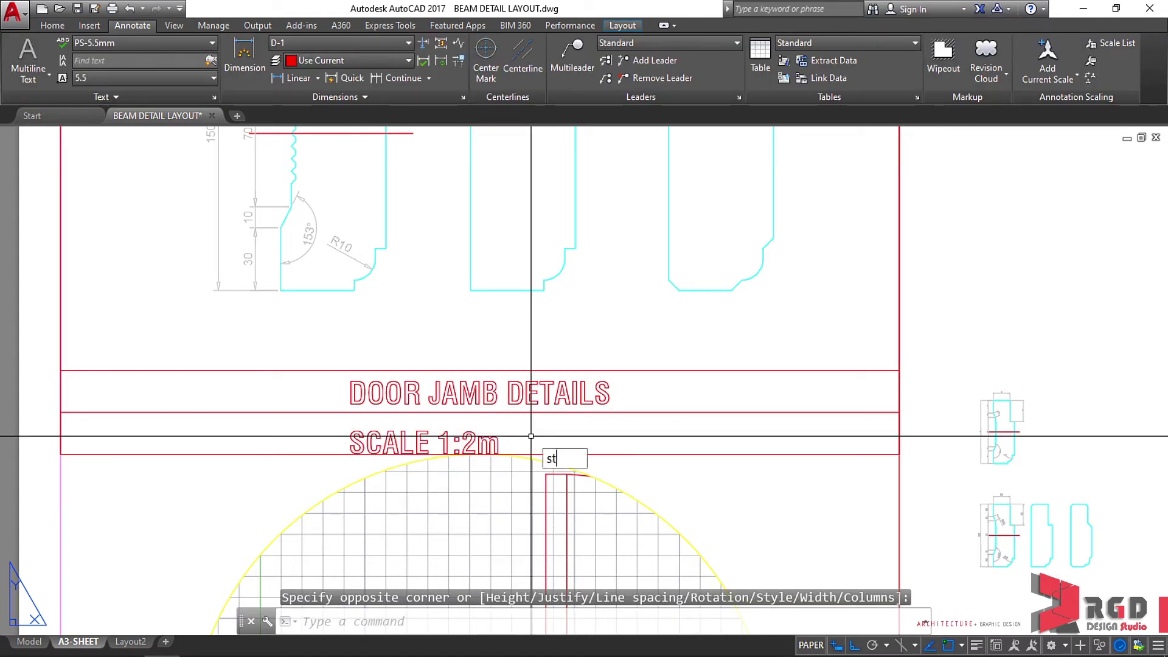
{"action": "key", "text": "Return"}
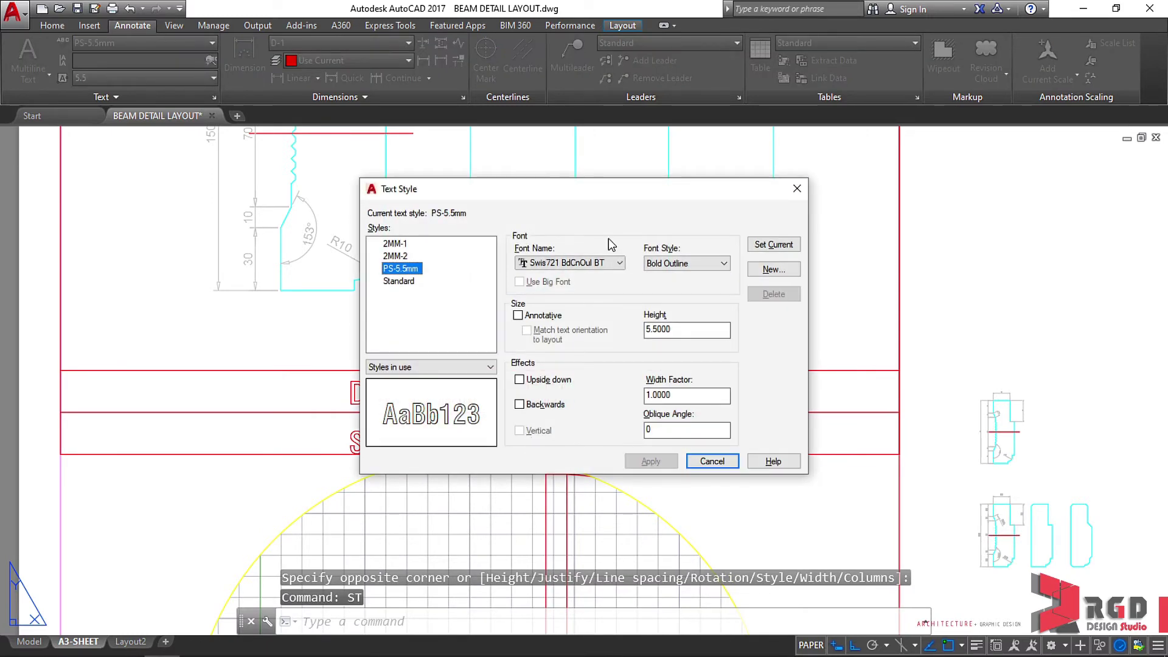
{"action": "left_click", "coordinate": [772, 268]}
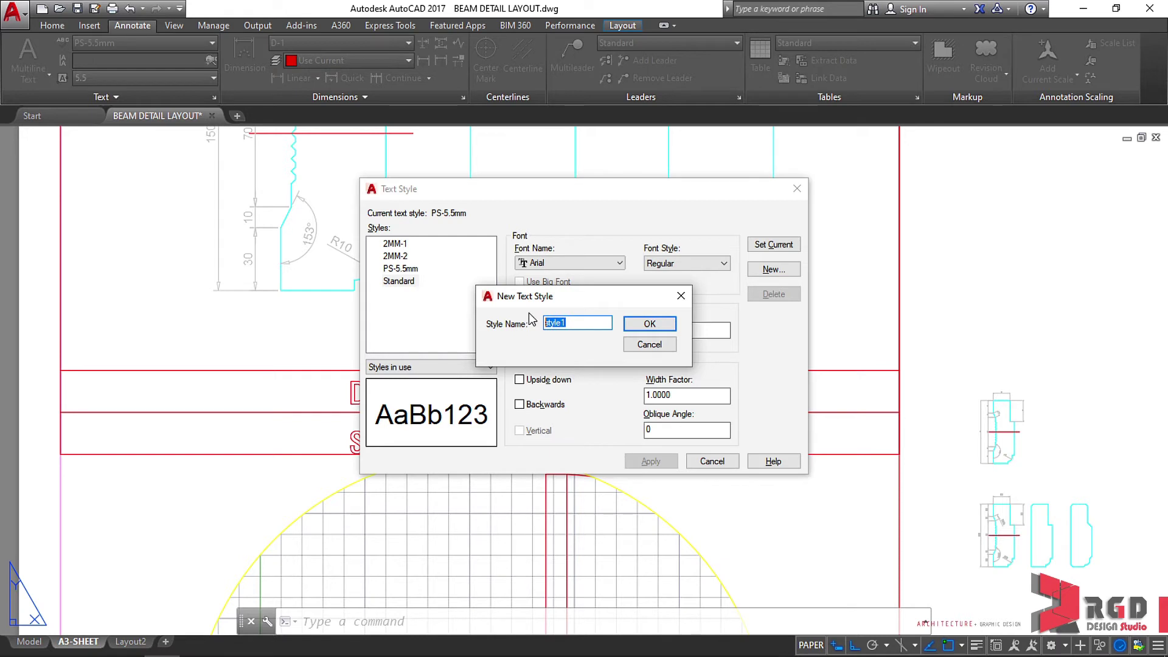
{"action": "type", "text": "ps"}
{"action": "left_click", "coordinate": [647, 328]}
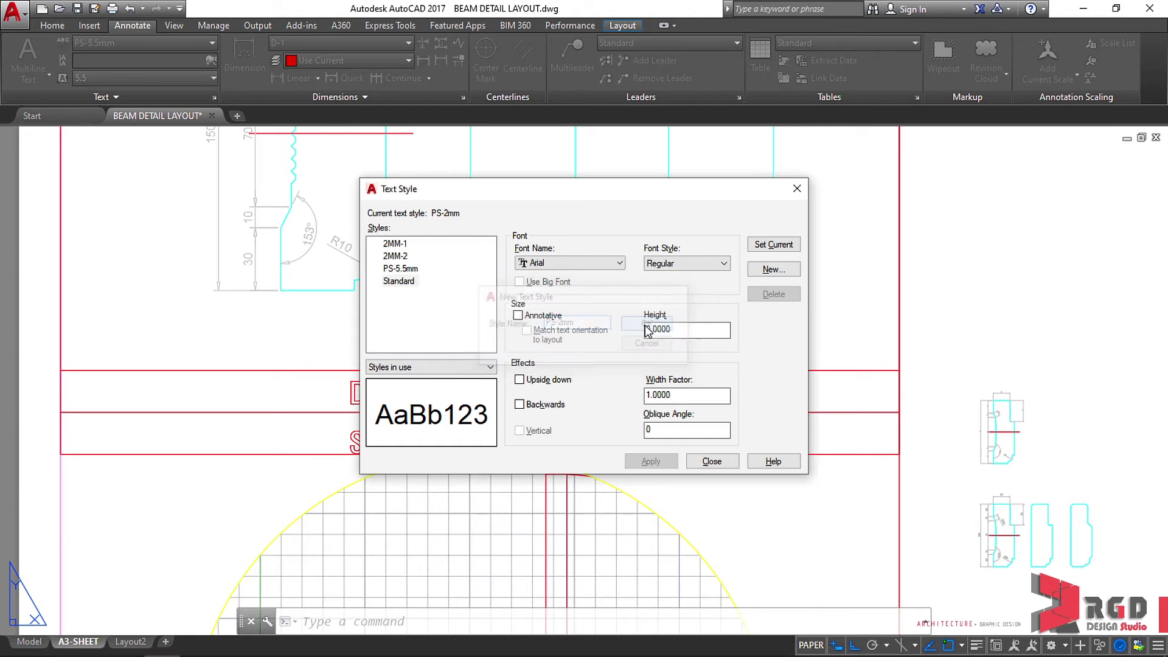
{"action": "left_click", "coordinate": [616, 262]}
{"action": "left_click_drag", "start_coordinate": [659, 289], "coordinate": [659, 433]}
{"action": "left_click", "coordinate": [598, 399]}
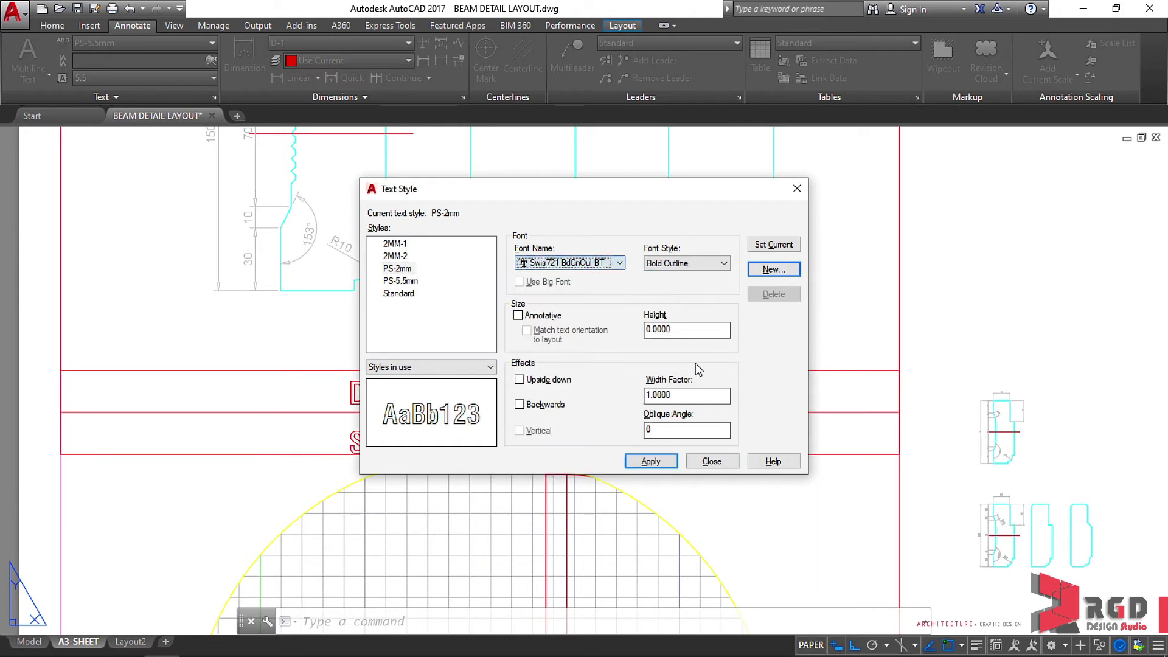
- Set the PS-2mm style's text height to 2 and make the style current
{"action": "left_click_drag", "start_coordinate": [700, 329], "coordinate": [639, 337]}
{"action": "type", "text": "2"}
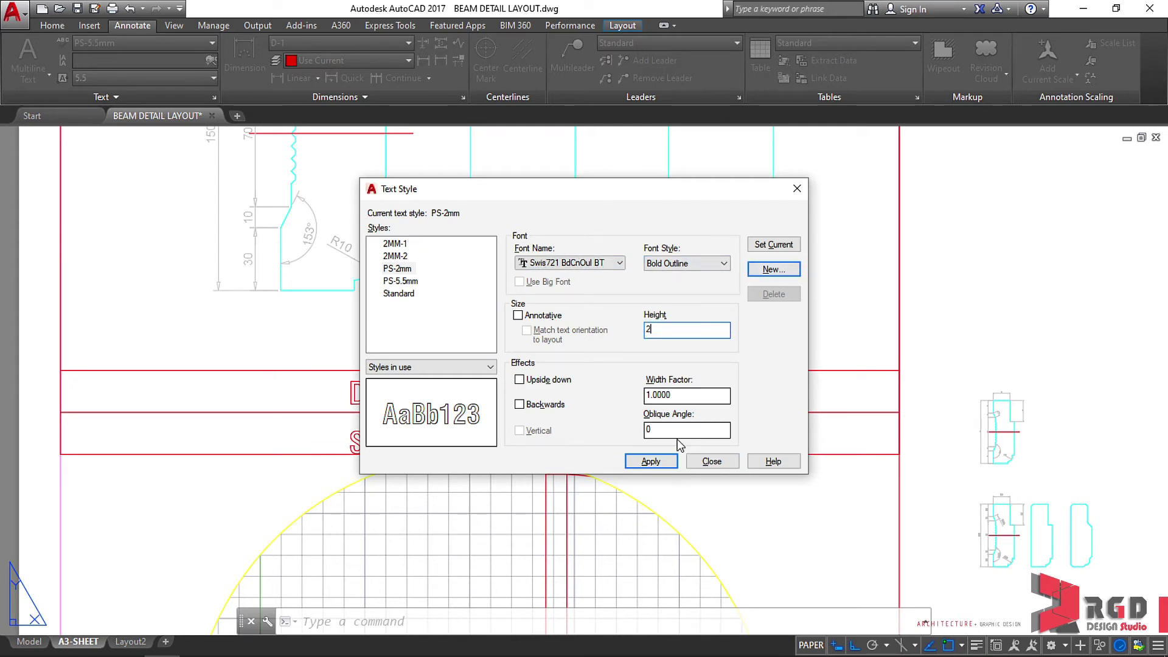
{"action": "left_click", "coordinate": [643, 462]}
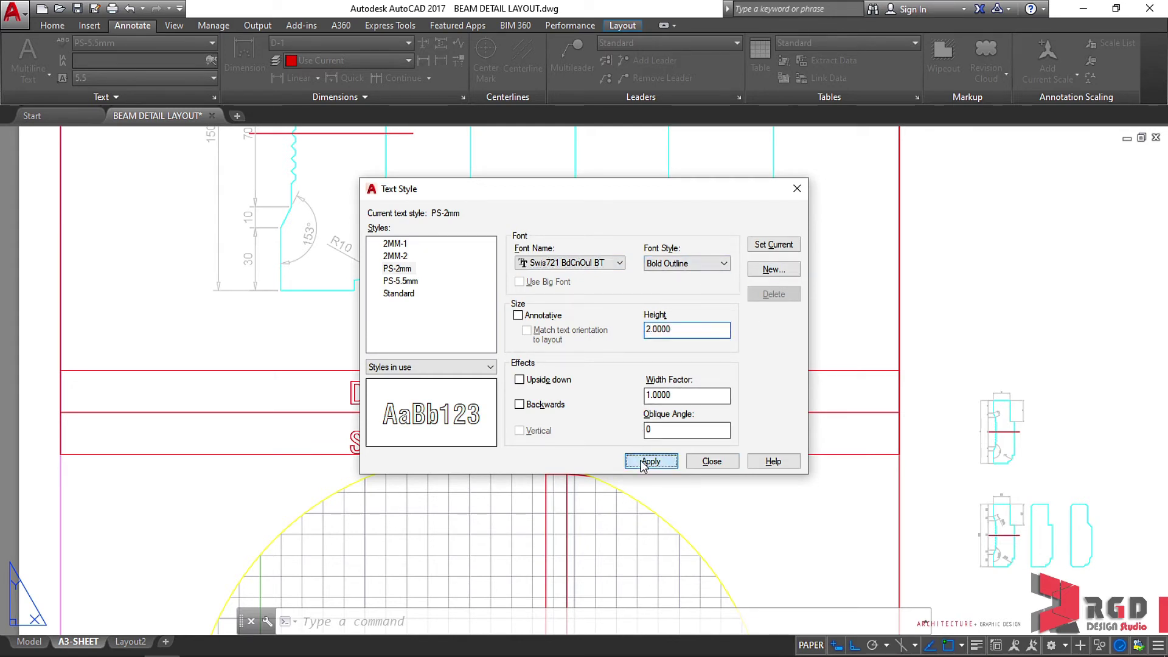
{"action": "left_click", "coordinate": [779, 246]}
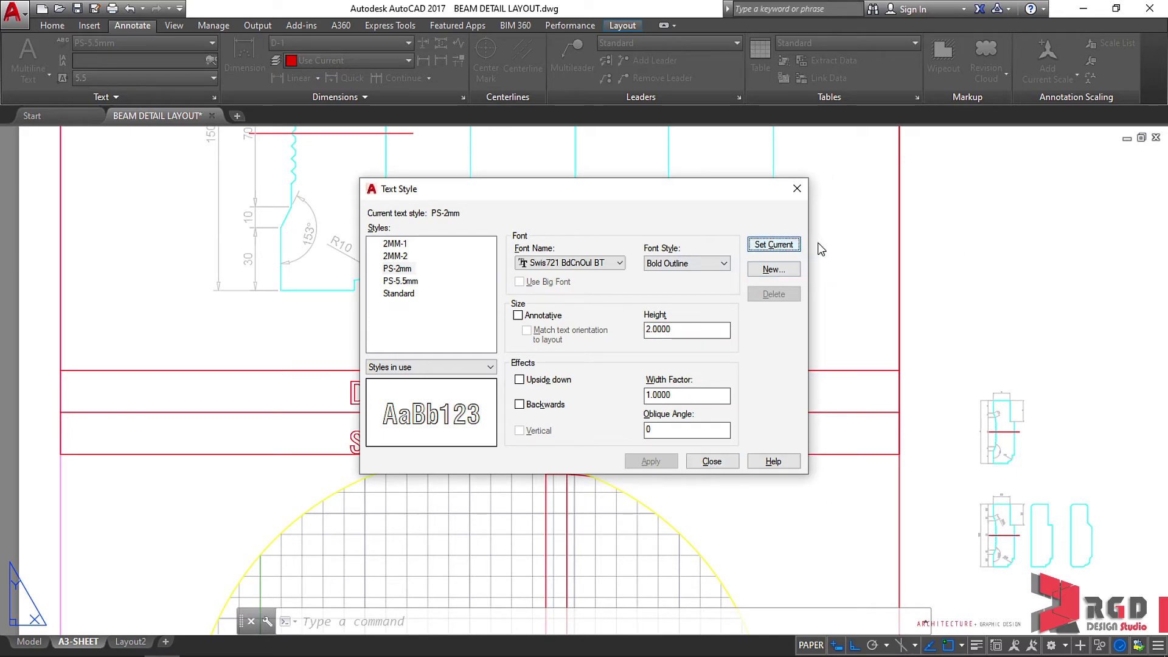
{"action": "left_click", "coordinate": [796, 189]}
- Apply the PS-2mm text style to the SCALE 1:2m text
{"action": "left_click", "coordinate": [547, 455]}
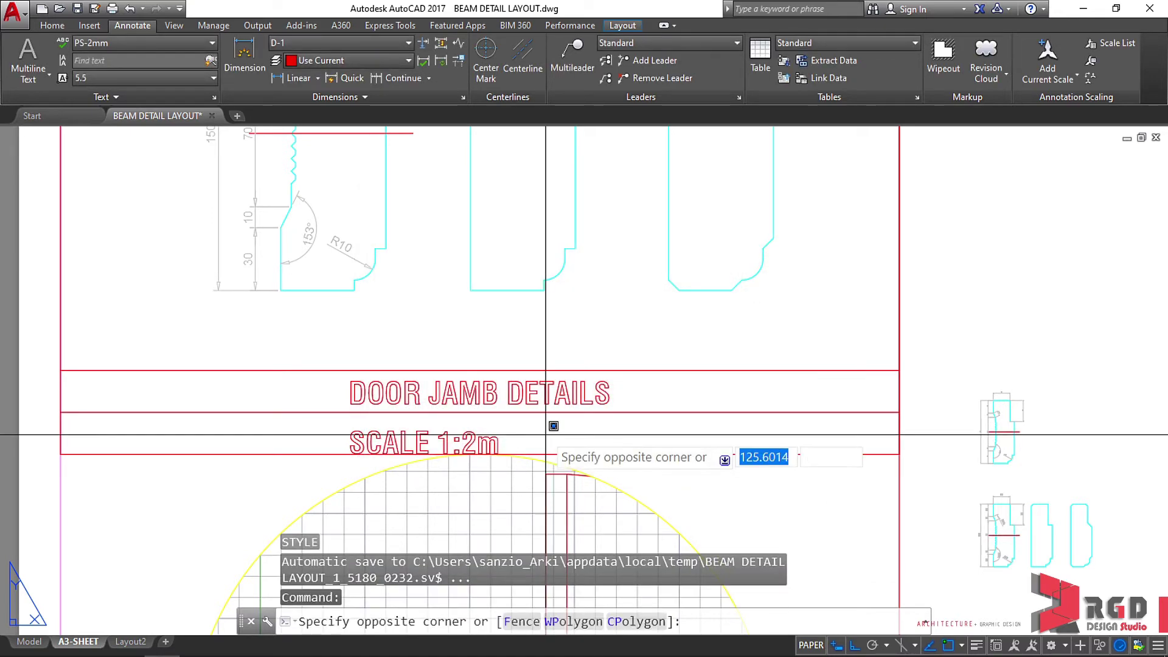
{"action": "left_click", "coordinate": [347, 434]}
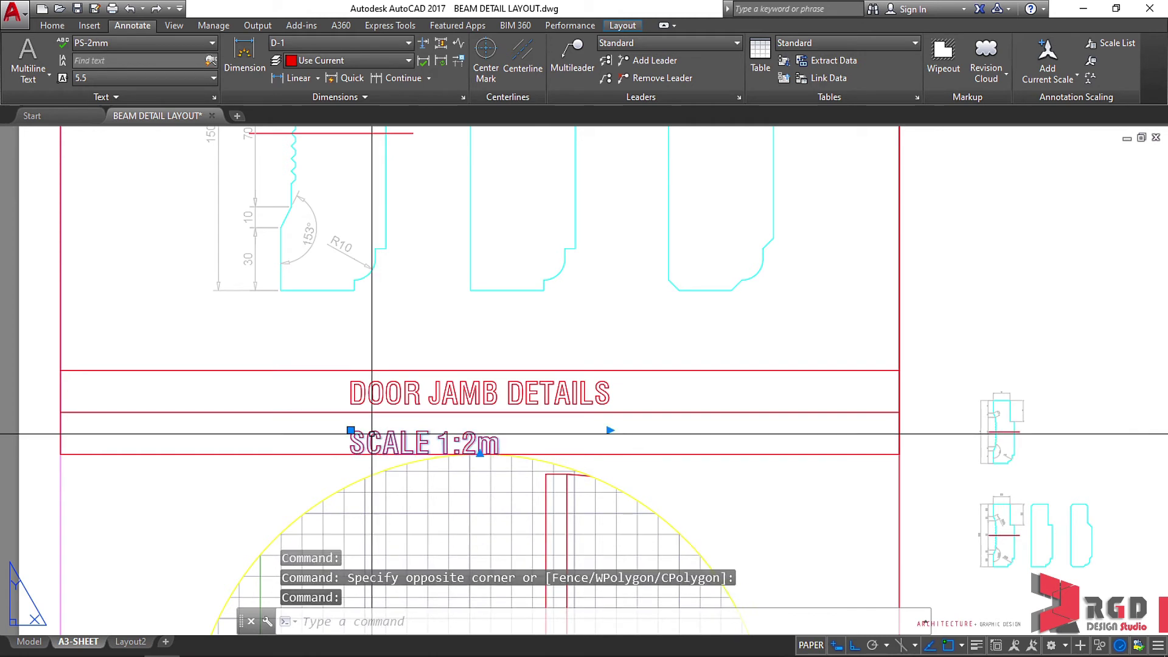
{"action": "left_click", "coordinate": [212, 43]}
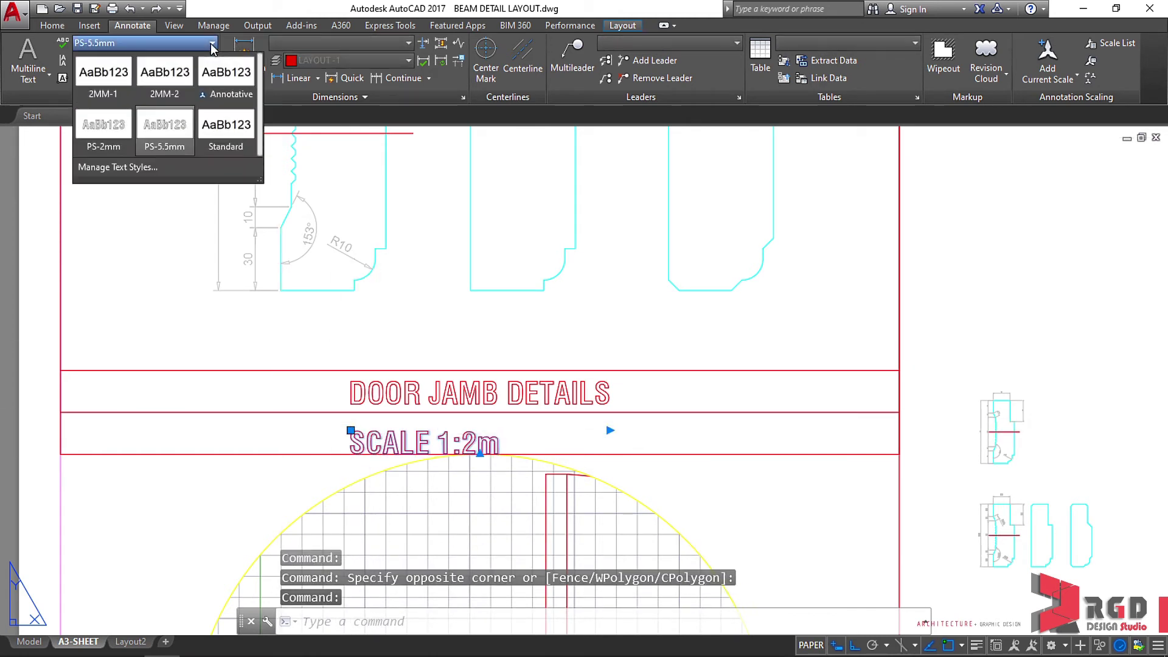
{"action": "left_click", "coordinate": [105, 137]}
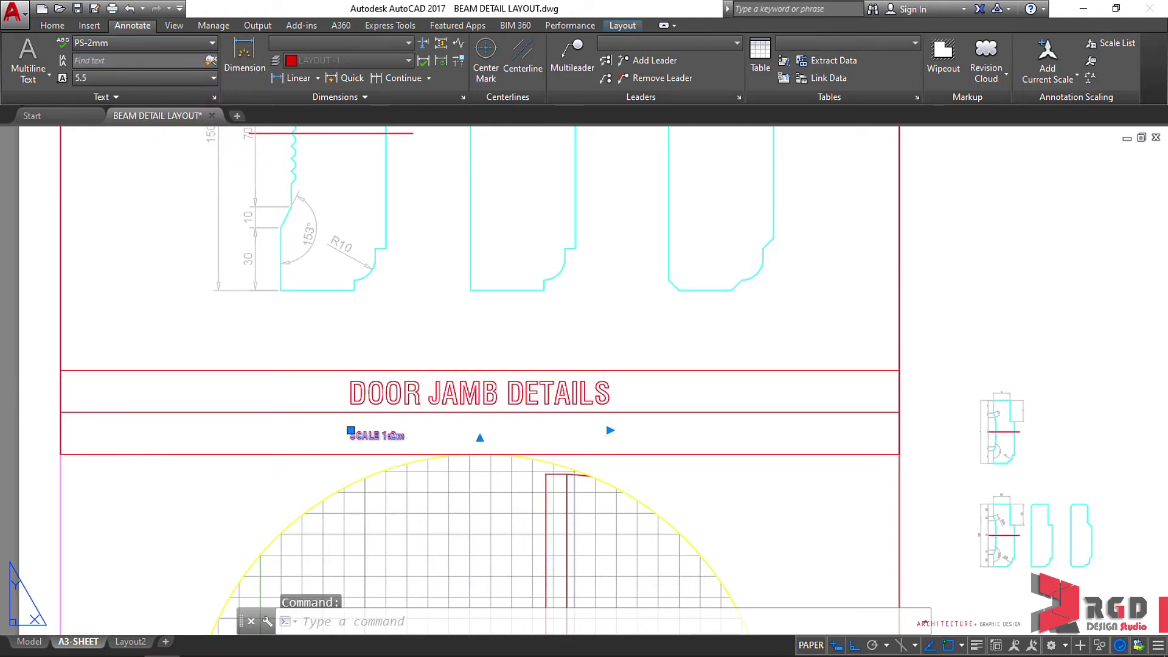
- Space SCALE and 1:2m apart in the scale text so they line up with both ends of the title
{"action": "double_click", "coordinate": [391, 436]}
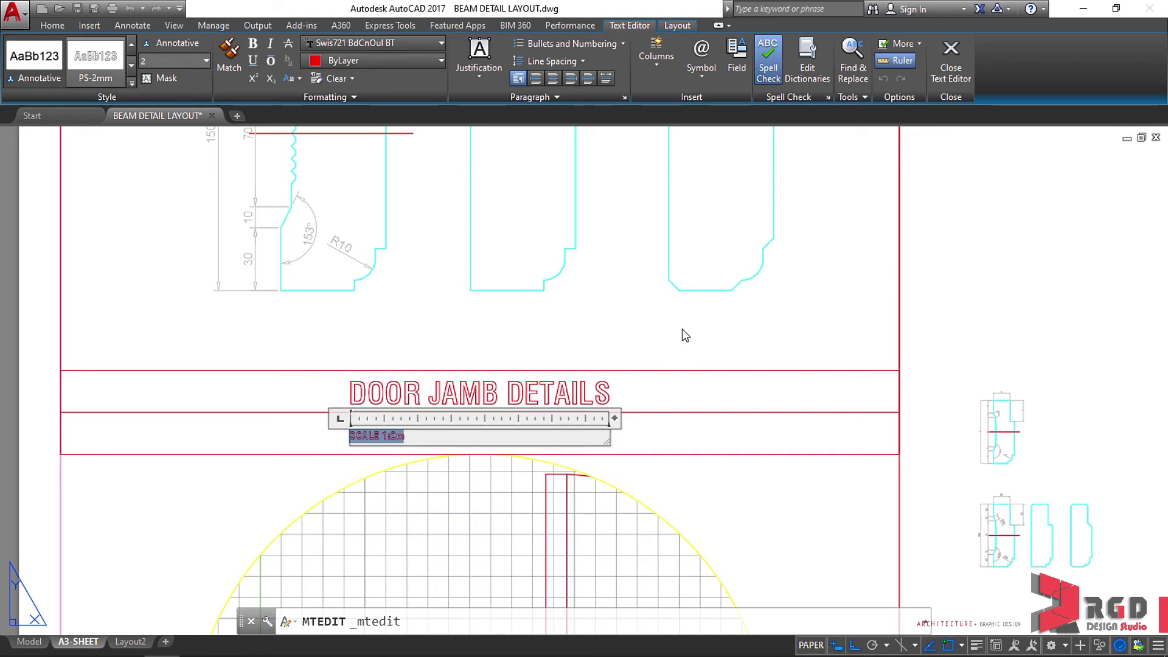
{"action": "left_click", "coordinate": [606, 78]}
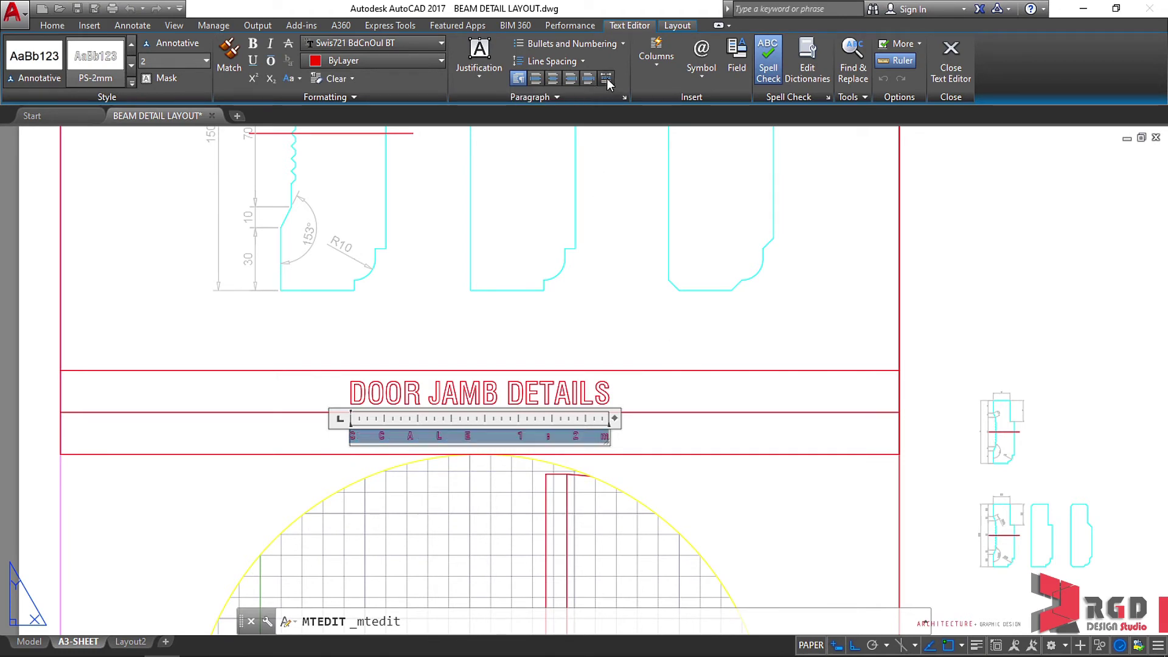
{"action": "key", "text": "ctrl+z"}
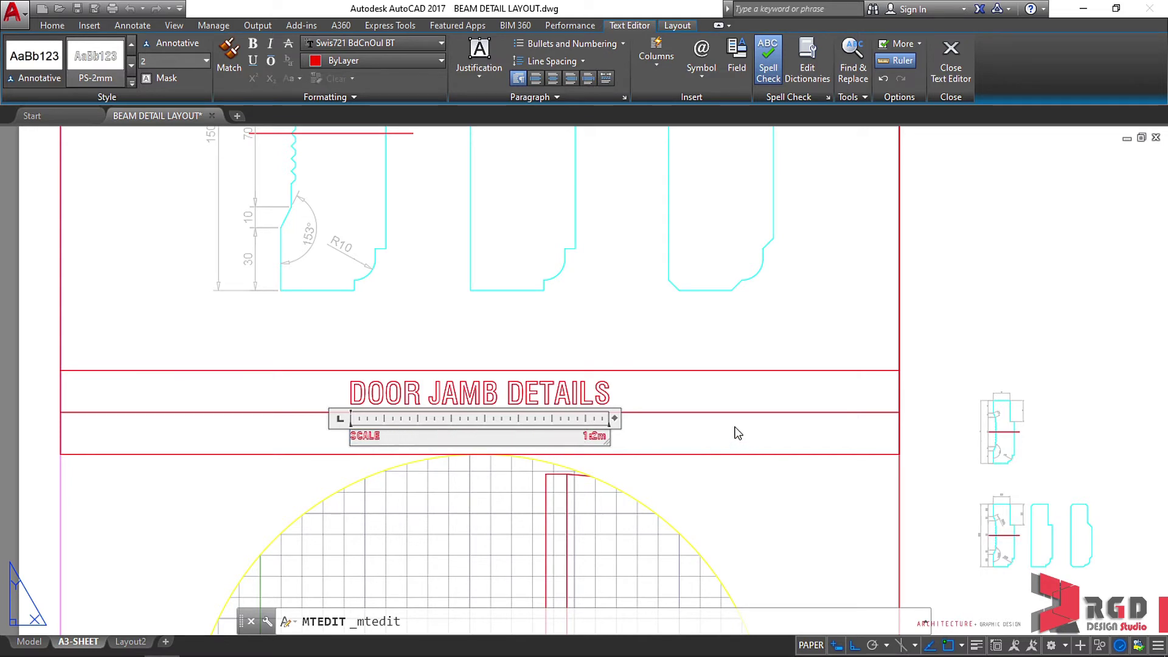
{"action": "left_click", "coordinate": [678, 332]}
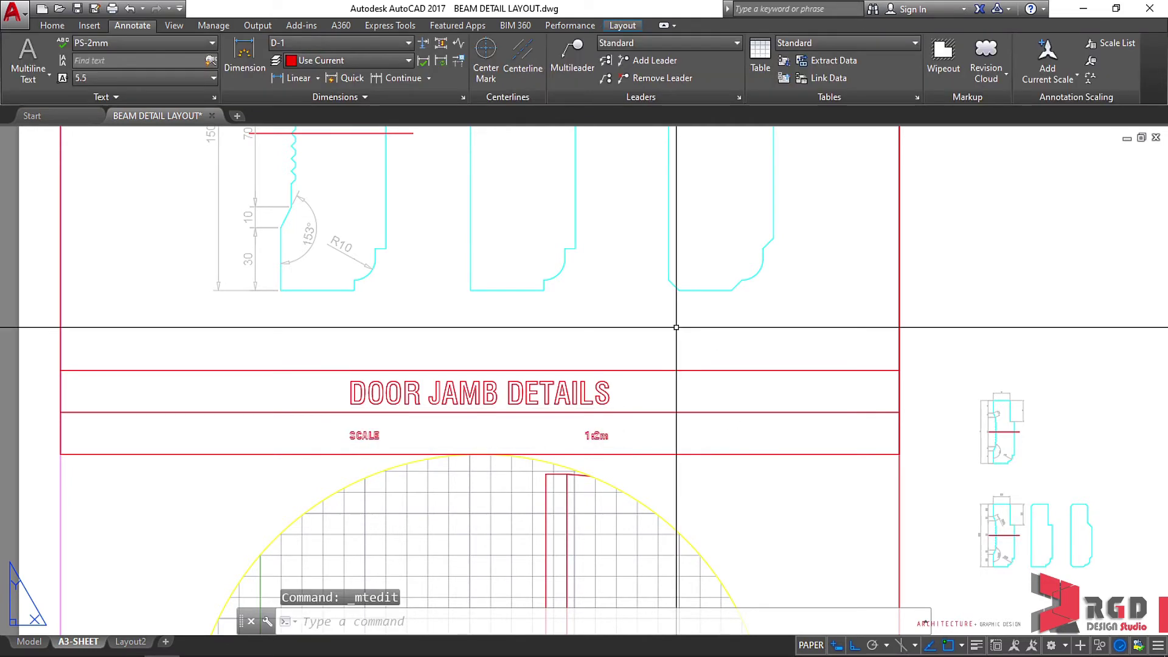
- Move the SCALE 1:2m text straight up so it sits just beneath the title box's dividing line
{"action": "scroll", "coordinate": [610, 441], "scroll_direction": "up", "scroll_amount": 2}
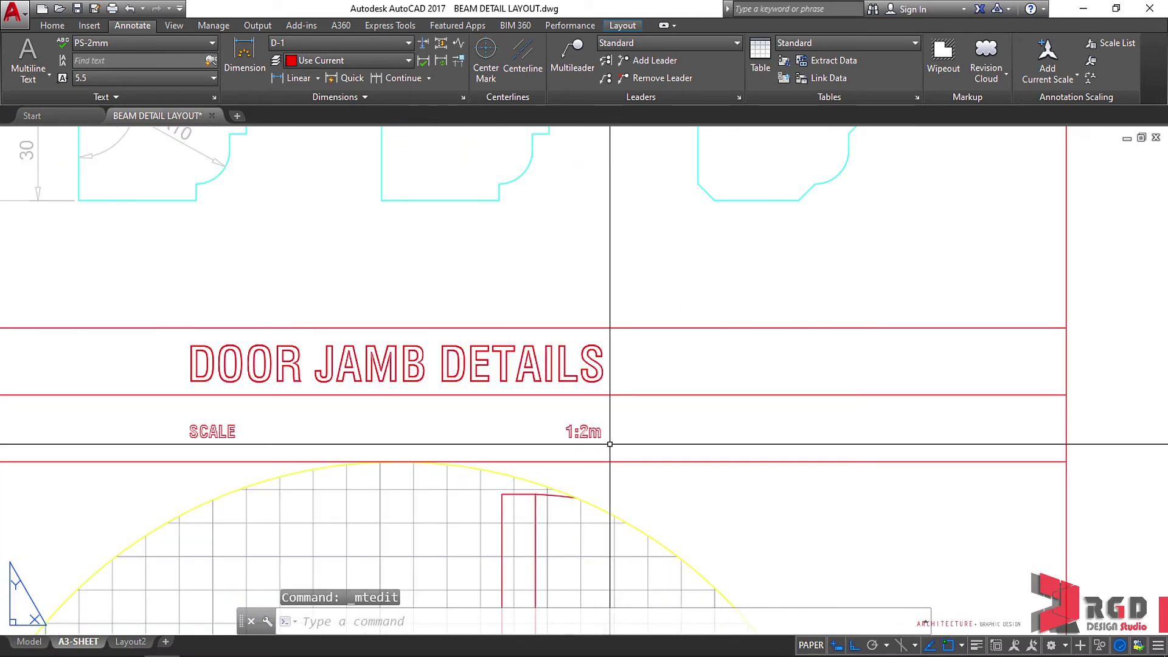
{"action": "left_click", "coordinate": [605, 442]}
{"action": "left_click", "coordinate": [320, 420]}
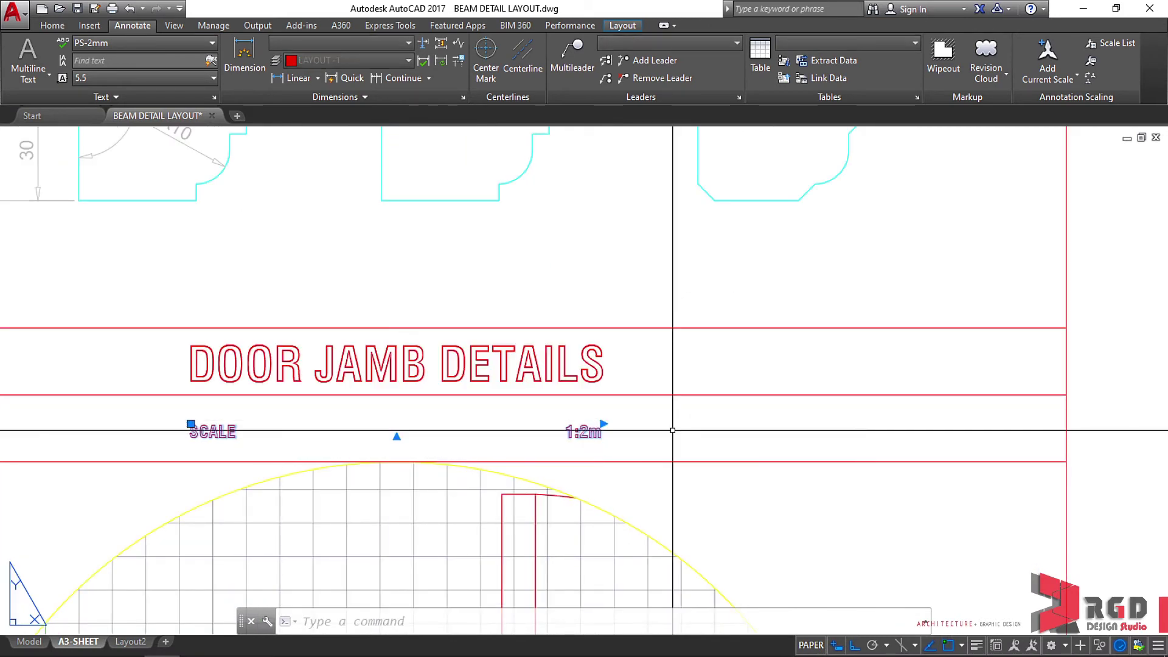
{"action": "type", "text": "m"}
{"action": "key", "text": "Return"}
{"action": "left_click", "coordinate": [671, 434]}
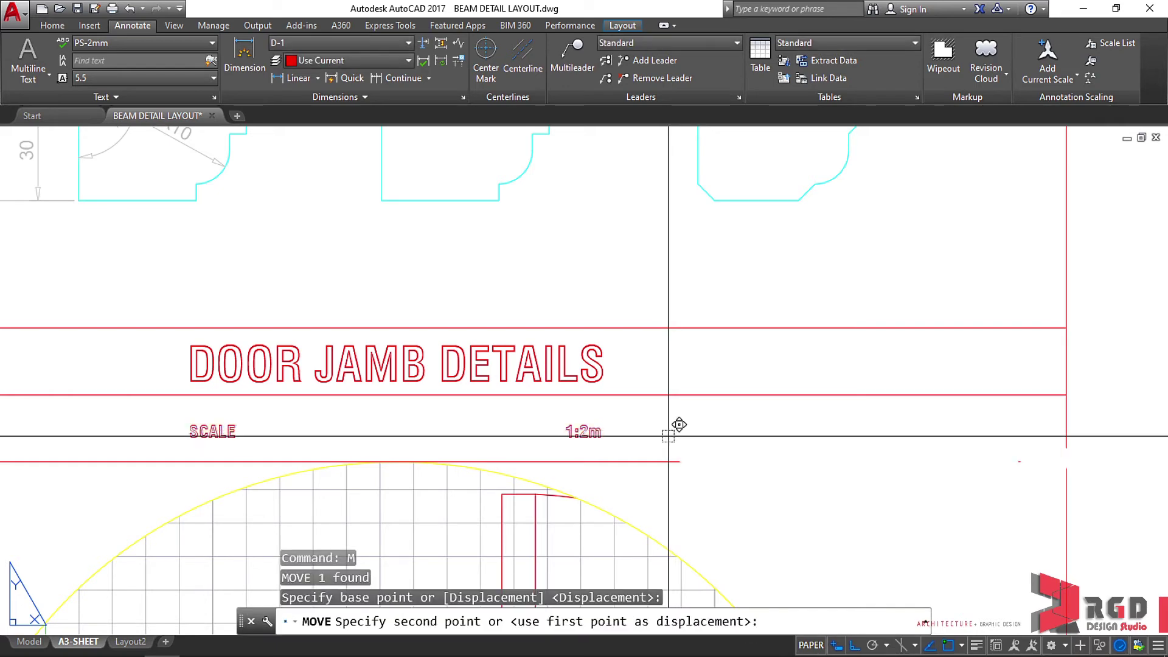
{"action": "left_click", "coordinate": [671, 417]}
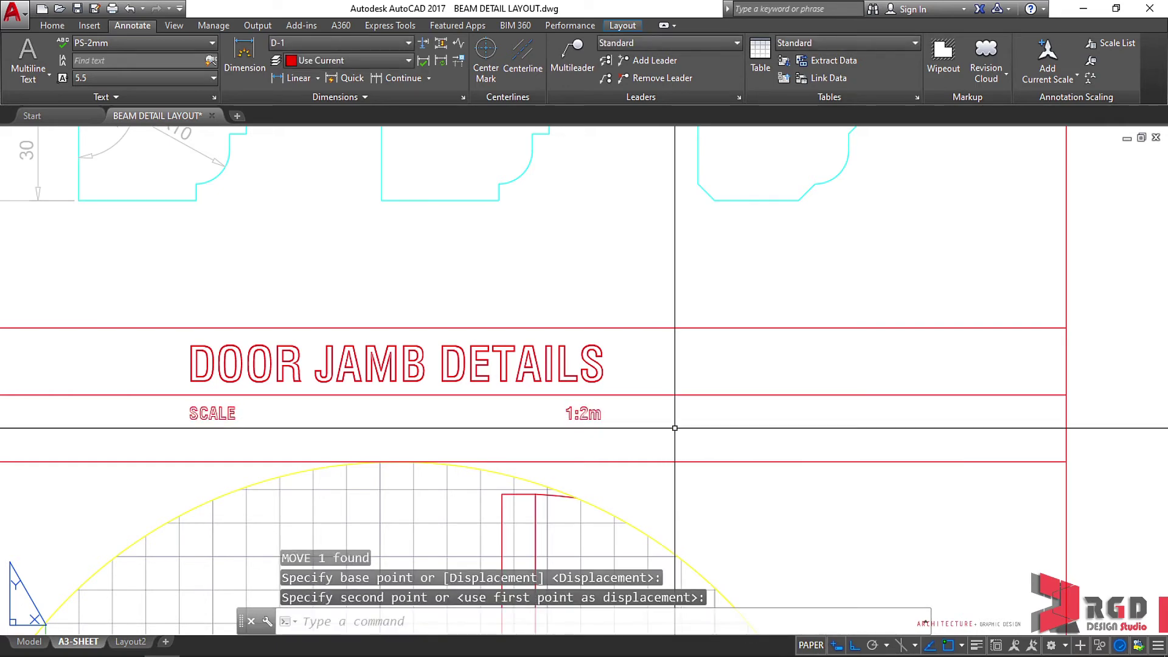
- Add a space before the m to make the scale read 1:2 m, and widen the text frame to keep it on one line
{"action": "double_click", "coordinate": [595, 424]}
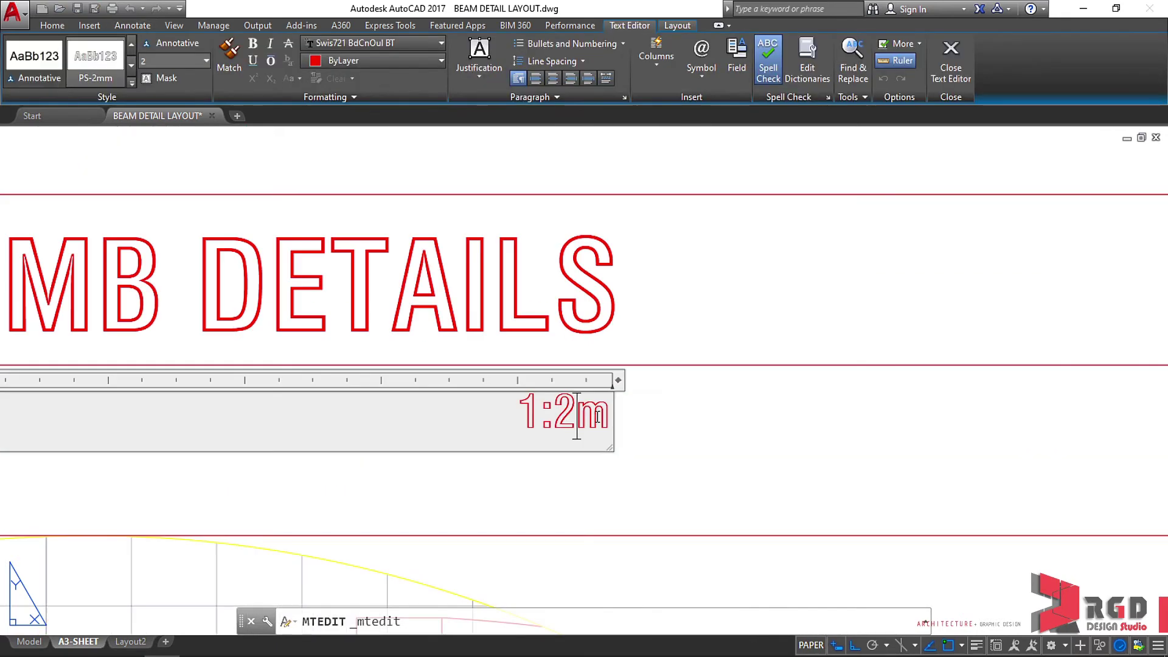
{"action": "left_click", "coordinate": [508, 475]}
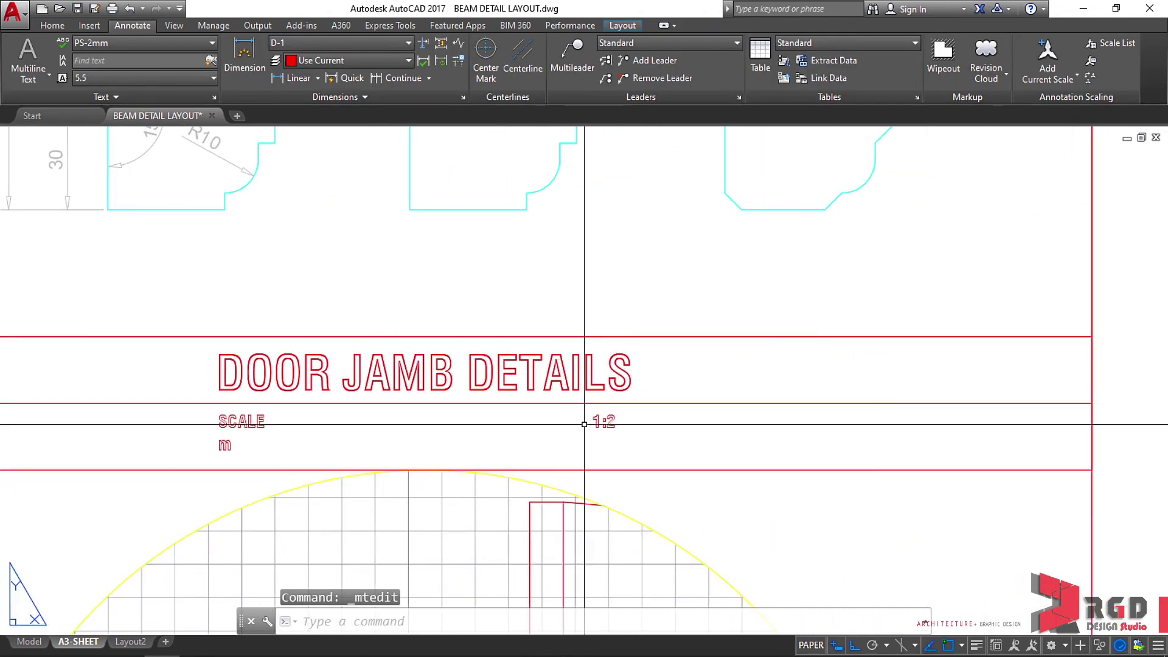
{"action": "left_click", "coordinate": [630, 414]}
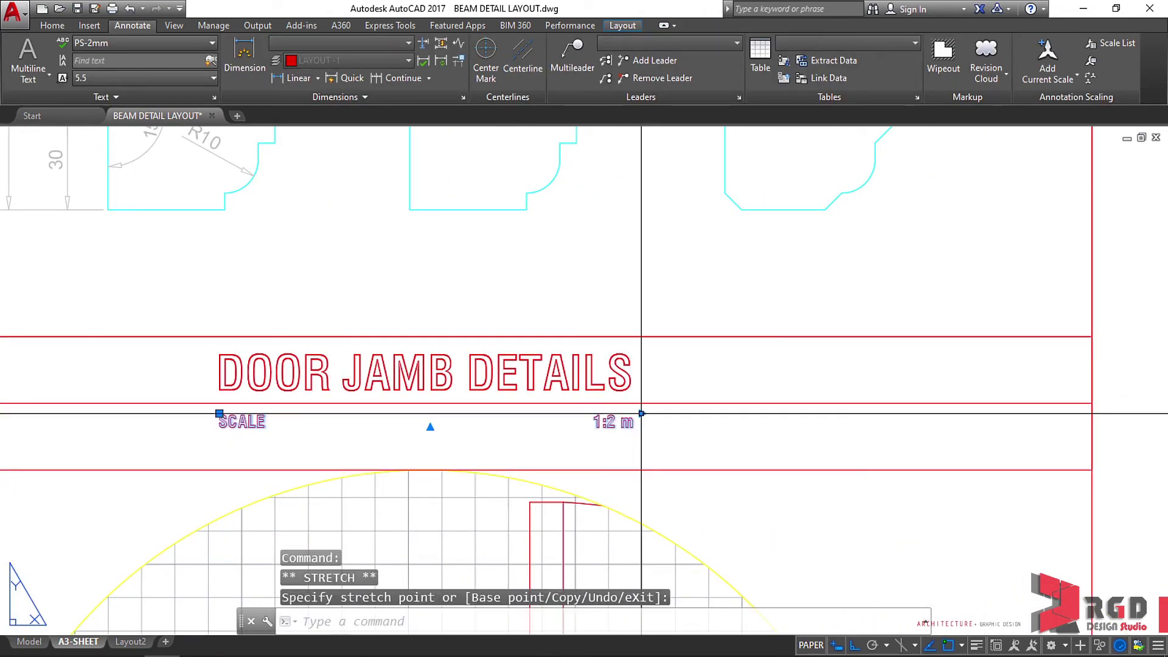
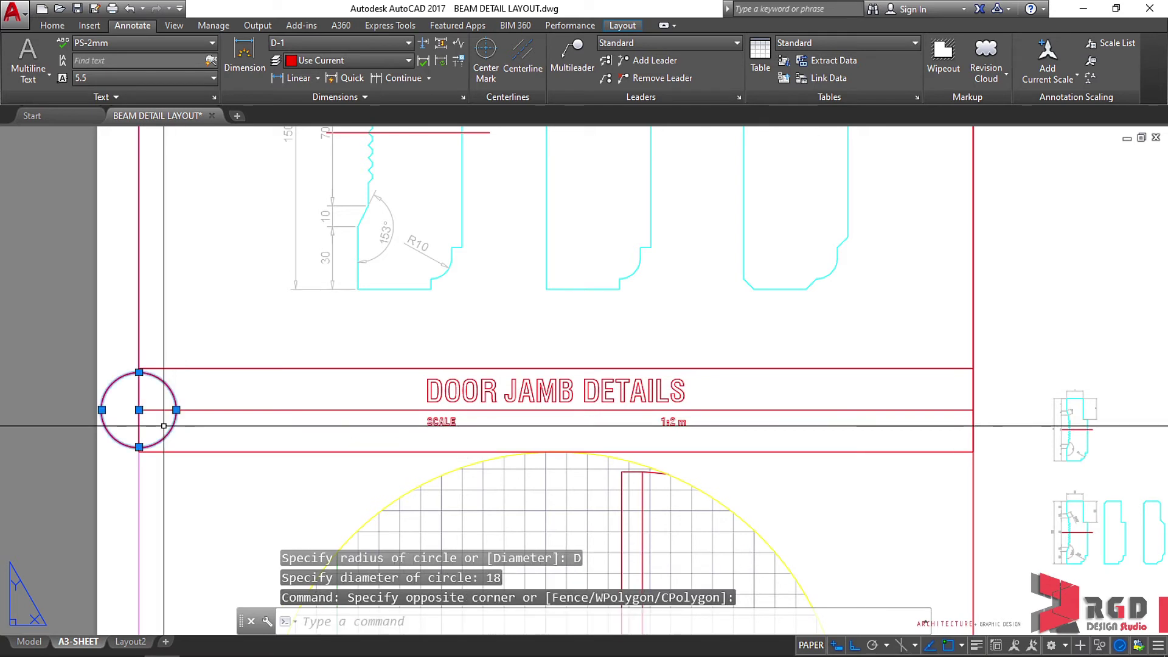
- Move the 18 mm circle horizontally along the dividing line from the sheet border to just before the DOOR JAMB DETAILS title
{"action": "type", "text": "m"}
{"action": "key", "text": "Return"}
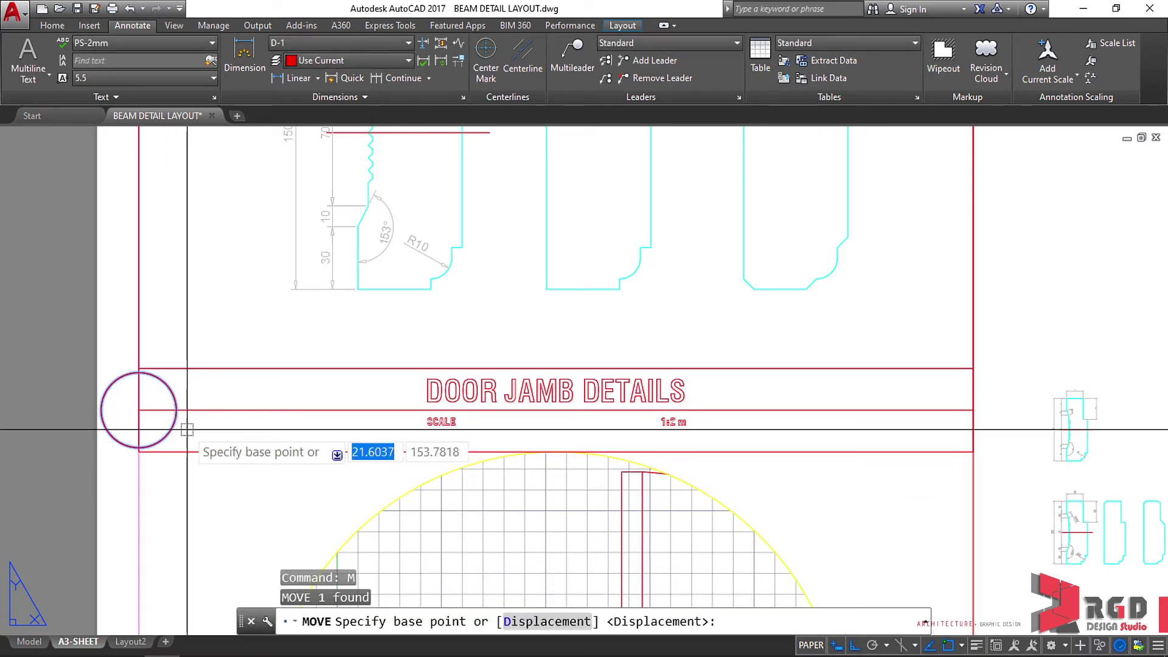
{"action": "left_click", "coordinate": [139, 410]}
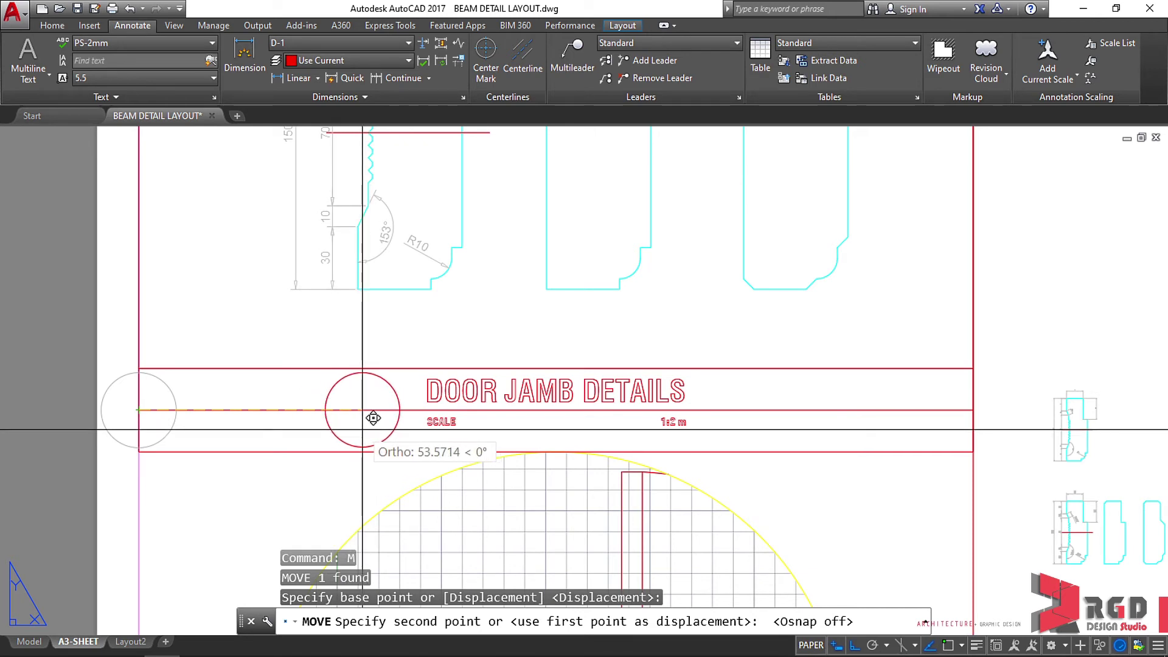
{"action": "left_click", "coordinate": [363, 430]}
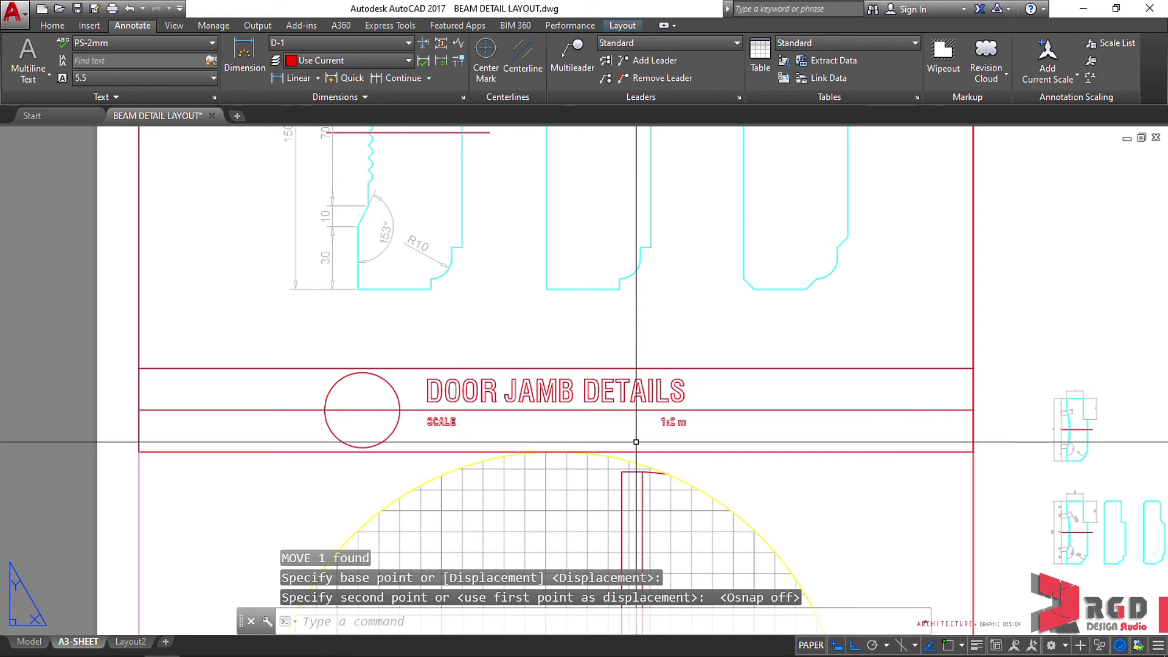
- Shorten the dividing line at both ends so it extends only slightly beyond the circle and the title text
{"action": "left_click", "coordinate": [802, 424]}
{"action": "left_click", "coordinate": [783, 396]}
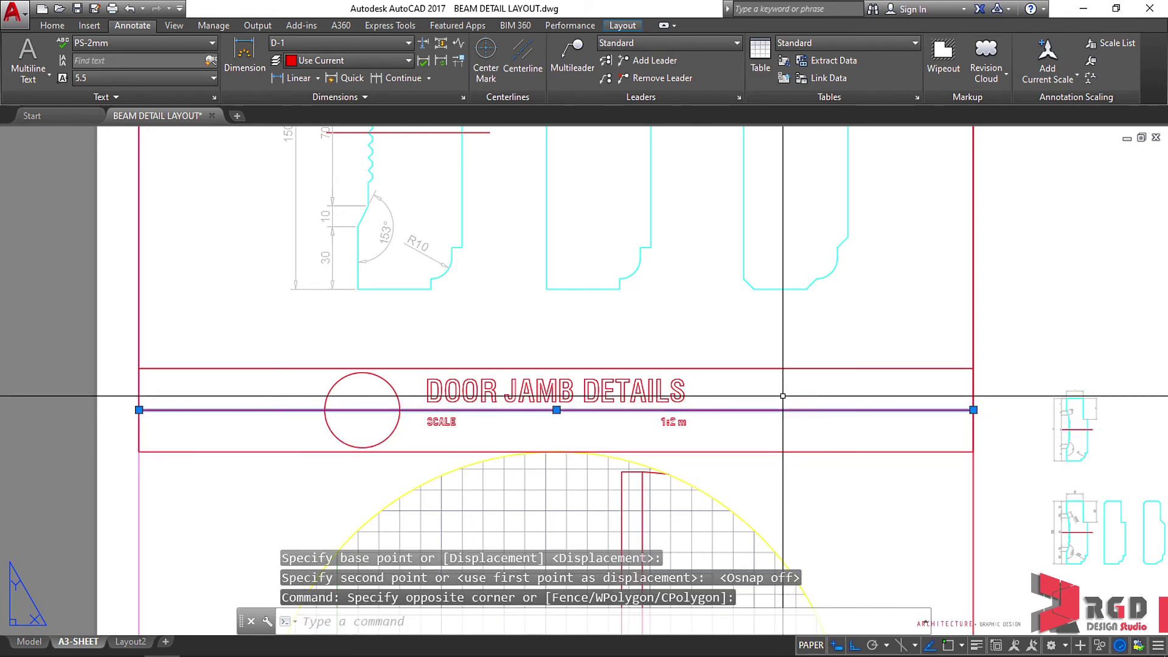
{"action": "left_click", "coordinate": [139, 410]}
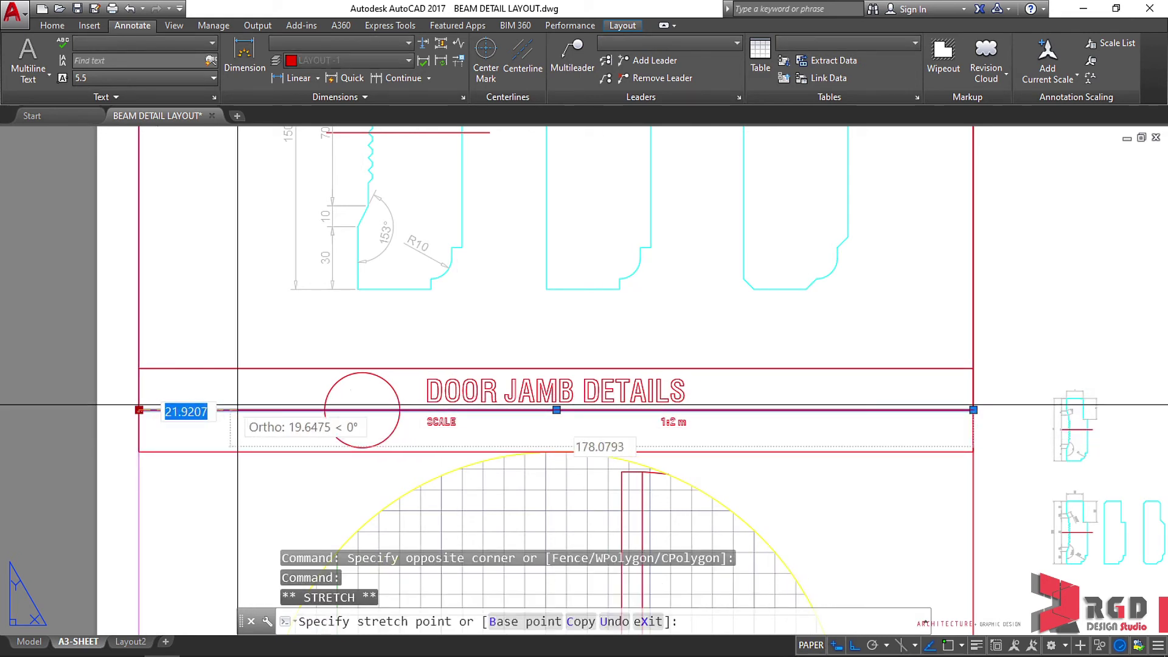
{"action": "left_click", "coordinate": [284, 410]}
{"action": "left_click", "coordinate": [973, 409]}
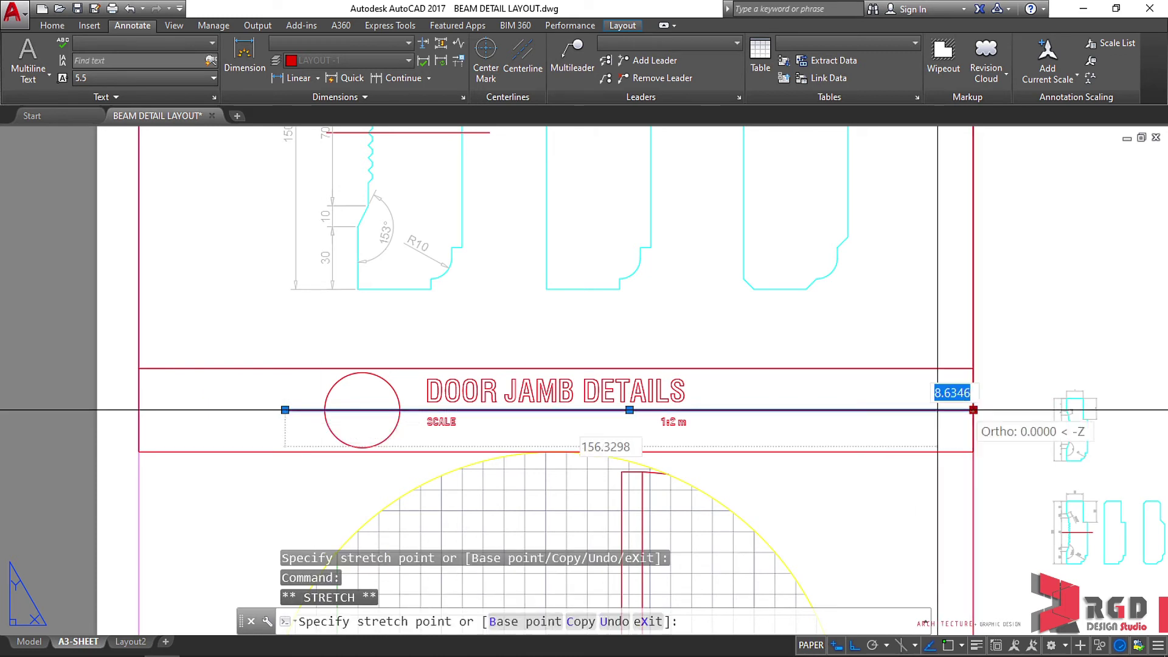
{"action": "left_click", "coordinate": [731, 410]}
{"action": "key", "text": "Escape"}
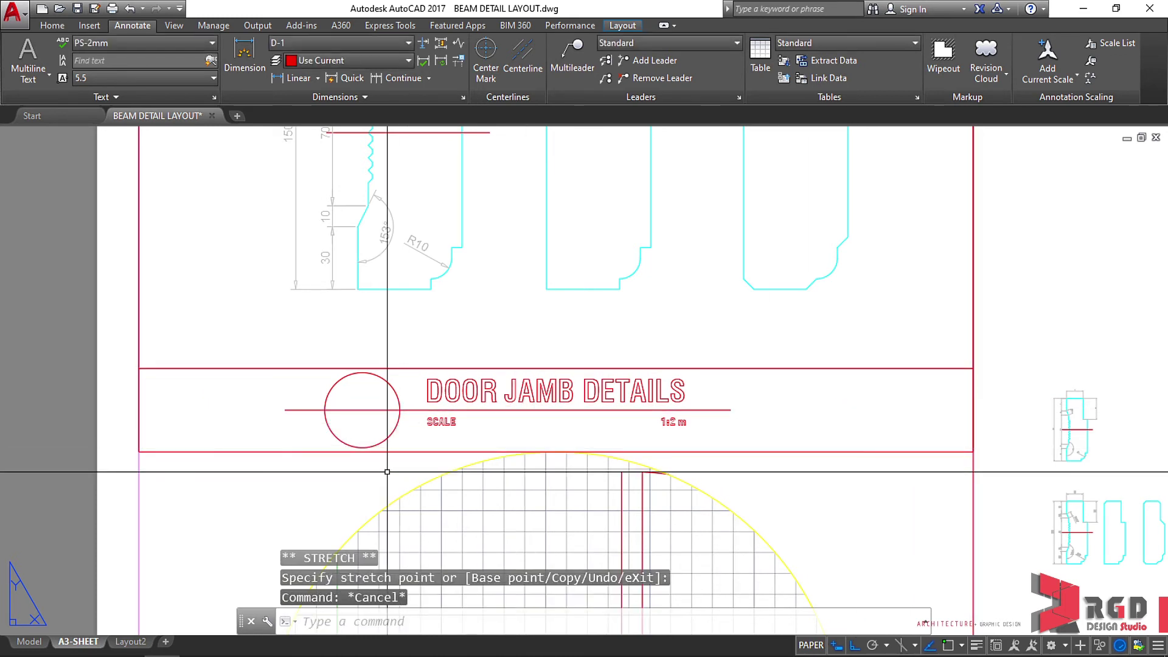
- Assign the circle beside the title to the LAYOUT -2 layer
{"action": "left_click", "coordinate": [392, 430]}
{"action": "left_click", "coordinate": [380, 420]}
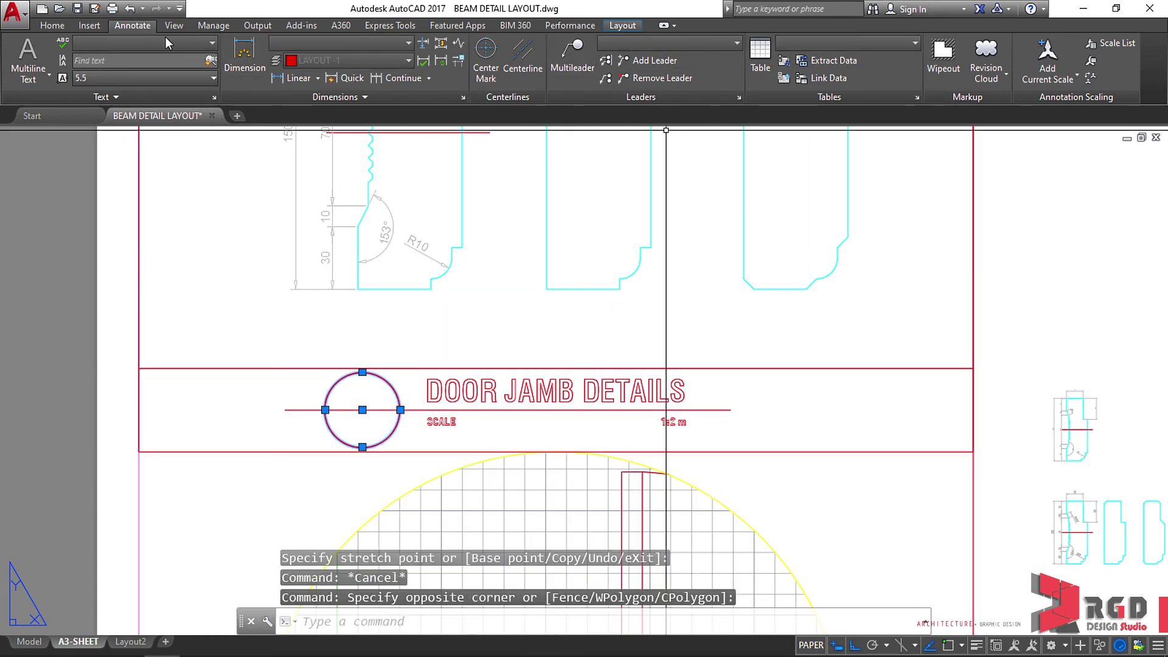
{"action": "left_click", "coordinate": [51, 25]}
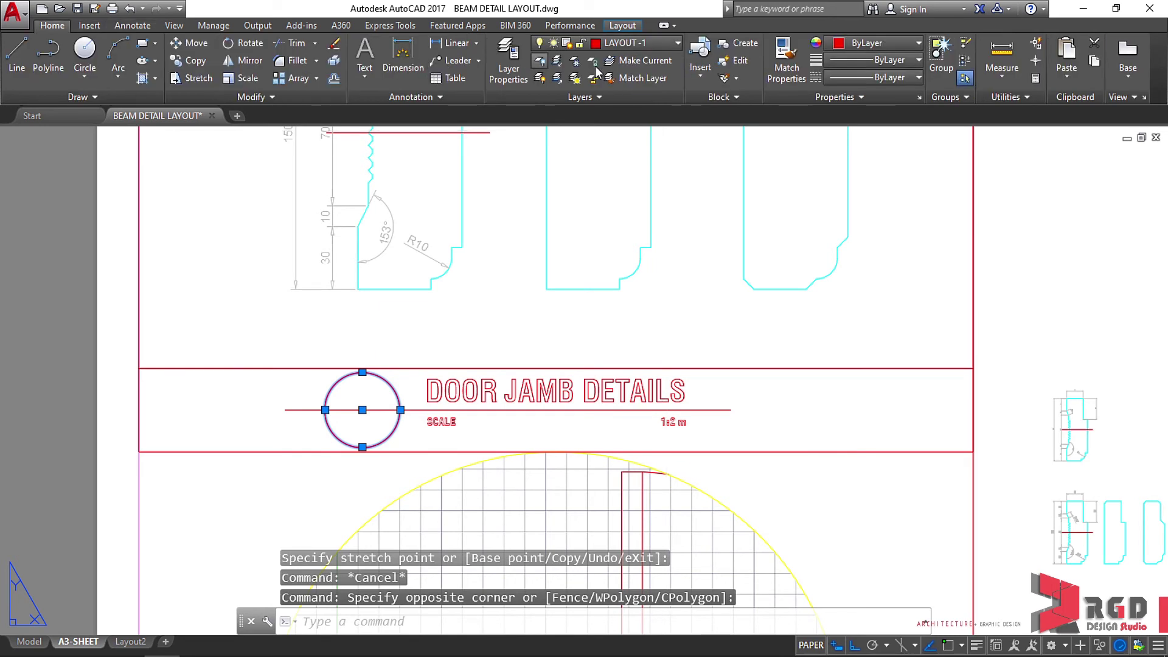
{"action": "left_click", "coordinate": [663, 44]}
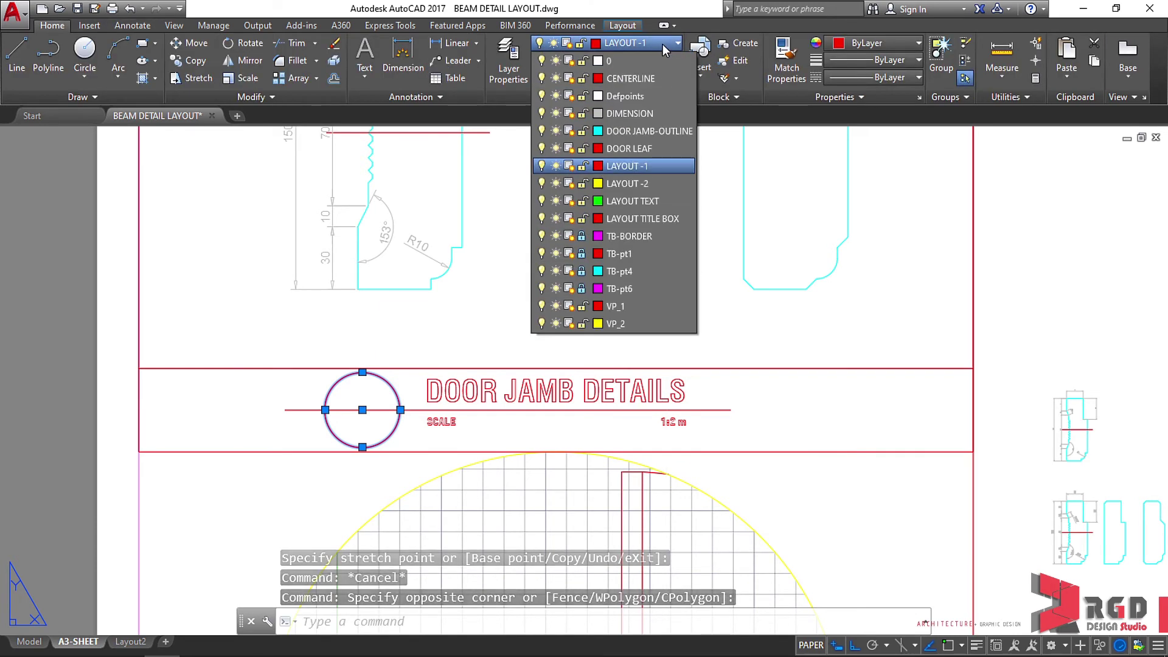
{"action": "left_click", "coordinate": [628, 180]}
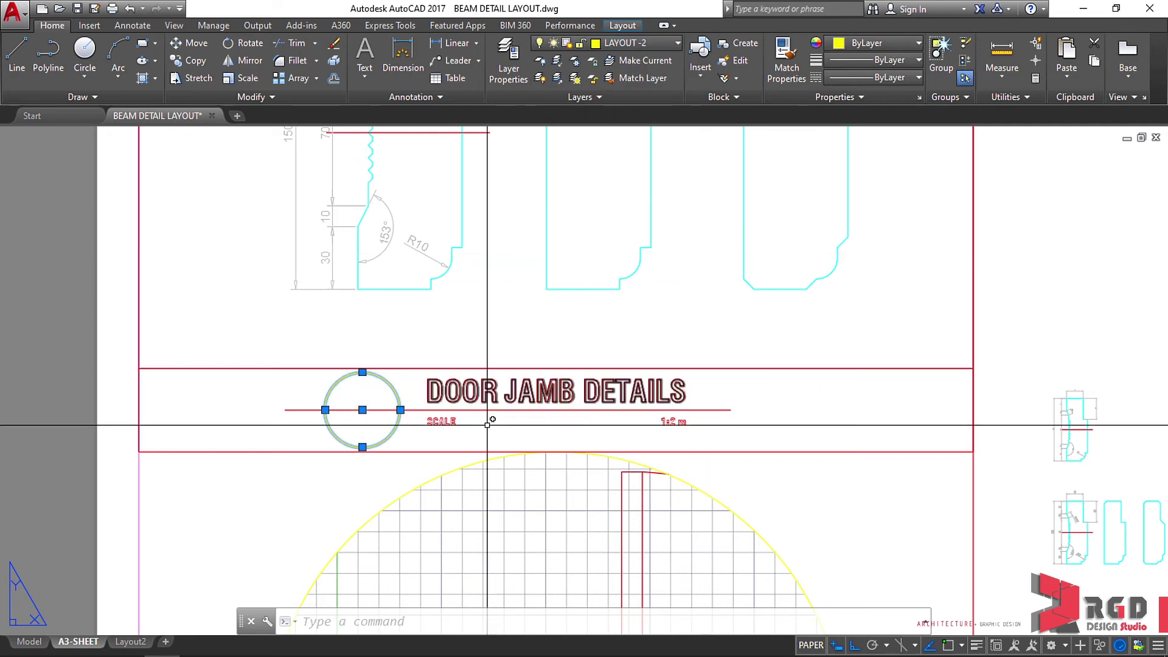
{"action": "key", "text": "Escape"}
- Draw a vertical line from the circle's lower quadrant up to the dividing line, splitting its lower half
{"action": "scroll", "coordinate": [362, 447], "scroll_direction": "up", "scroll_amount": 4}
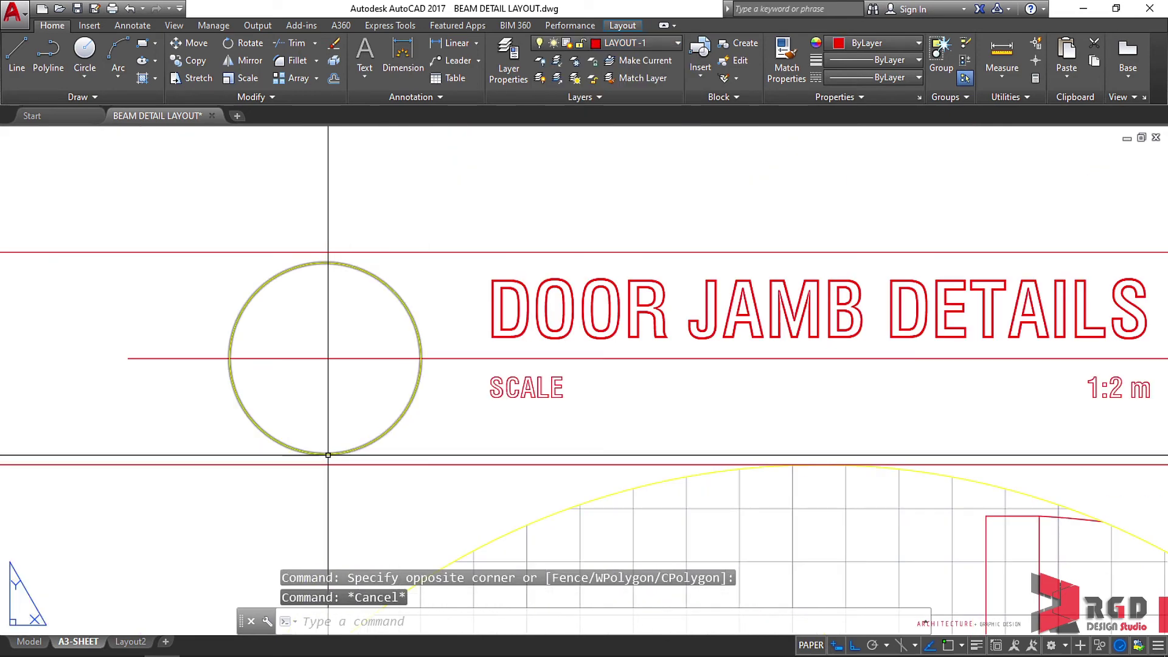
{"action": "type", "text": "l"}
{"action": "key", "text": "Return"}
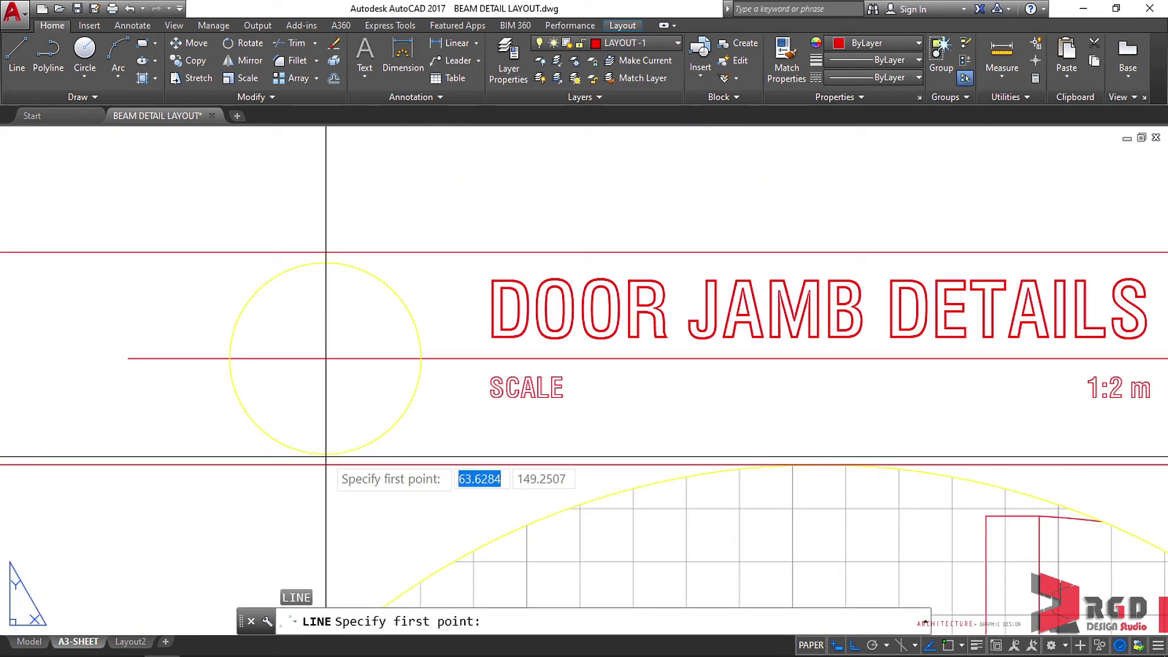
{"action": "key", "text": "F3"}
{"action": "right_click", "coordinate": [326, 457], "text": "shift"}
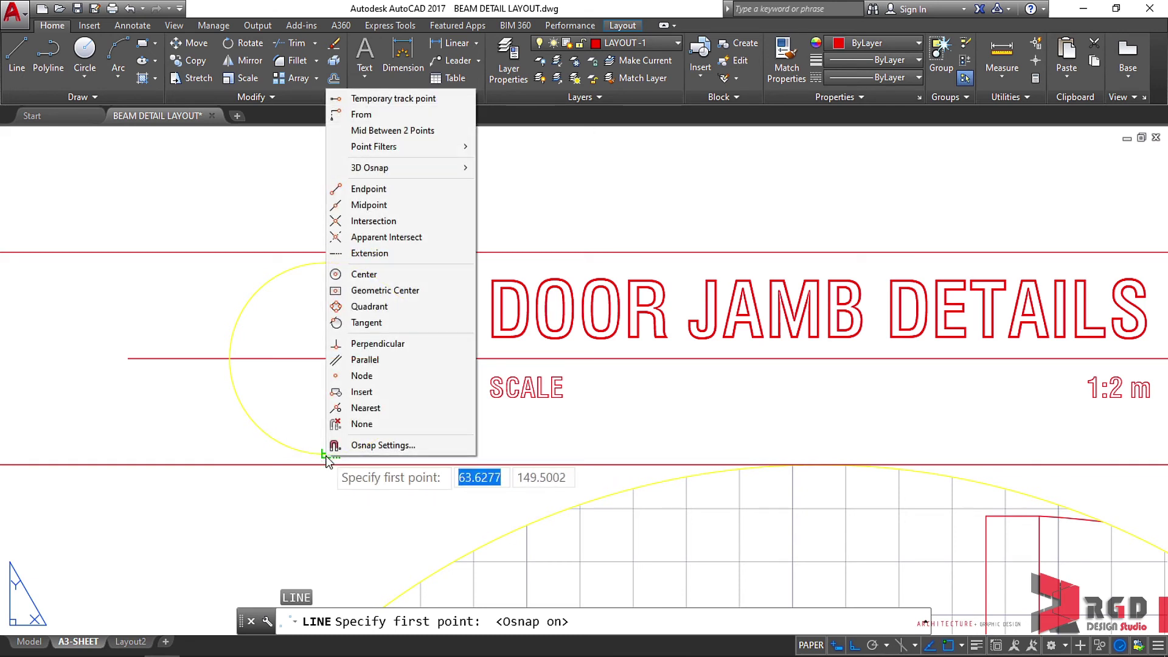
{"action": "left_click", "coordinate": [368, 306]}
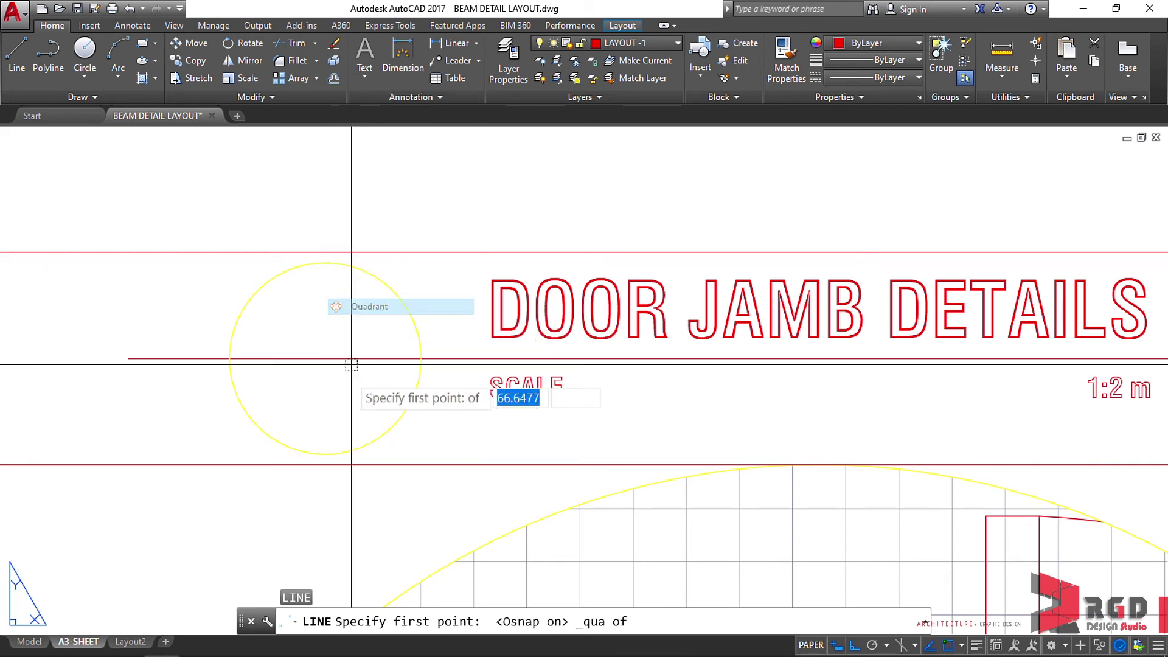
{"action": "left_click", "coordinate": [325, 454]}
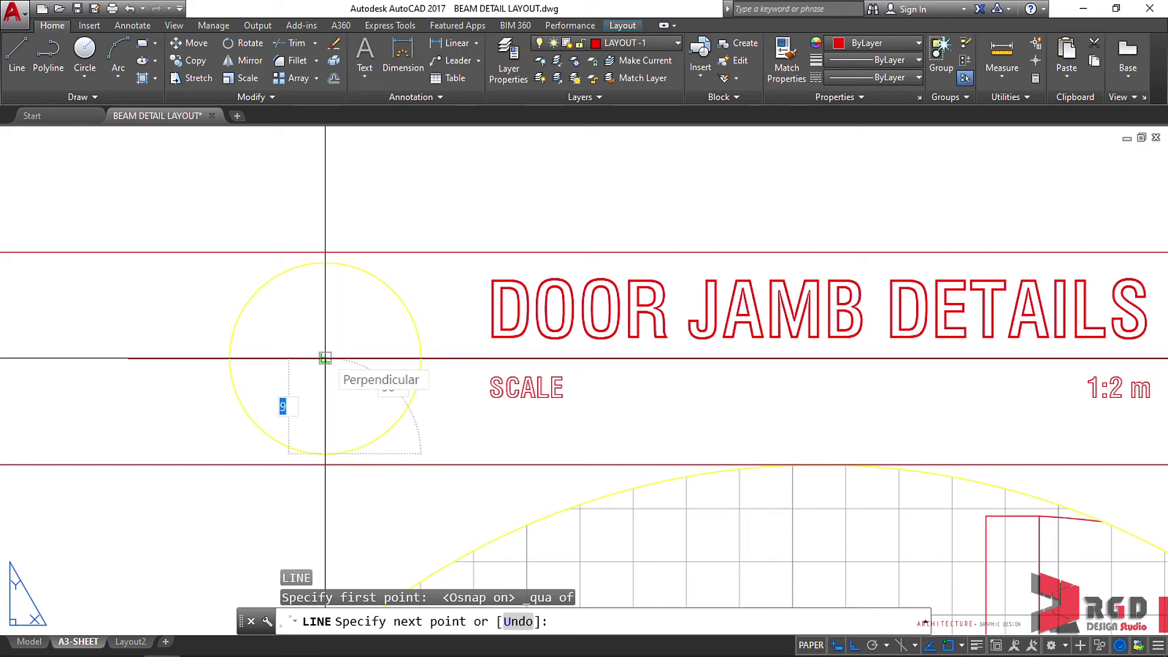
{"action": "left_click", "coordinate": [325, 359]}
{"action": "key", "text": "Escape"}
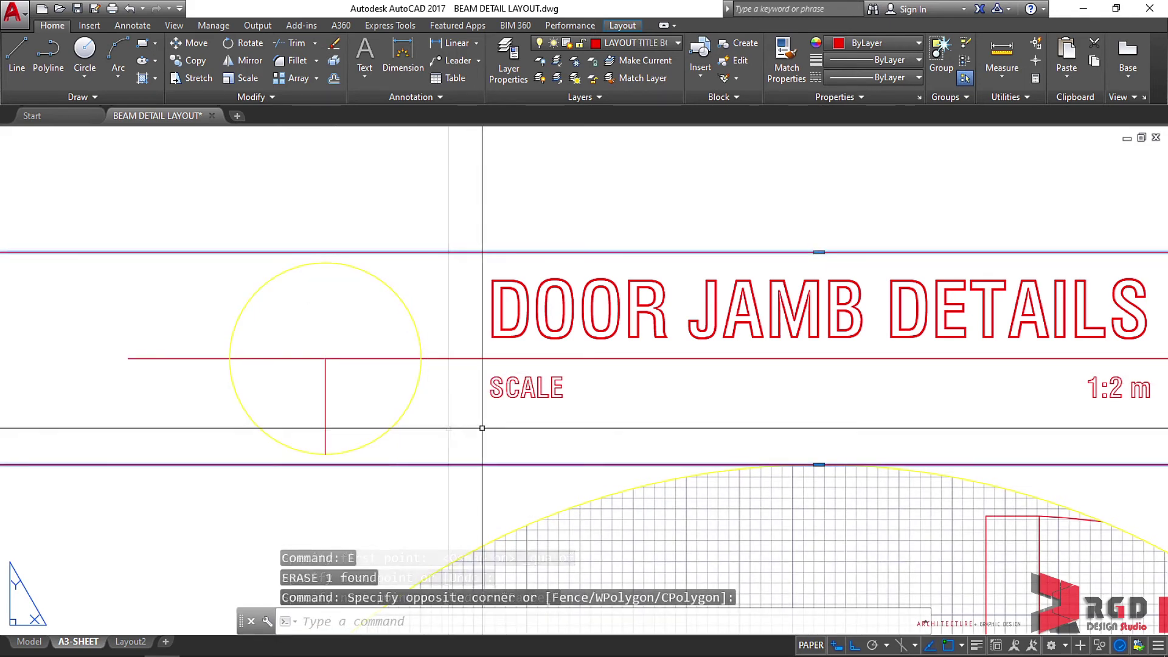
- Offset the title box rectangle outward by 2
{"action": "scroll", "coordinate": [448, 427], "scroll_direction": "down", "scroll_amount": 6}
{"action": "type", "text": "O"}
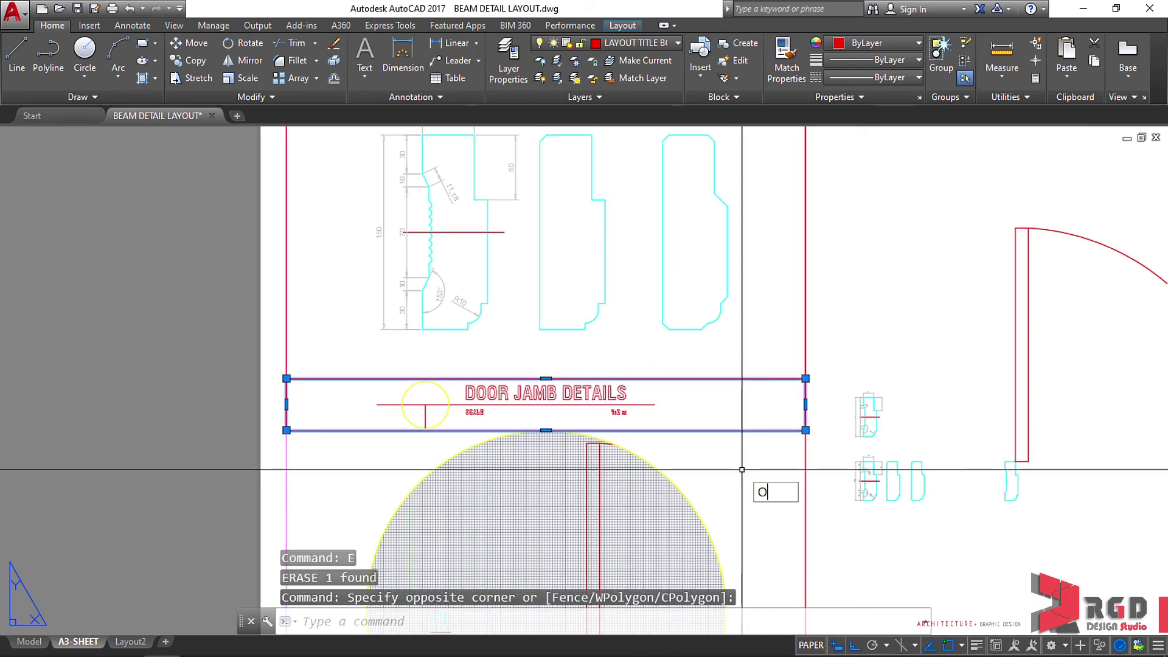
{"action": "key", "text": "Return"}
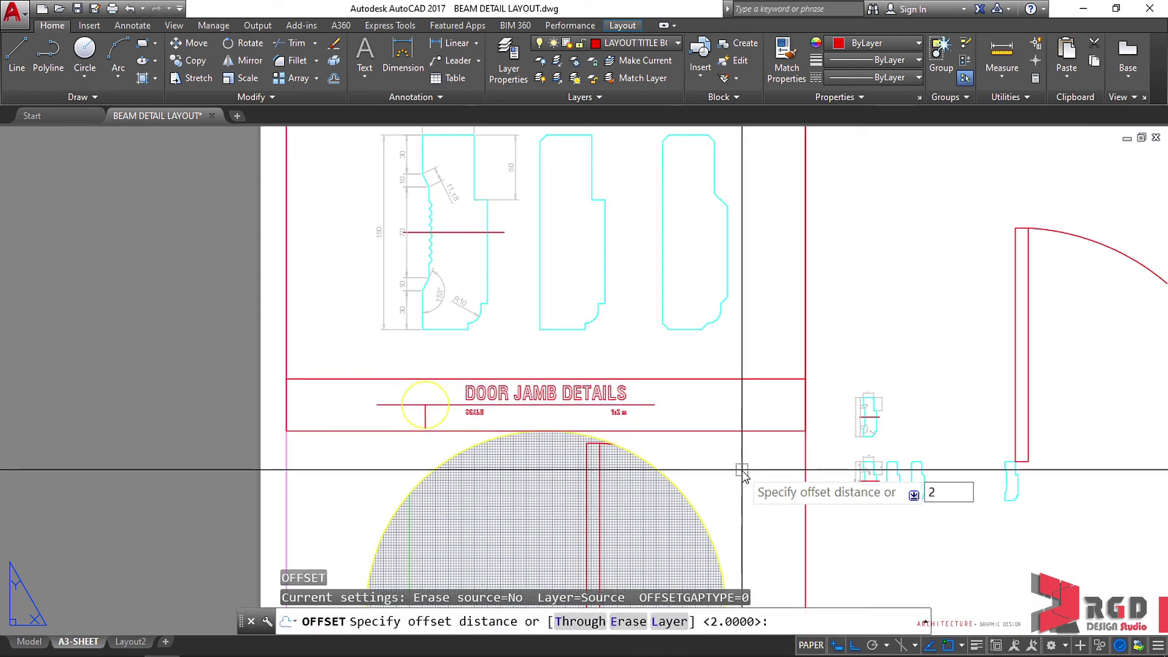
{"action": "type", "text": "2"}
{"action": "key", "text": "Return"}
{"action": "left_click", "coordinate": [742, 431]}
{"action": "left_click", "coordinate": [700, 470]}
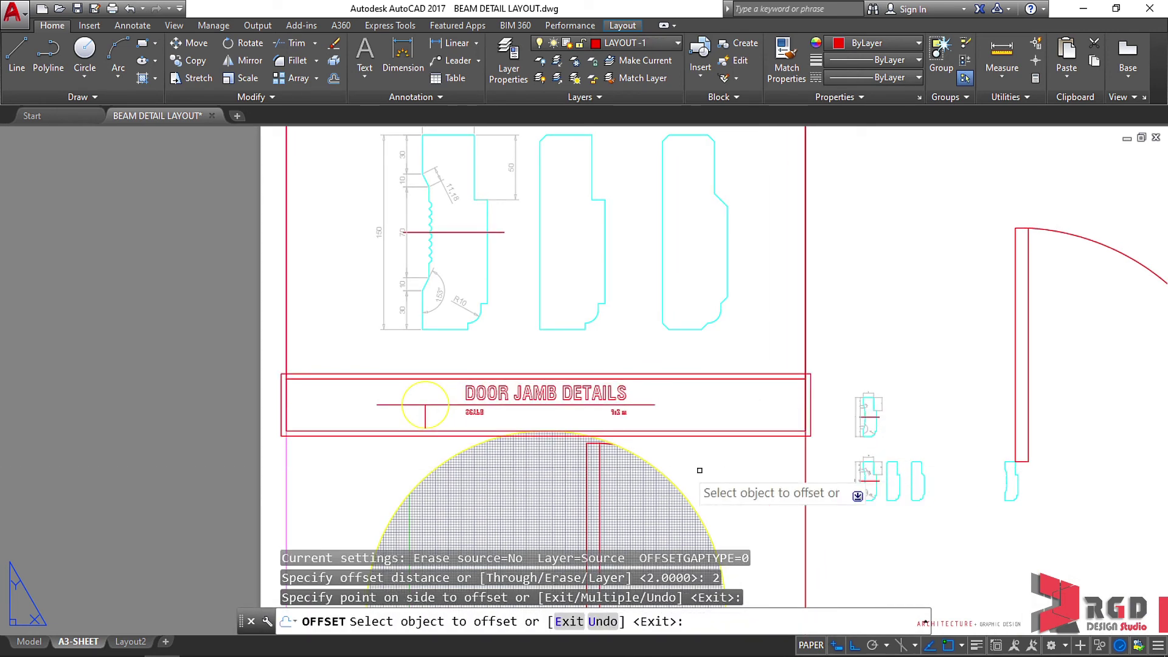
{"action": "key", "text": "Escape"}
- Stretch the lower and upper edges of the original title box out to the edges of the offset rectangle
{"action": "scroll", "coordinate": [479, 423], "scroll_direction": "up", "scroll_amount": 2}
{"action": "left_click", "coordinate": [459, 431]}
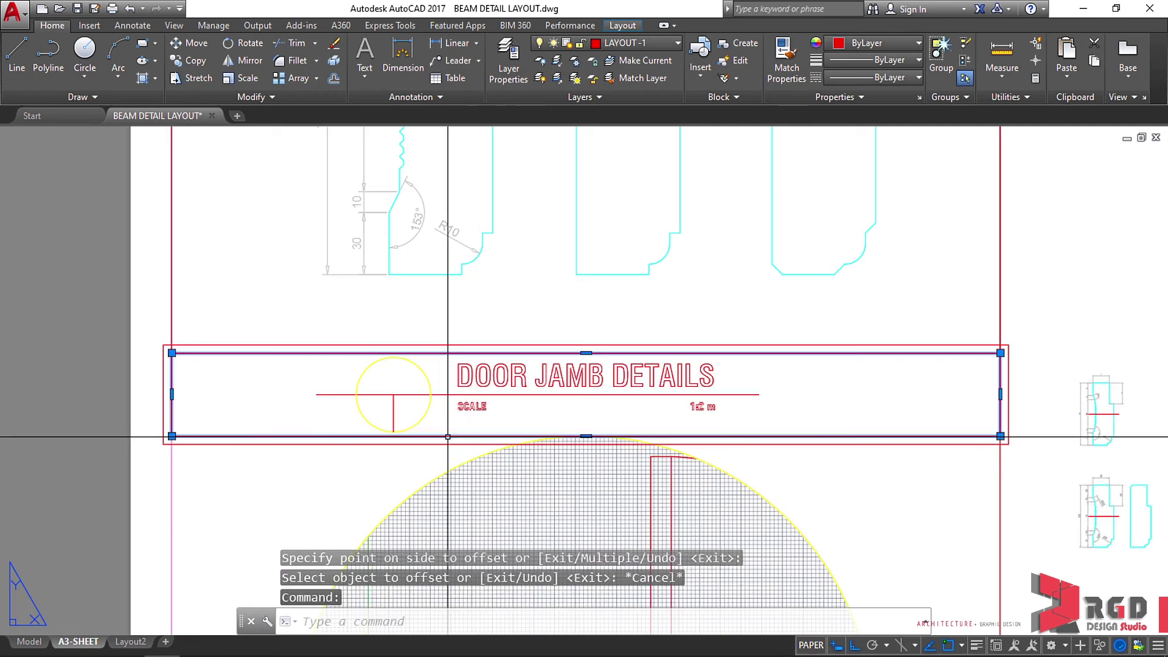
{"action": "scroll", "coordinate": [572, 440], "scroll_direction": "up", "scroll_amount": 4}
{"action": "left_click", "coordinate": [586, 436]}
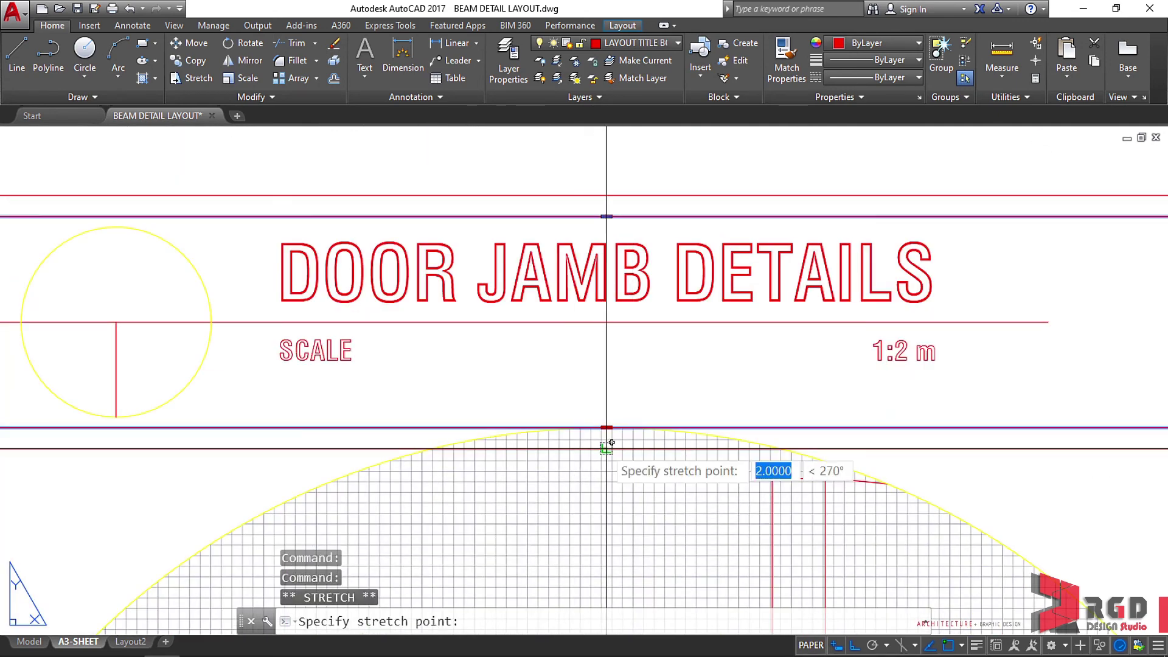
{"action": "left_click", "coordinate": [606, 448]}
{"action": "left_click", "coordinate": [606, 216]}
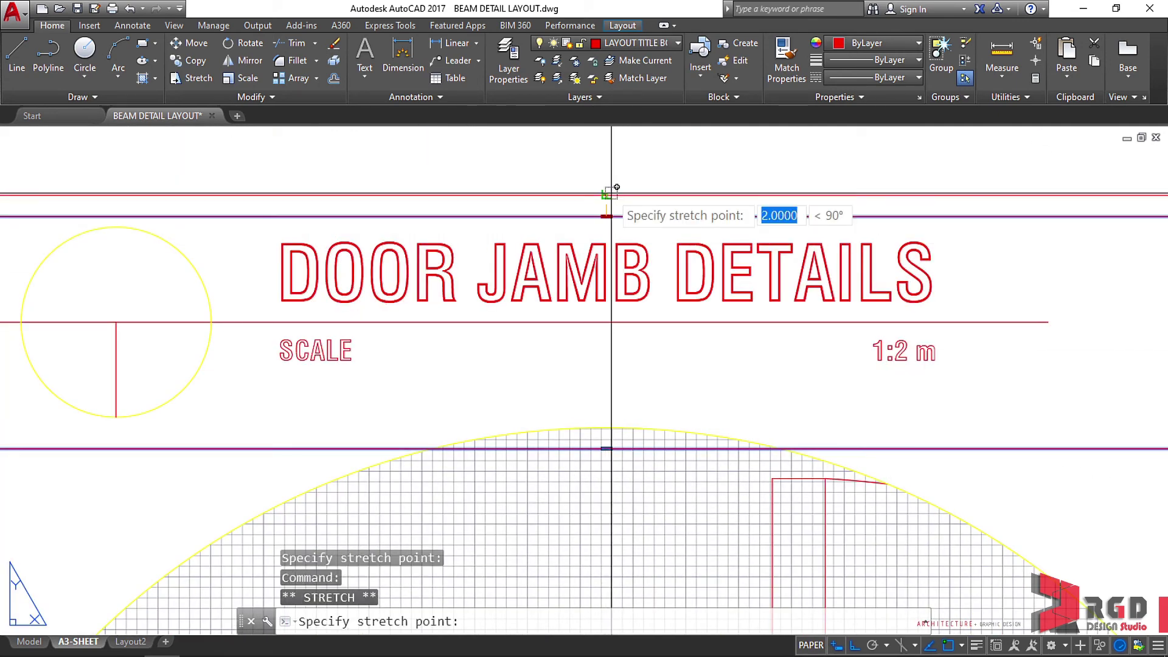
{"action": "key", "text": "Escape"}
{"action": "scroll", "coordinate": [584, 256], "scroll_direction": "down", "scroll_amount": 5}
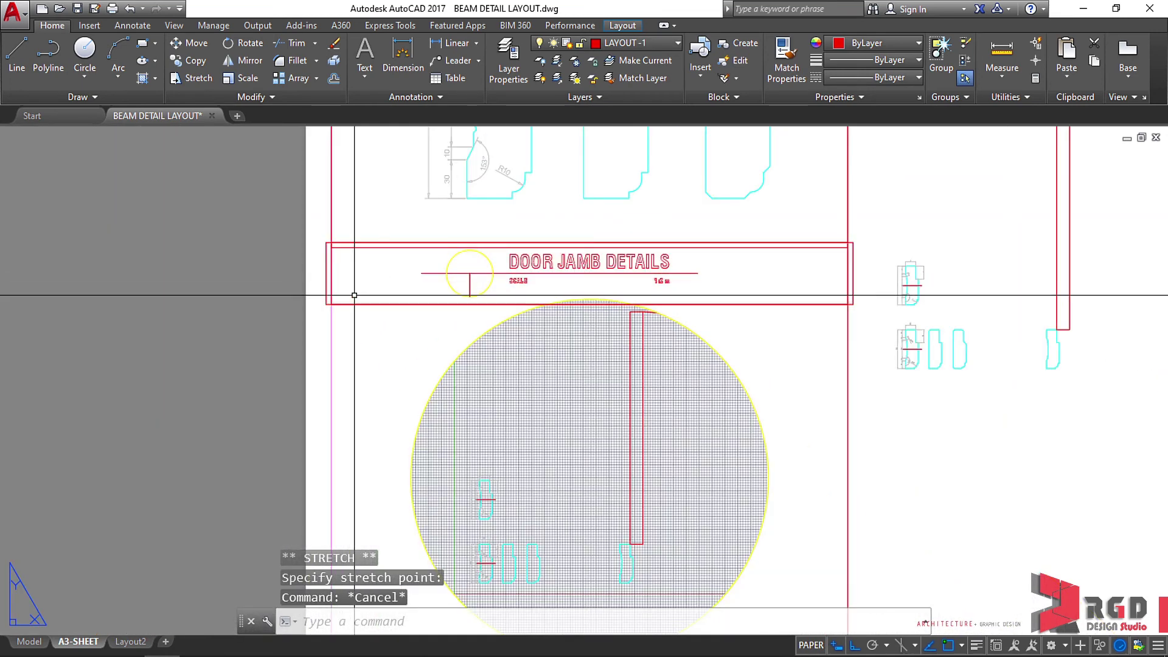
- Erase the offset rectangle around the title box
{"action": "left_click", "coordinate": [362, 304]}
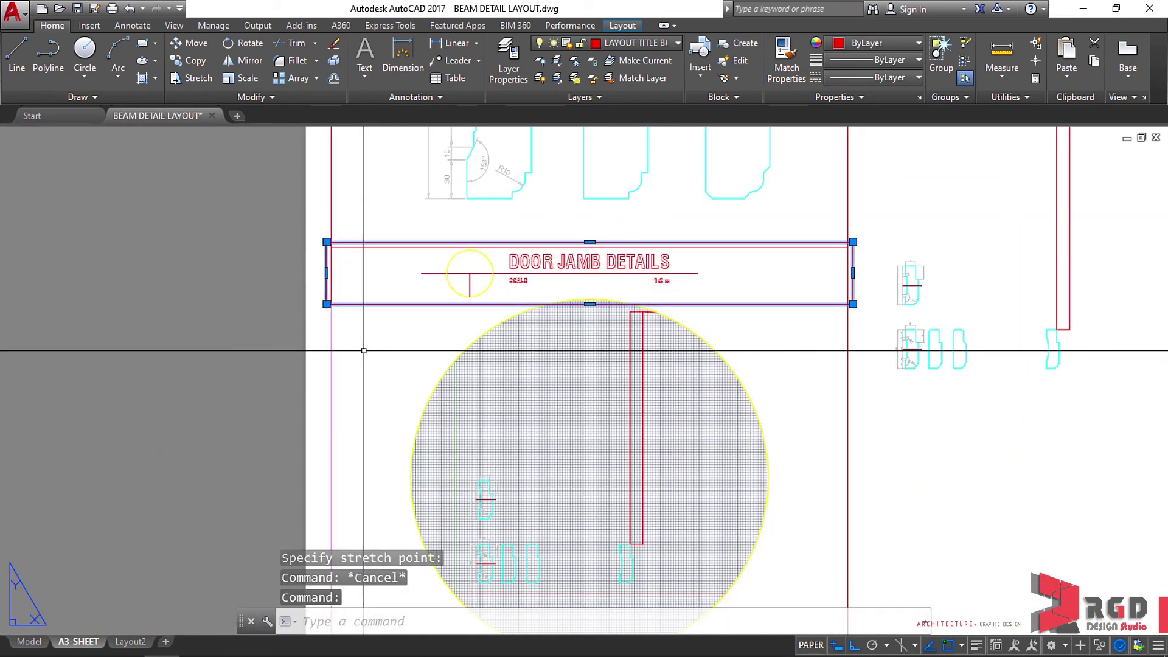
{"action": "type", "text": "E"}
{"action": "key", "text": "Return"}
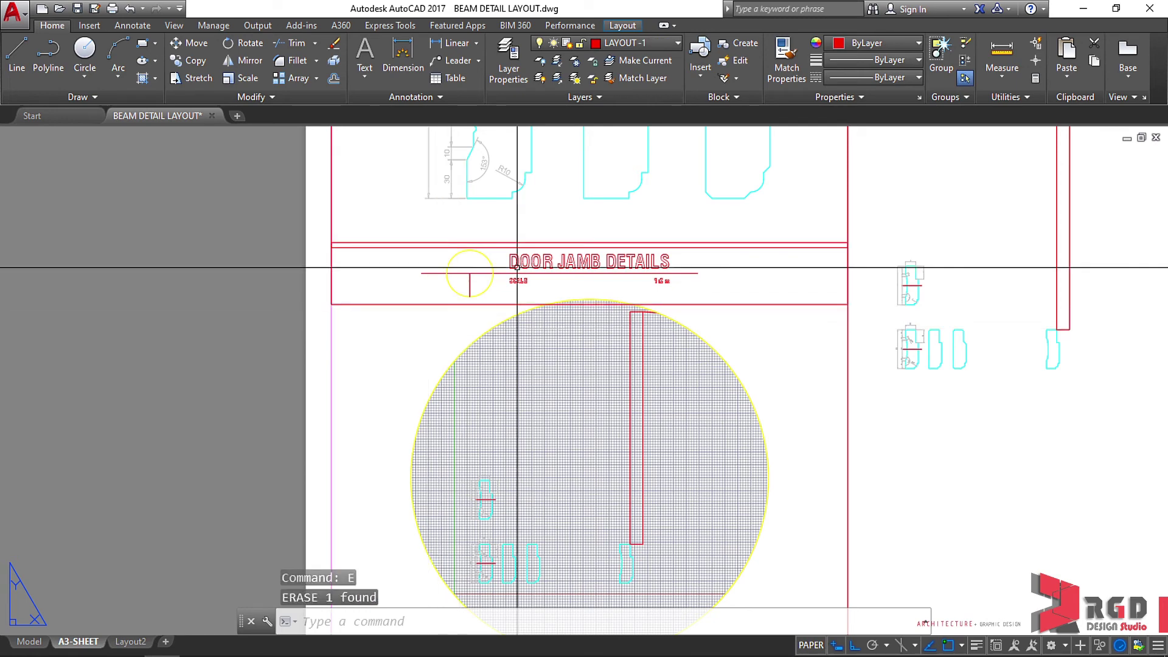
- Stretch the lower edge of the upper viewport to meet the title box's upper edge
{"action": "scroll", "coordinate": [675, 246], "scroll_direction": "up", "scroll_amount": 2}
{"action": "left_click", "coordinate": [678, 245]}
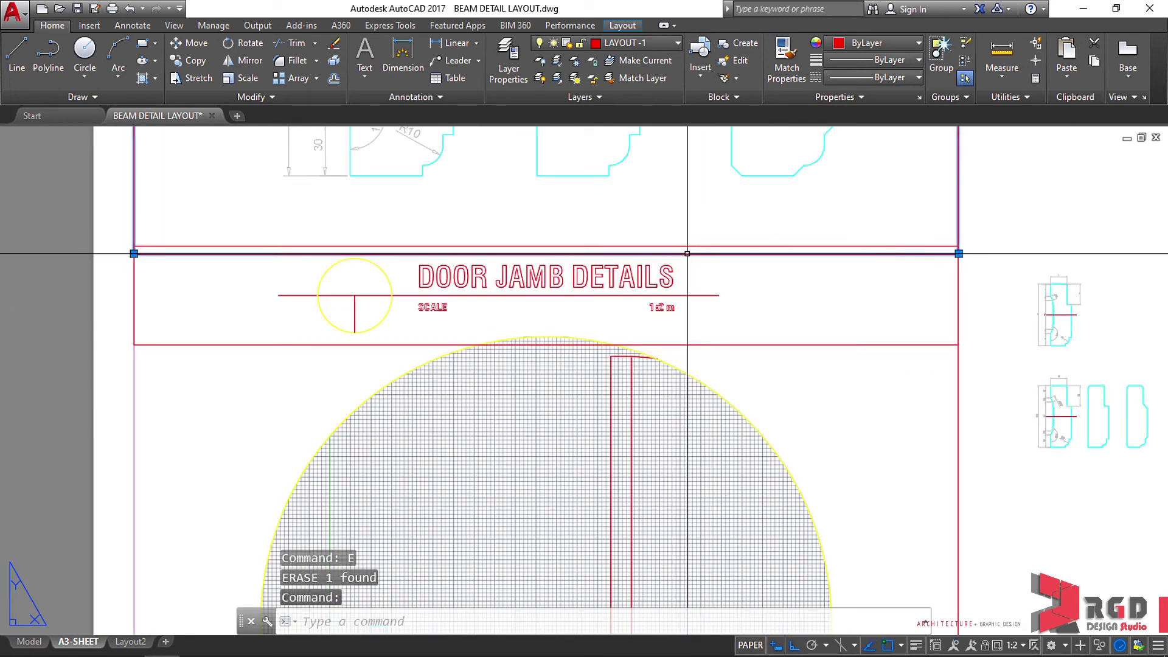
{"action": "middle_click_drag", "start_coordinate": [687, 253], "coordinate": [745, 385]}
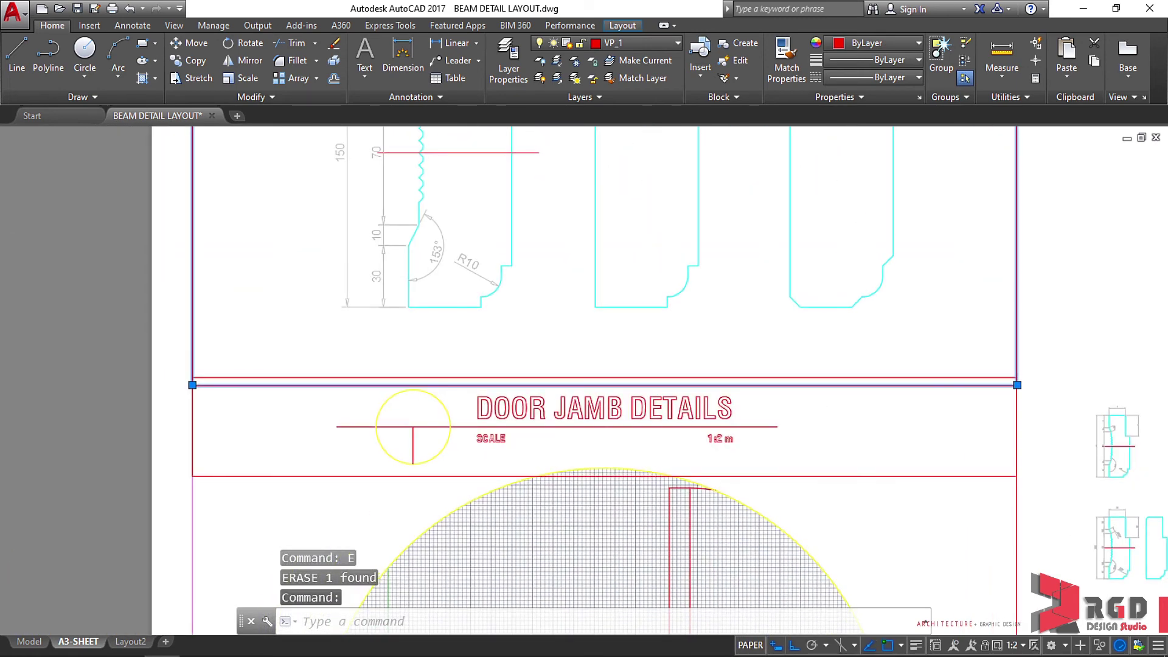
{"action": "left_click", "coordinate": [1017, 385]}
{"action": "left_click", "coordinate": [1017, 377]}
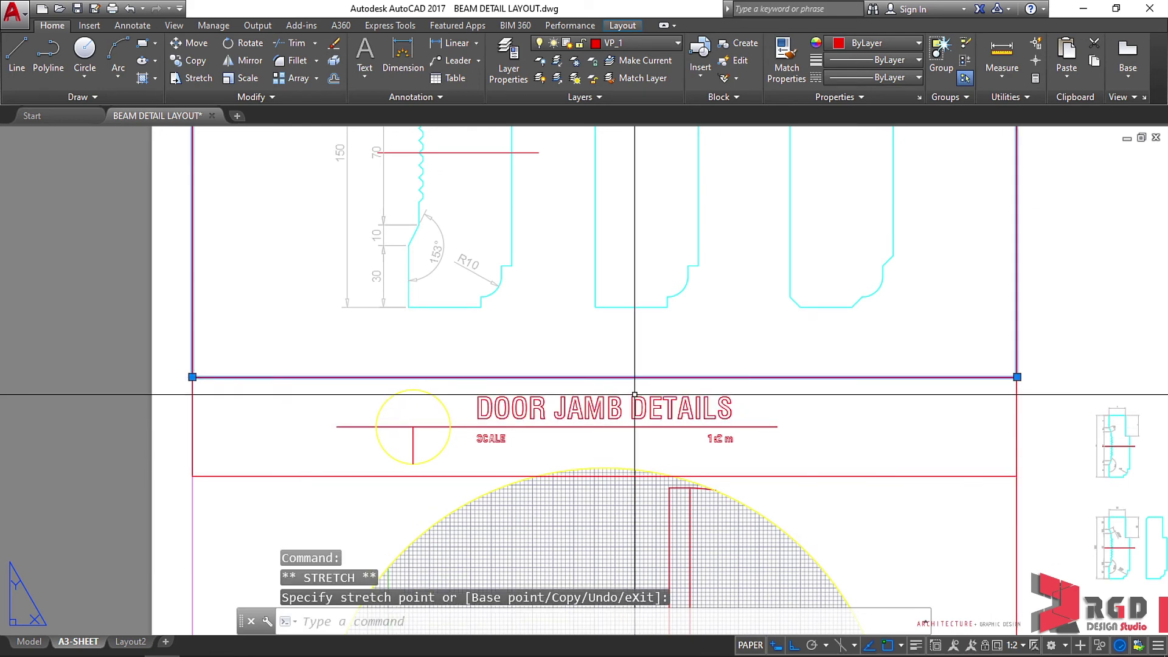
{"action": "key", "text": "Escape"}
- Lengthen the vertical line splitting the circle's lower half so it extends slightly below the circle
{"action": "scroll", "coordinate": [509, 519], "scroll_direction": "up", "scroll_amount": 2}
{"action": "left_click", "coordinate": [370, 396]}
{"action": "left_click", "coordinate": [356, 421]}
{"action": "scroll", "coordinate": [356, 421], "scroll_direction": "up", "scroll_amount": 4}
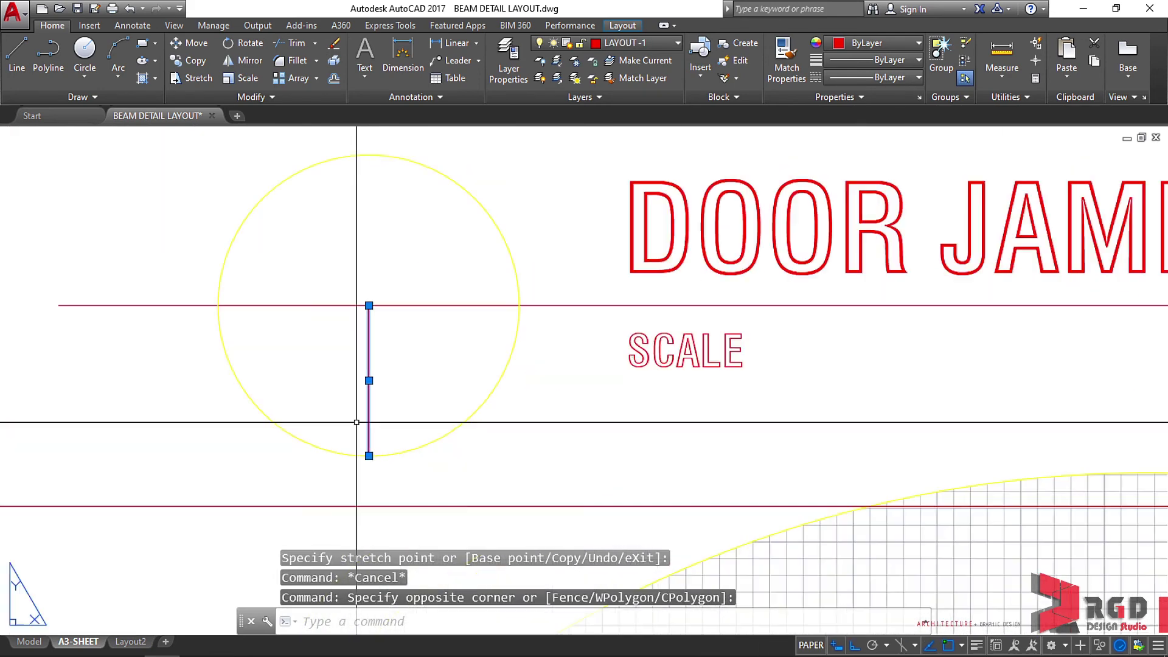
{"action": "left_click", "coordinate": [369, 455]}
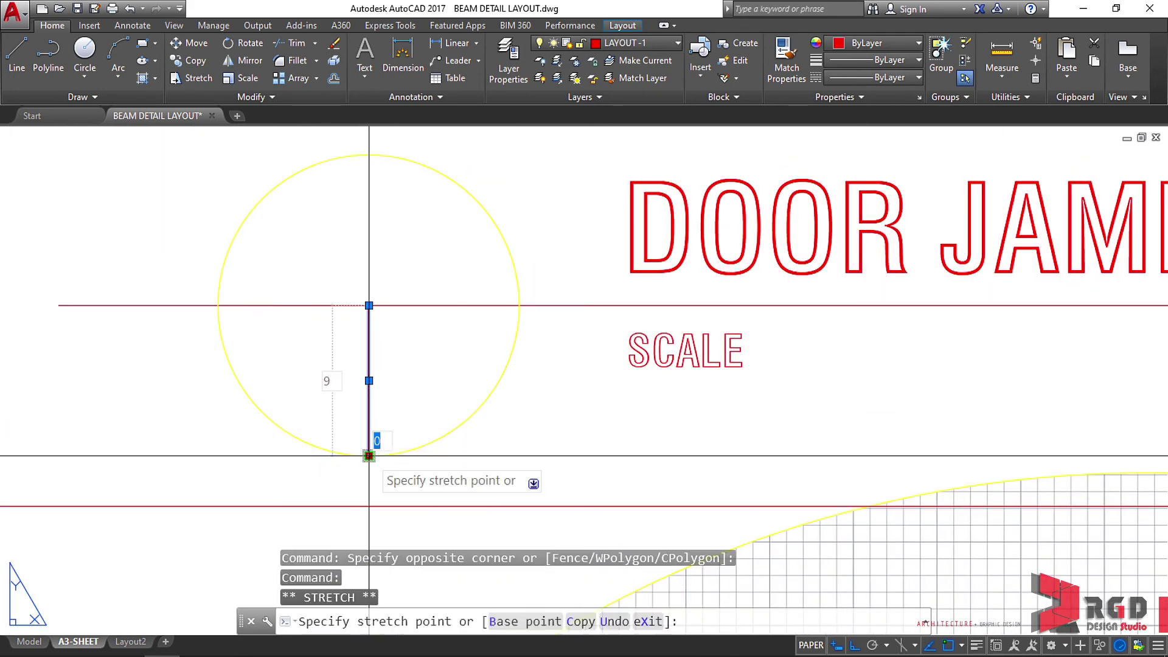
{"action": "left_click", "coordinate": [372, 486]}
{"action": "key", "text": "Escape"}
{"action": "scroll", "coordinate": [449, 419], "scroll_direction": "down", "scroll_amount": 4}
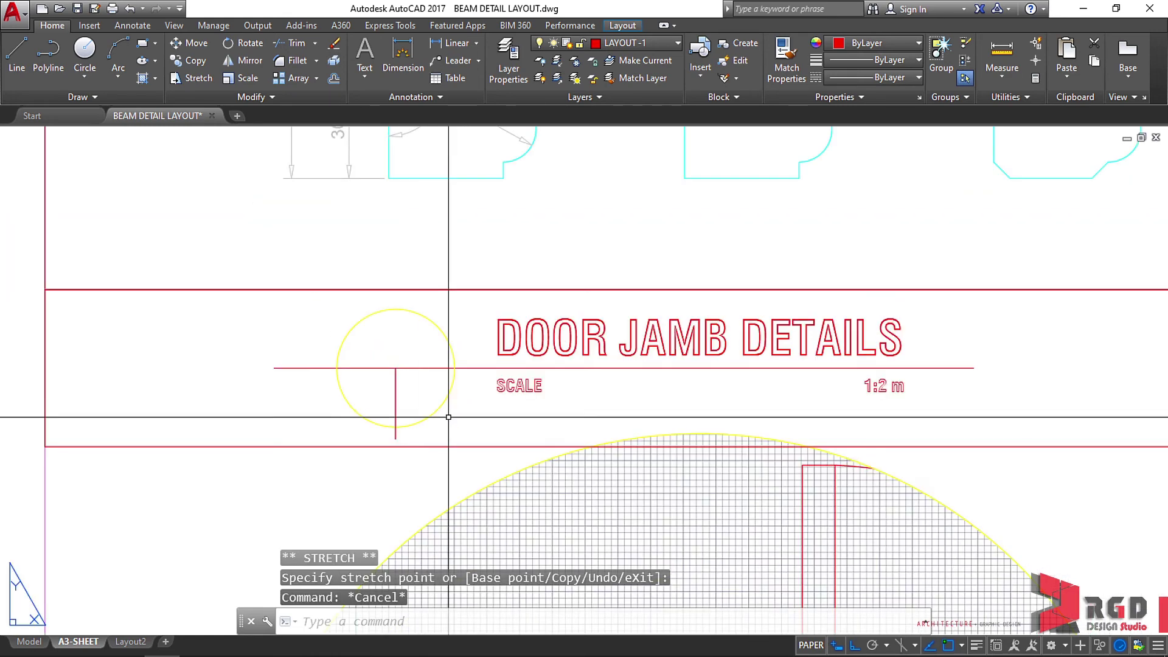
{"action": "mouse_move", "coordinate": [448, 417]}
{"action": "middle_mouse_down"}
{"action": "mouse_move", "coordinate": [425, 417]}
{"action": "mouse_move", "coordinate": [426, 429]}
{"action": "middle_mouse_up"}
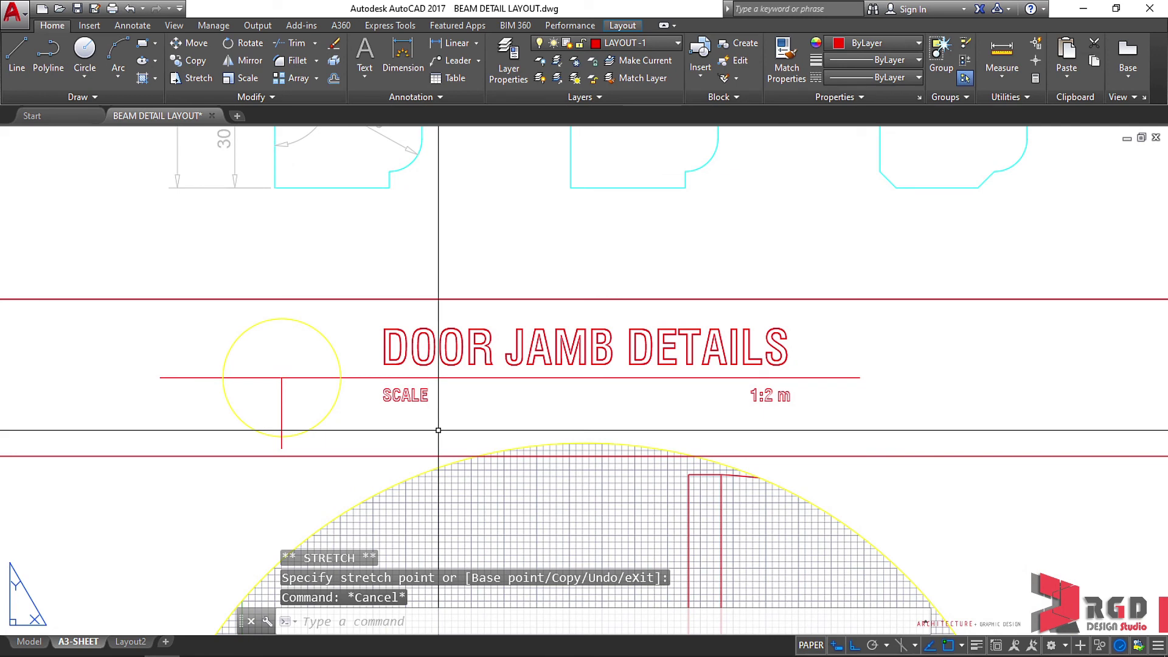
- Add single-line text "1" at 0 rotation, centred in the upper half of the detail circle
{"action": "scroll", "coordinate": [278, 352], "scroll_direction": "up", "scroll_amount": 2}
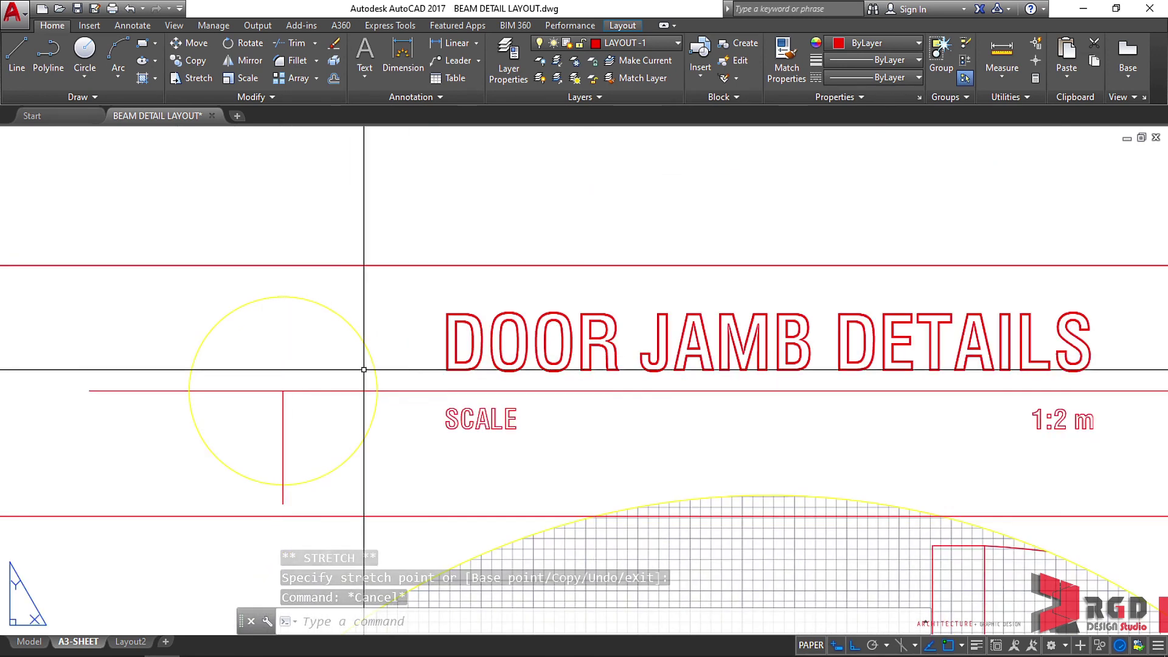
{"action": "type", "text": "DT"}
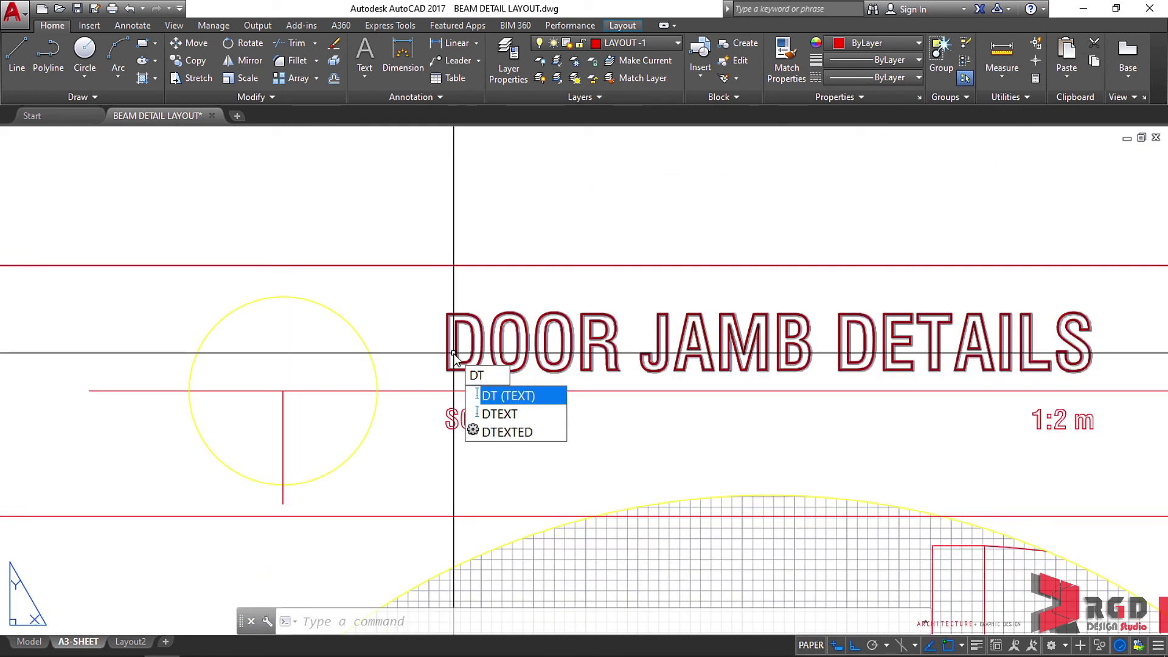
{"action": "key", "text": "Return"}
{"action": "left_click", "coordinate": [132, 25]}
{"action": "left_click", "coordinate": [212, 42]}
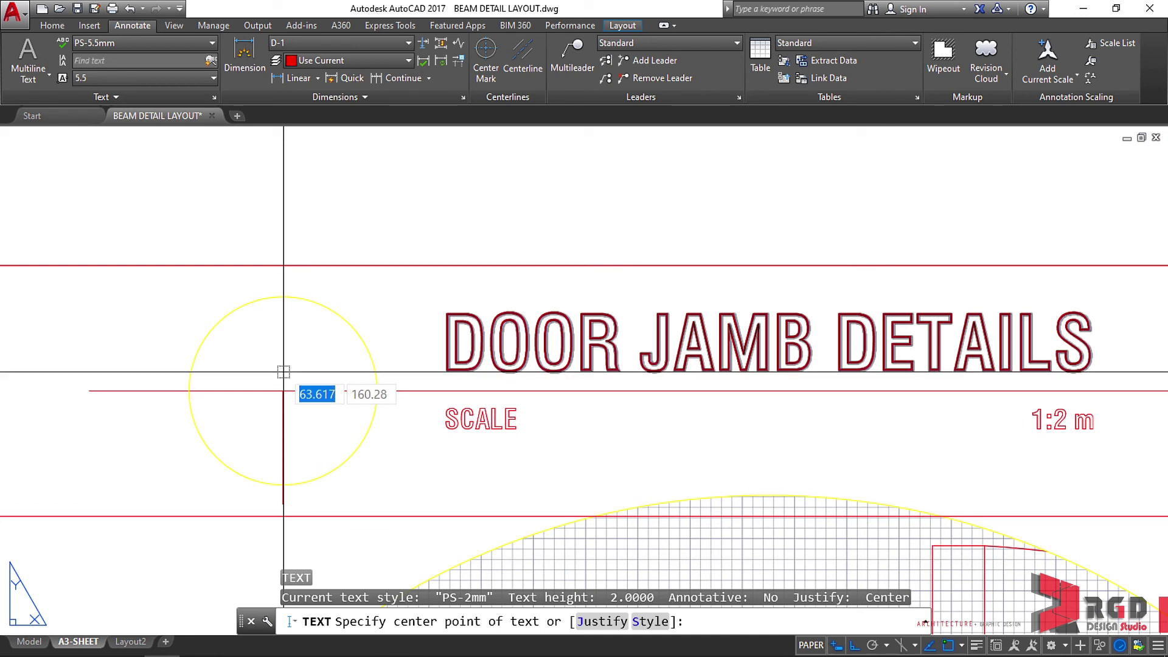
{"action": "left_click", "coordinate": [284, 370]}
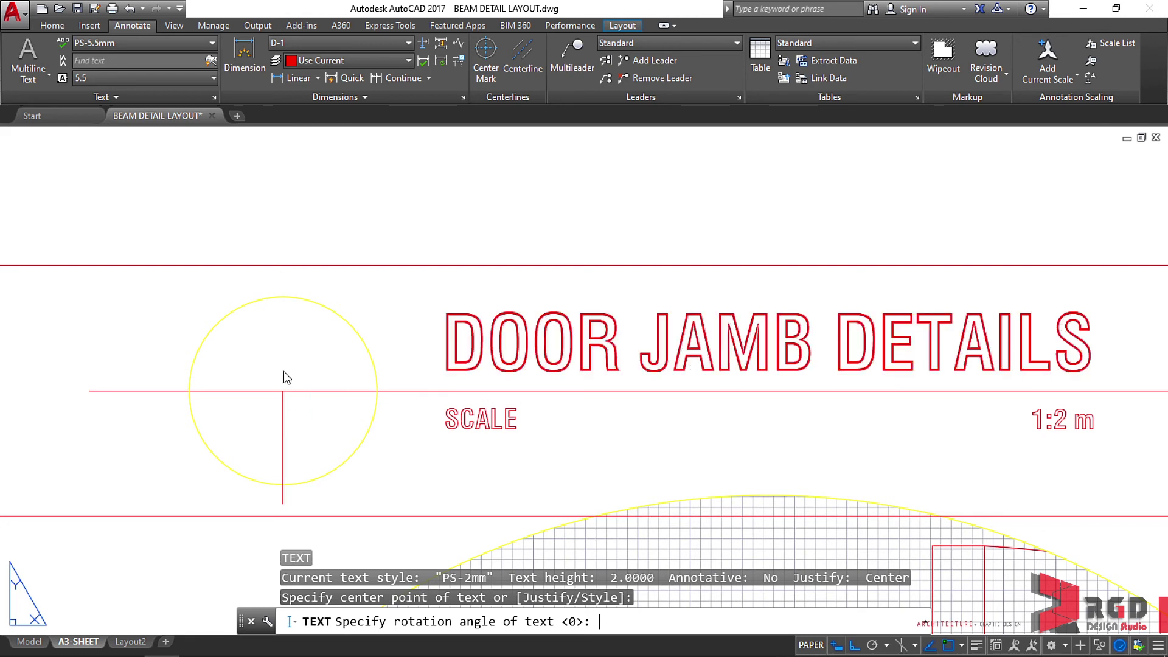
{"action": "key", "text": "Return"}
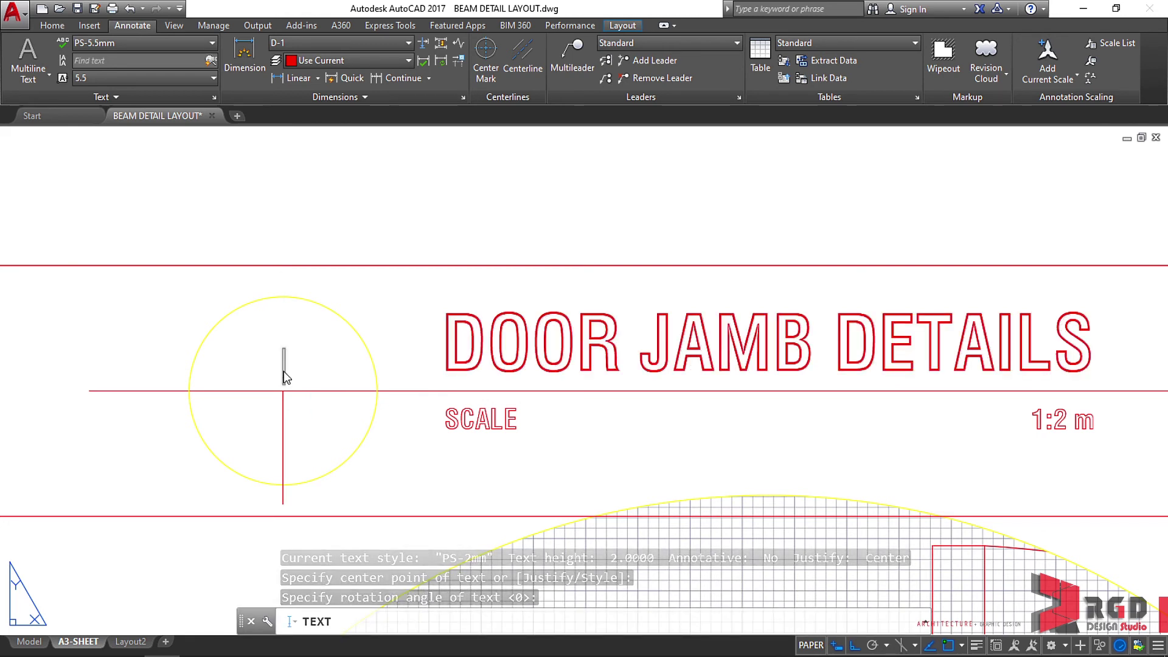
{"action": "type", "text": "1"}
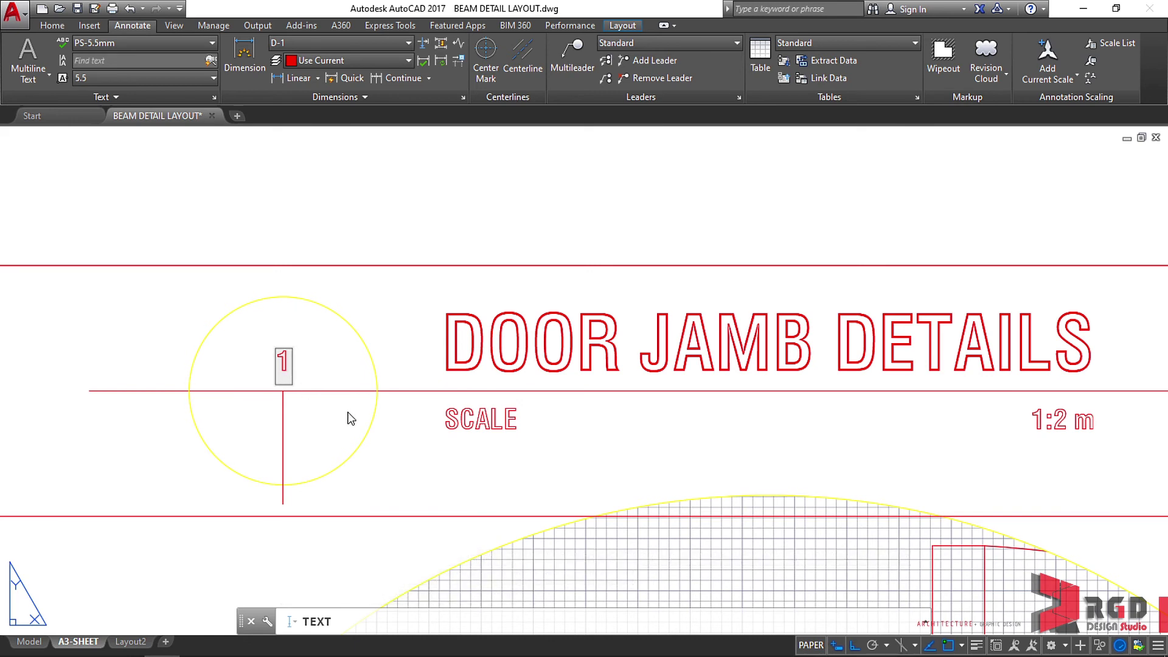
{"action": "left_click", "coordinate": [412, 431]}
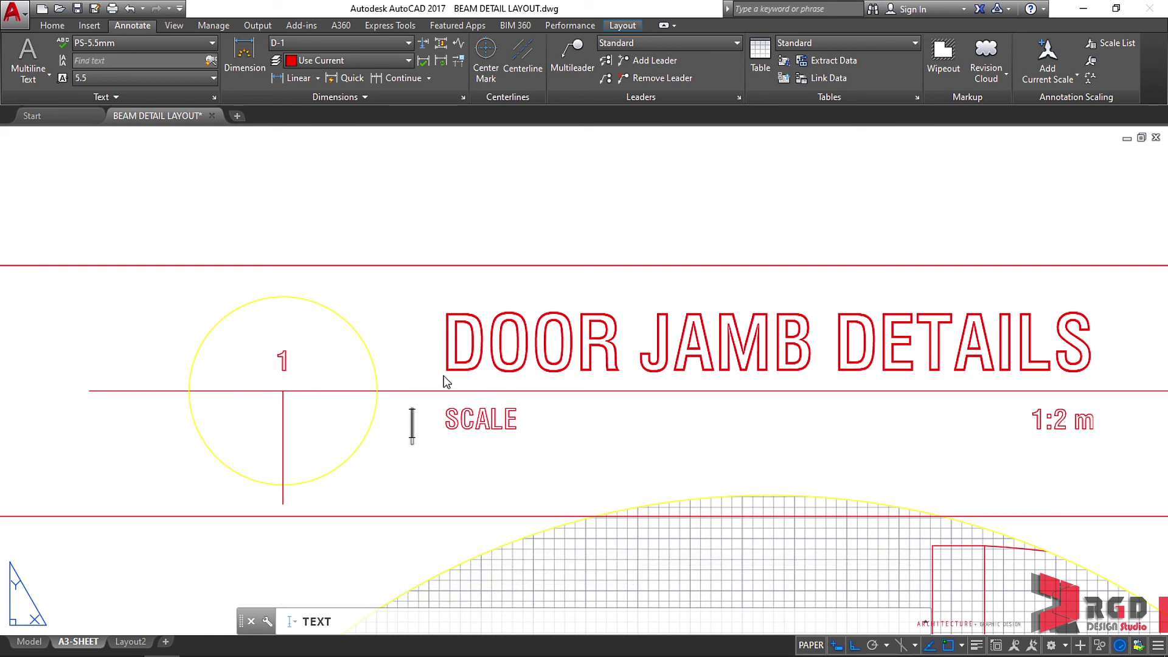
{"action": "key", "text": "Escape"}
- Apply the PS-5.5mm text style to the number in the circle's upper half
{"action": "left_click", "coordinate": [281, 359]}
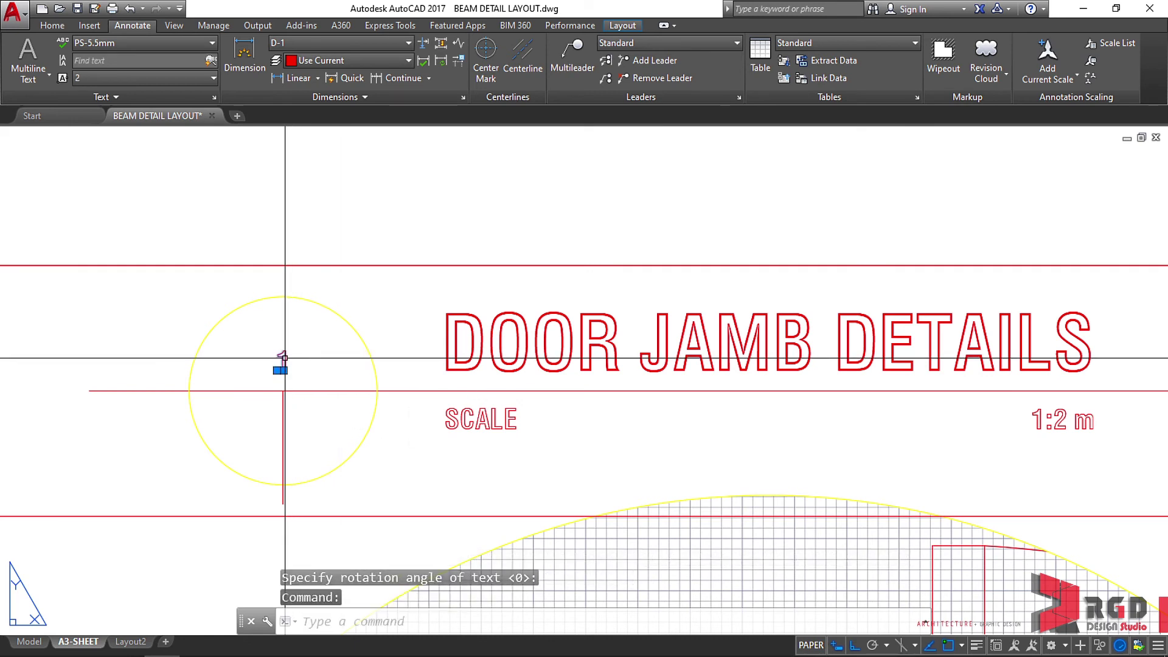
{"action": "key", "text": "Escape"}
{"action": "left_click", "coordinate": [279, 380]}
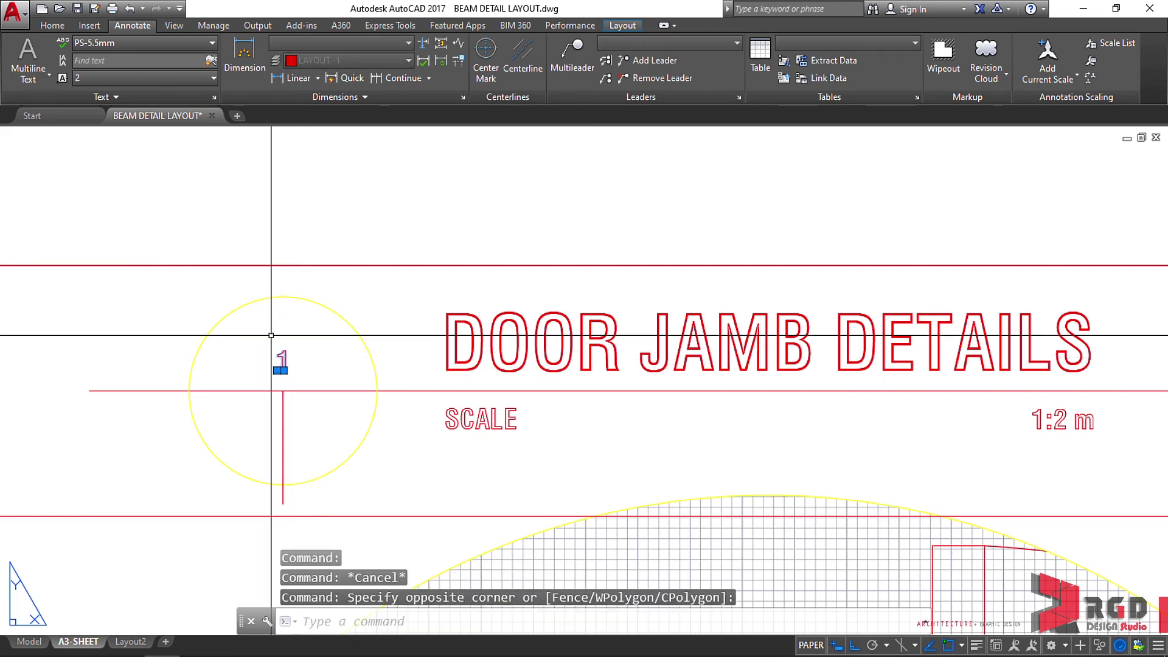
{"action": "left_click", "coordinate": [213, 42]}
{"action": "left_click", "coordinate": [168, 125]}
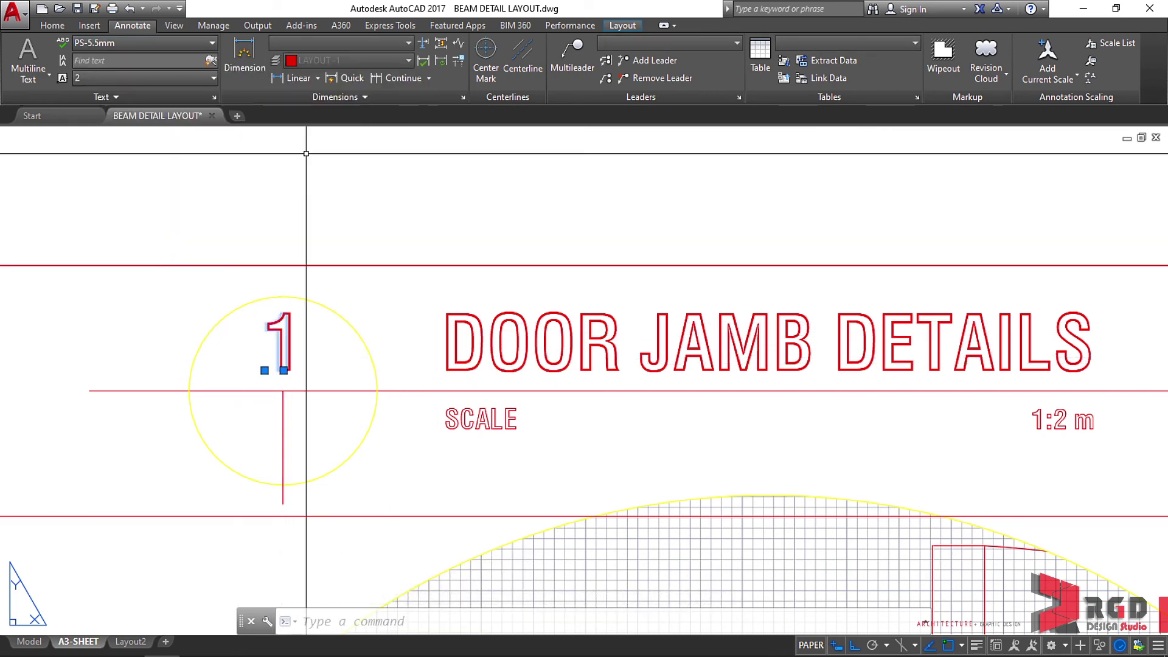
{"action": "key", "text": "Escape"}
- Copy the number "1" about 9.3 units down into the lower-left quarter of the detail circle
{"action": "middle_click_drag", "start_coordinate": [327, 420], "coordinate": [381, 367]}
{"action": "left_click", "coordinate": [359, 308]}
{"action": "left_click", "coordinate": [329, 292]}
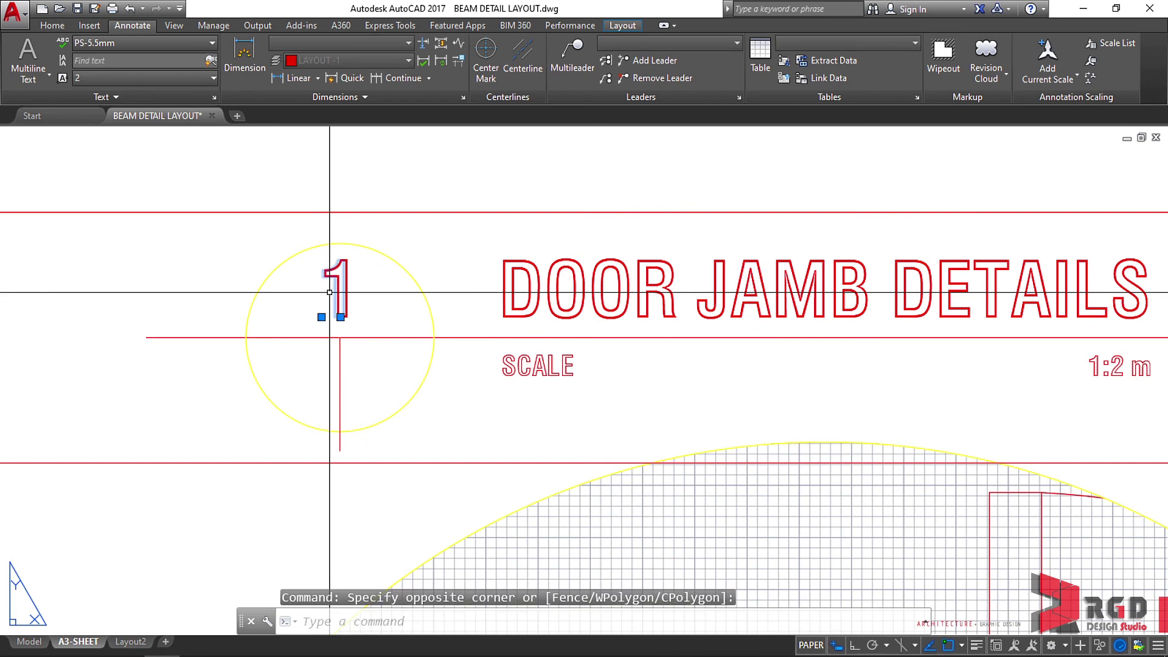
{"action": "type", "text": "CO"}
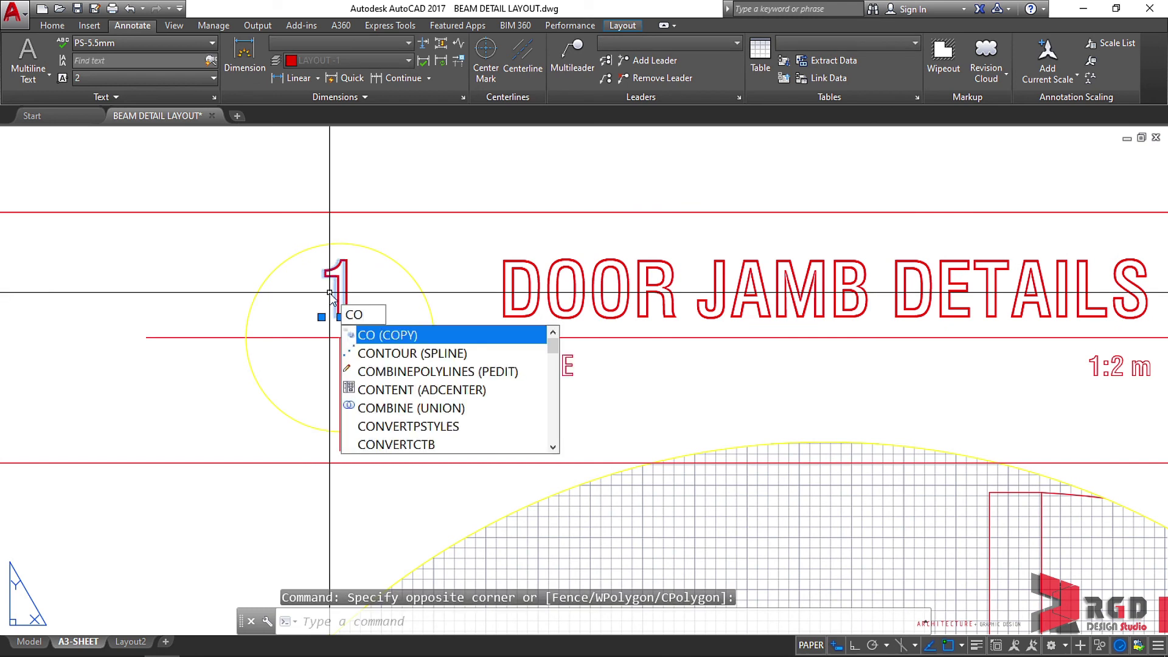
{"action": "key", "text": "Return"}
{"action": "left_click", "coordinate": [343, 288]}
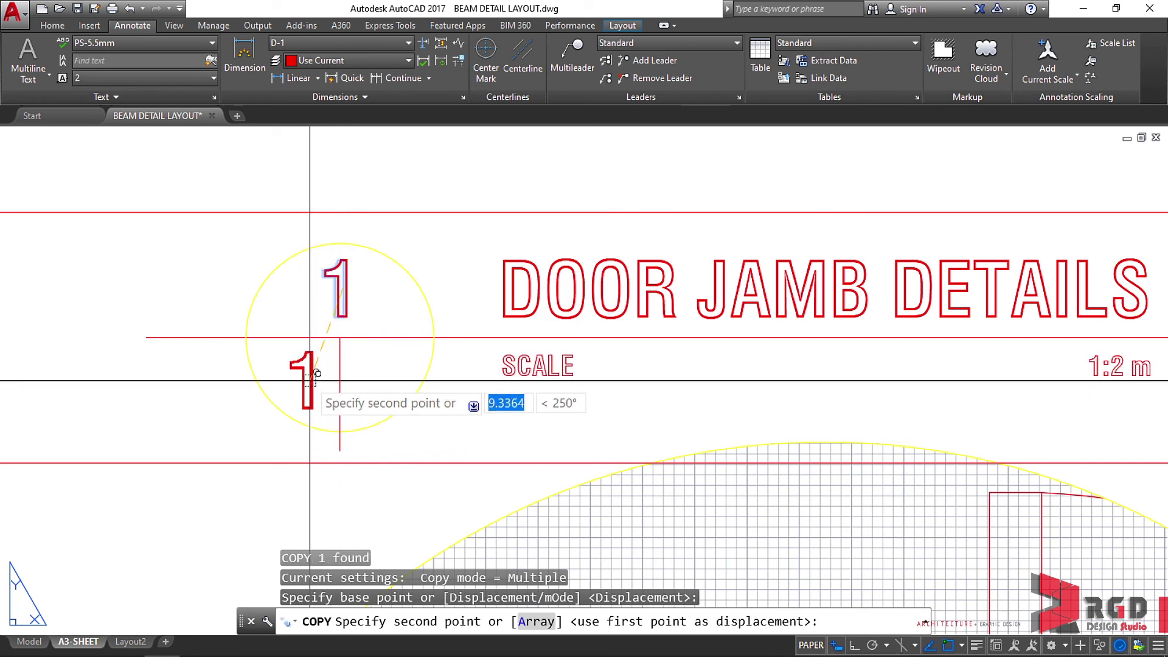
{"action": "left_click", "coordinate": [310, 380]}
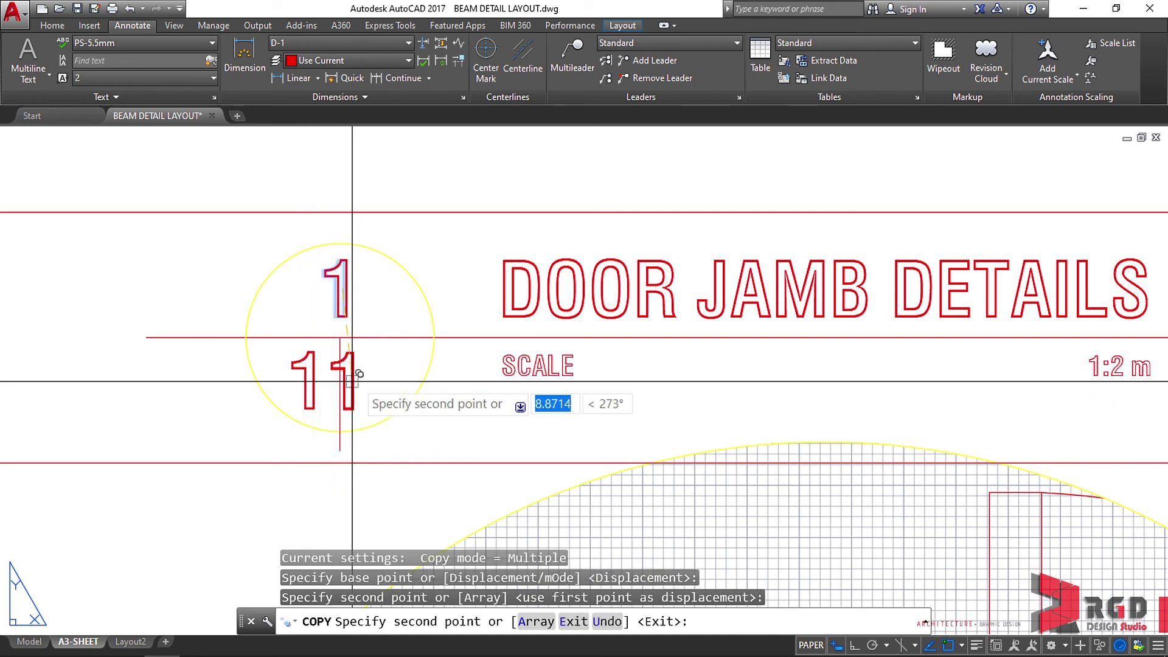
{"action": "key", "text": "Escape"}
- Copy the lower-left number about 6.5 units horizontally into the circle's lower-right quarter with Ortho on
{"action": "left_click", "coordinate": [317, 381]}
{"action": "left_click", "coordinate": [320, 376]}
{"action": "type", "text": "CO"}
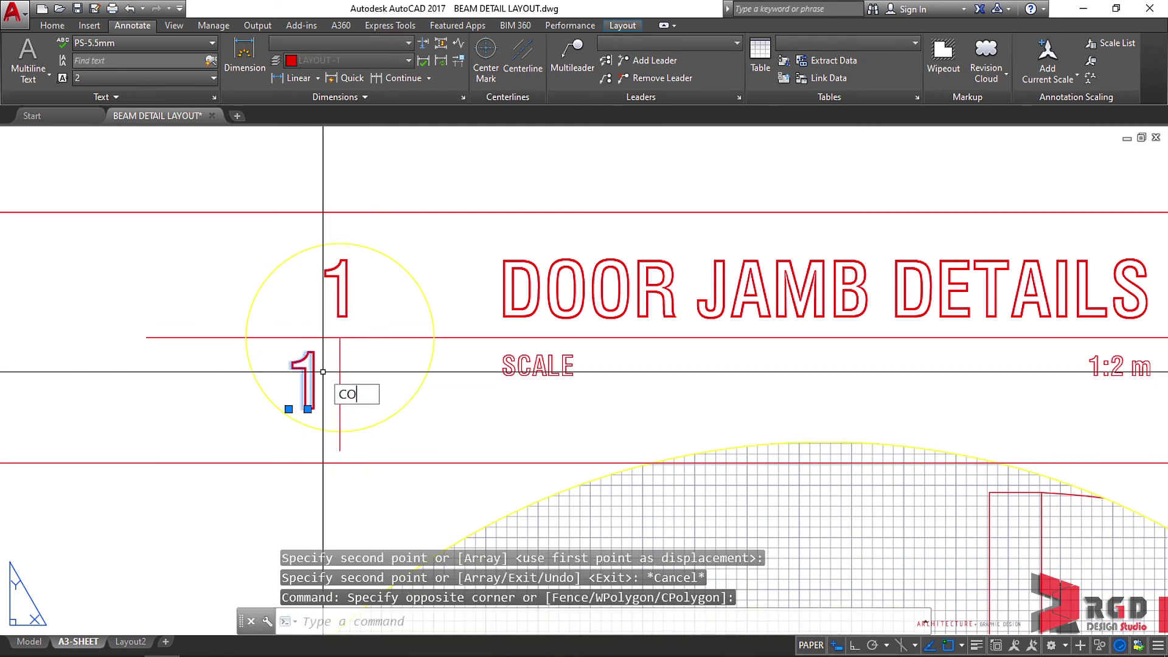
{"action": "key", "text": "Return"}
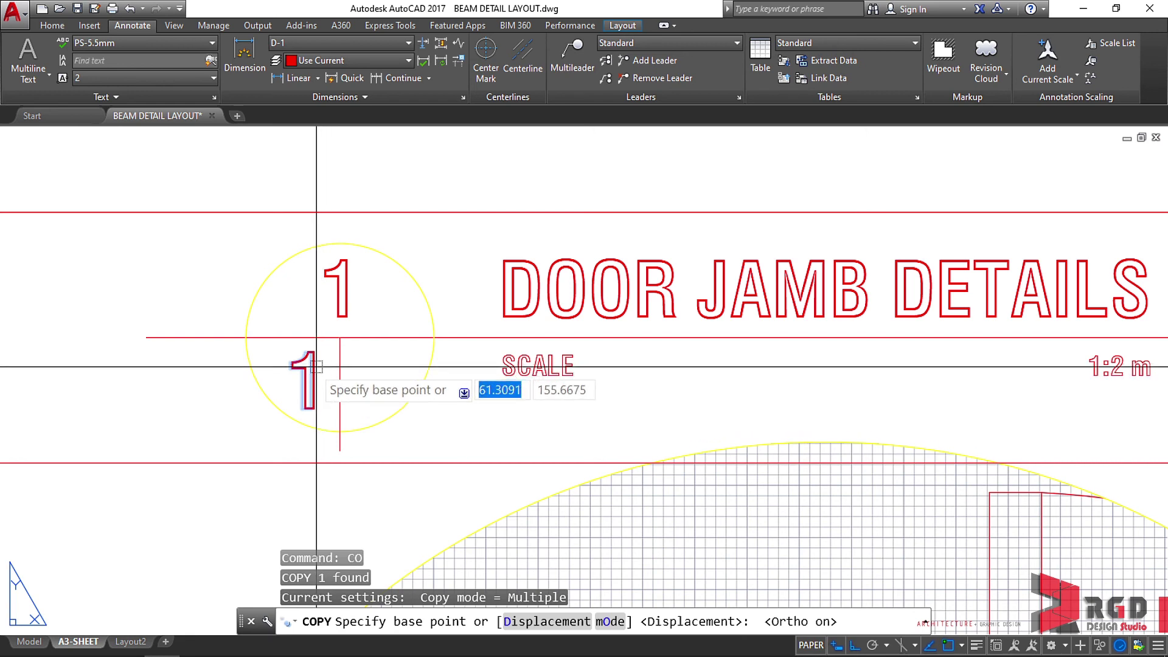
{"action": "left_click", "coordinate": [310, 381]}
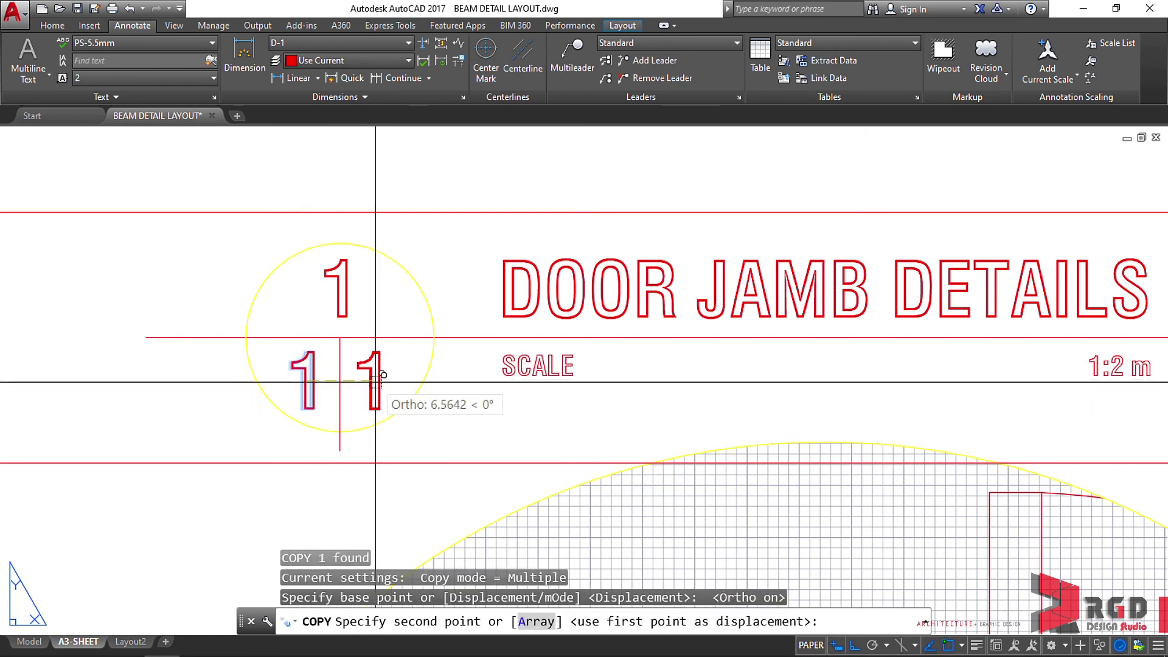
{"action": "left_click", "coordinate": [374, 380]}
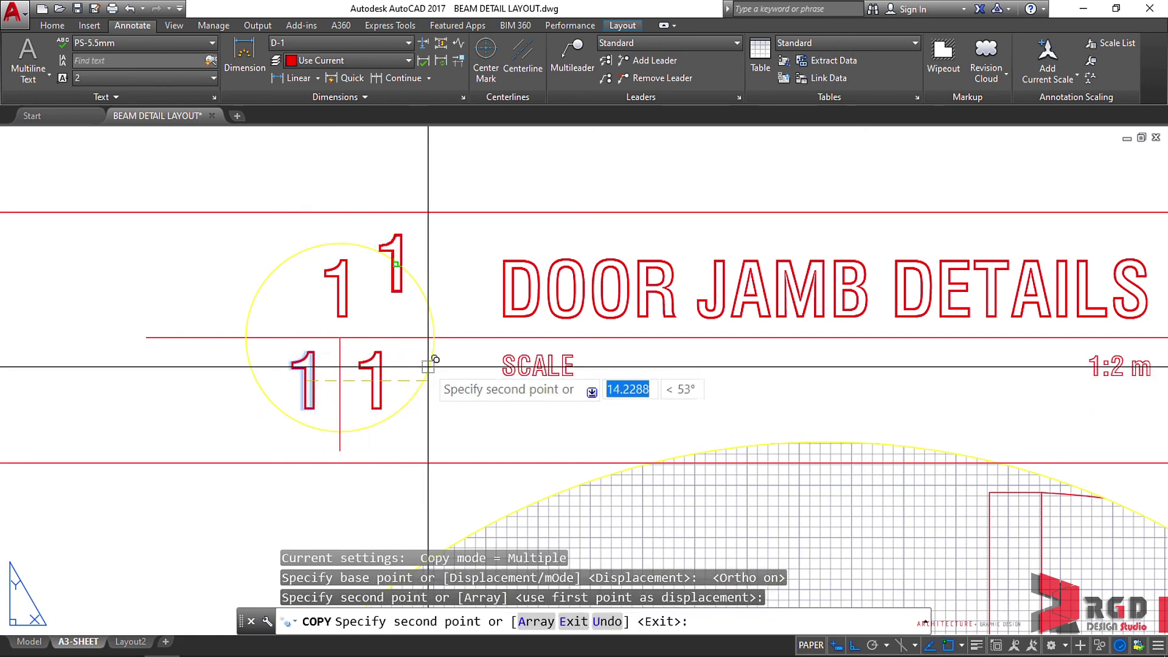
{"action": "key", "text": "Escape"}
- Change the text in the circle's lower-left quarter to "A"
{"action": "scroll", "coordinate": [426, 316], "scroll_direction": "down", "scroll_amount": 2}
{"action": "scroll", "coordinate": [425, 317], "scroll_direction": "down", "scroll_amount": 2}
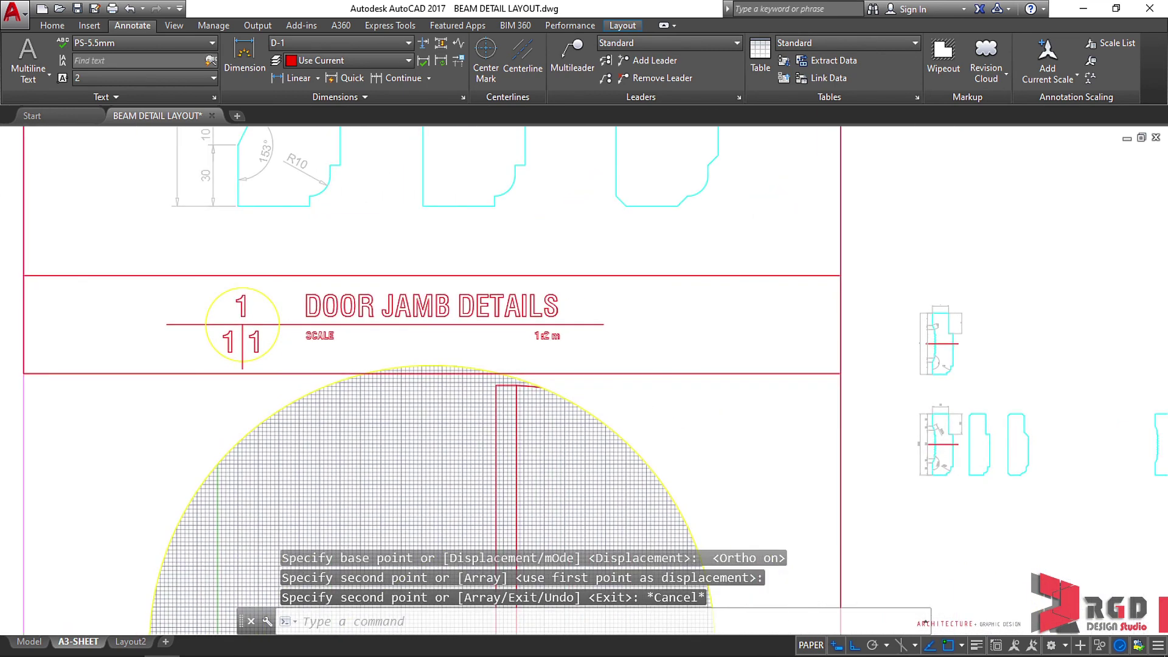
{"action": "scroll", "coordinate": [247, 316], "scroll_direction": "up", "scroll_amount": 2}
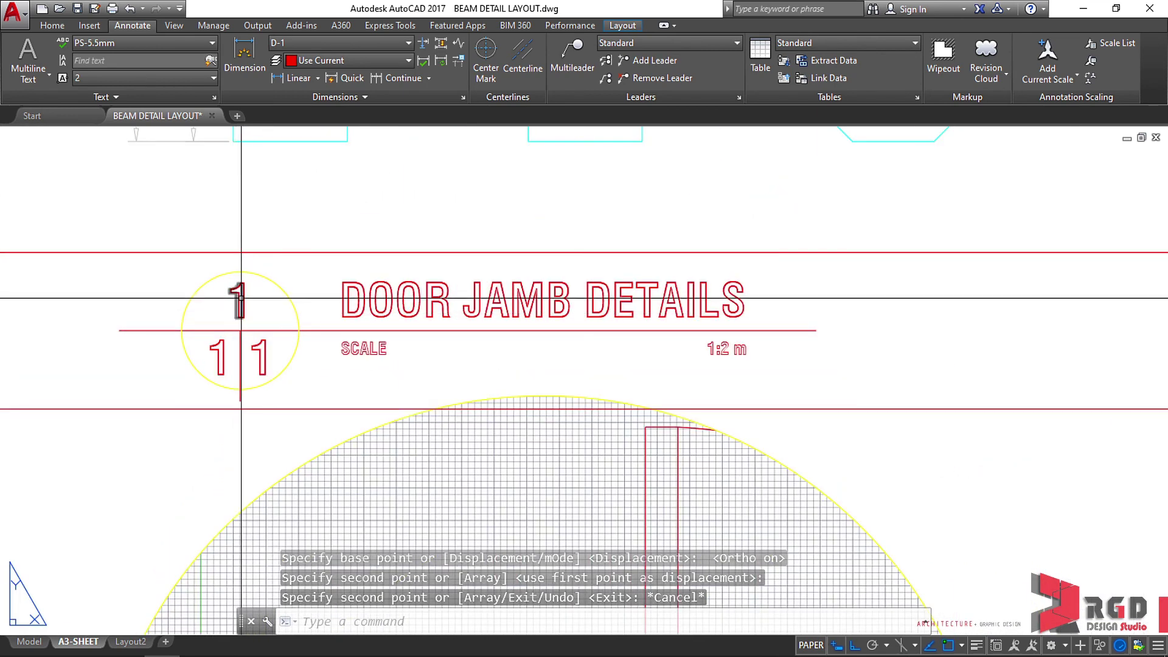
{"action": "left_click", "coordinate": [224, 360]}
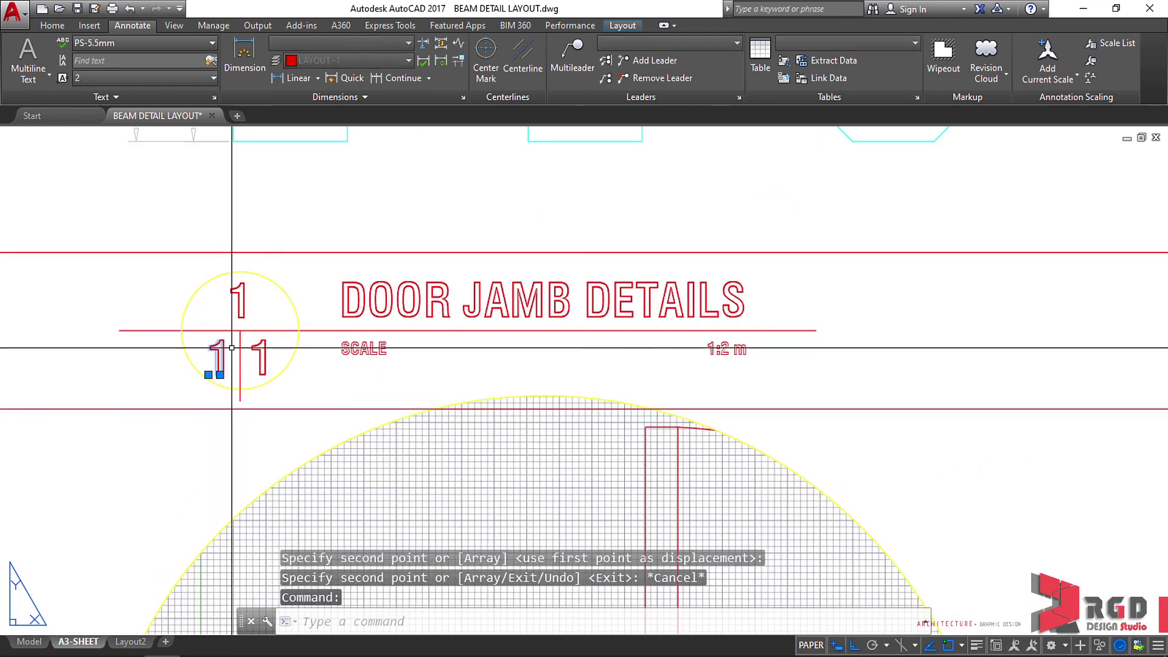
{"action": "double_click", "coordinate": [224, 361]}
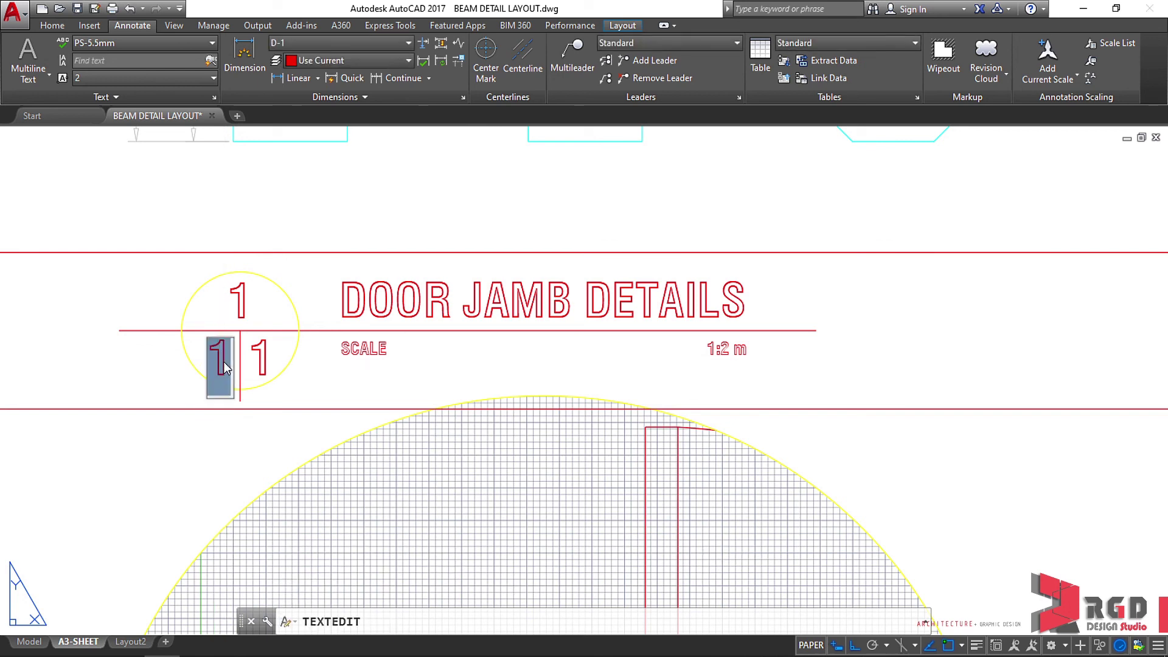
{"action": "type", "text": "A"}
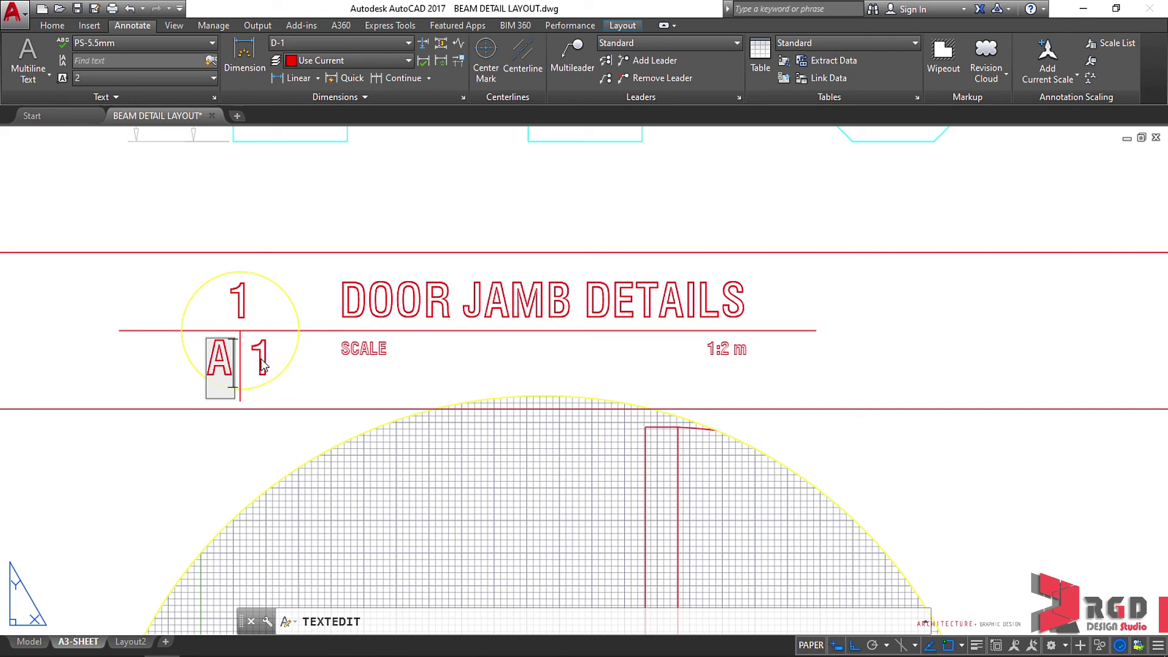
{"action": "left_click", "coordinate": [304, 375]}
{"action": "scroll", "coordinate": [222, 365], "scroll_direction": "up", "scroll_amount": 6}
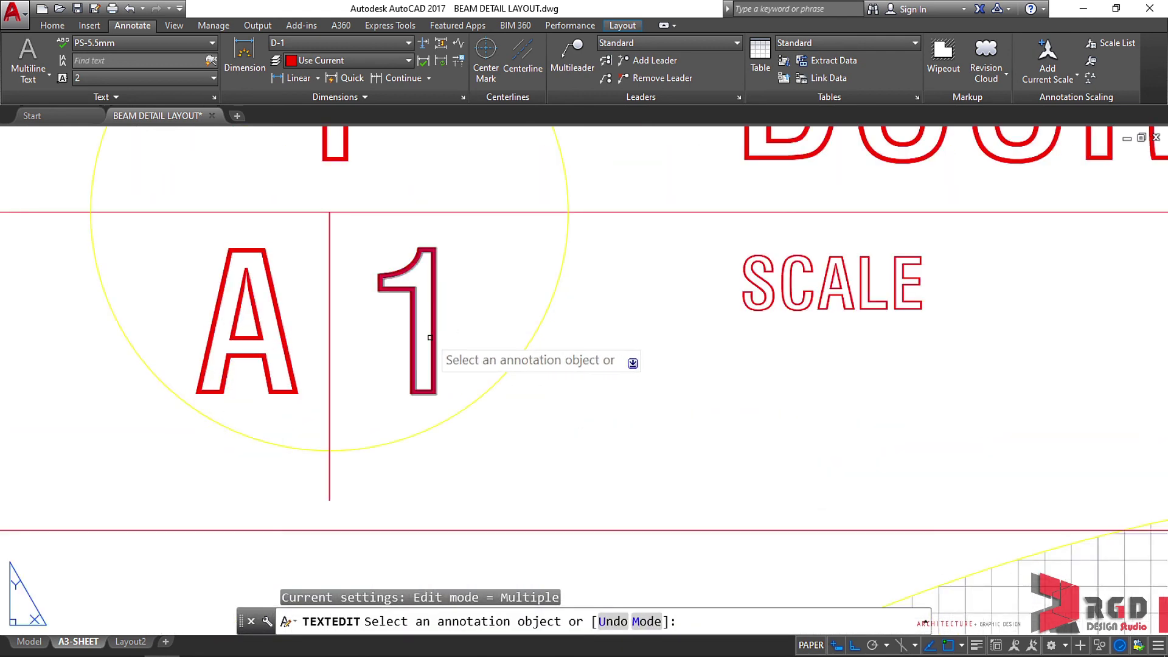
{"action": "scroll", "coordinate": [430, 337], "scroll_direction": "down", "scroll_amount": 4}
{"action": "key", "text": "Escape"}
{"action": "scroll", "coordinate": [365, 341], "scroll_direction": "up", "scroll_amount": 3}
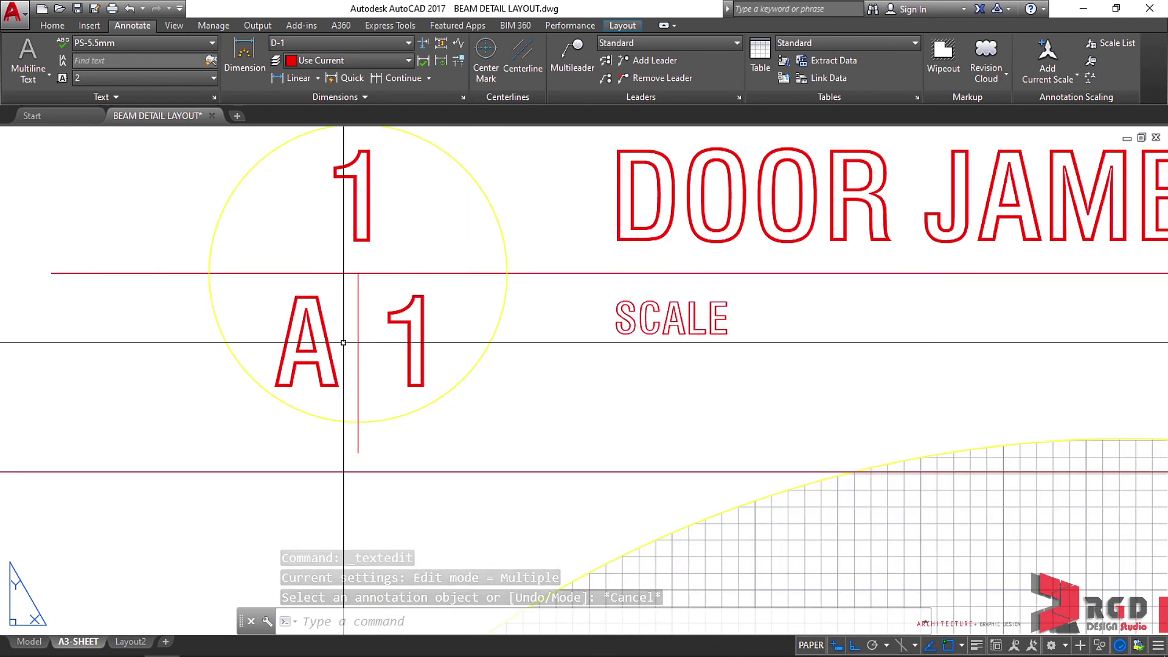
{"action": "scroll", "coordinate": [106, 371], "scroll_direction": "down", "scroll_amount": 4}
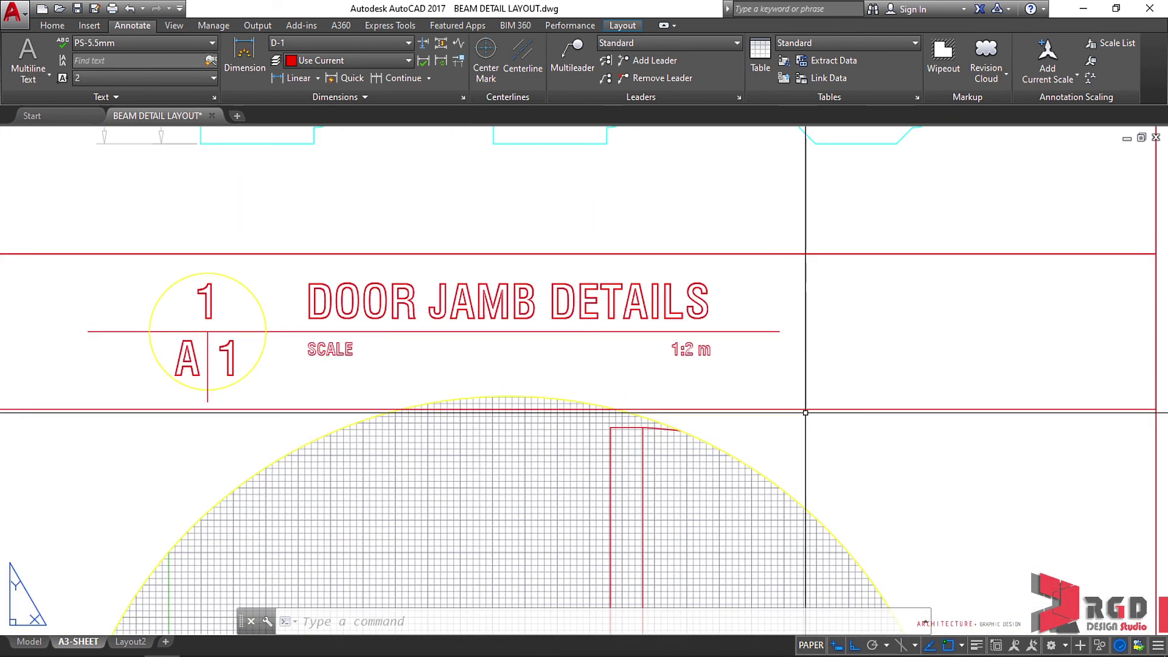
{"action": "scroll", "coordinate": [617, 353], "scroll_direction": "down", "scroll_amount": 2}
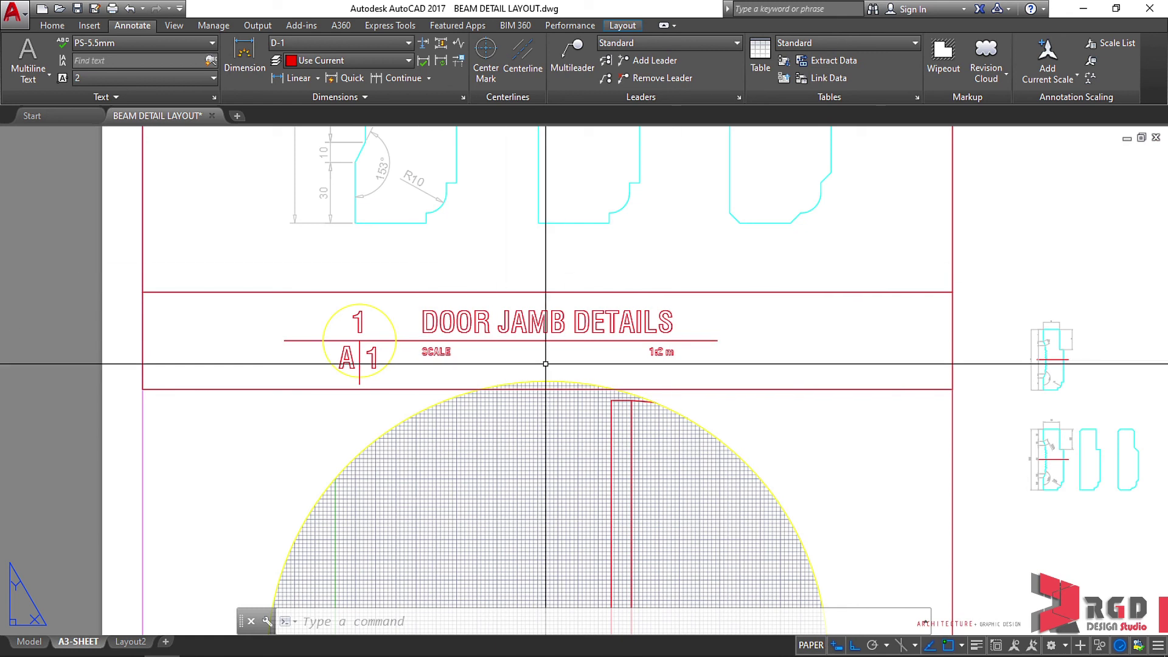
{"action": "left_click", "coordinate": [30, 642]}
{"action": "scroll", "coordinate": [404, 453], "scroll_direction": "down", "scroll_amount": 3}
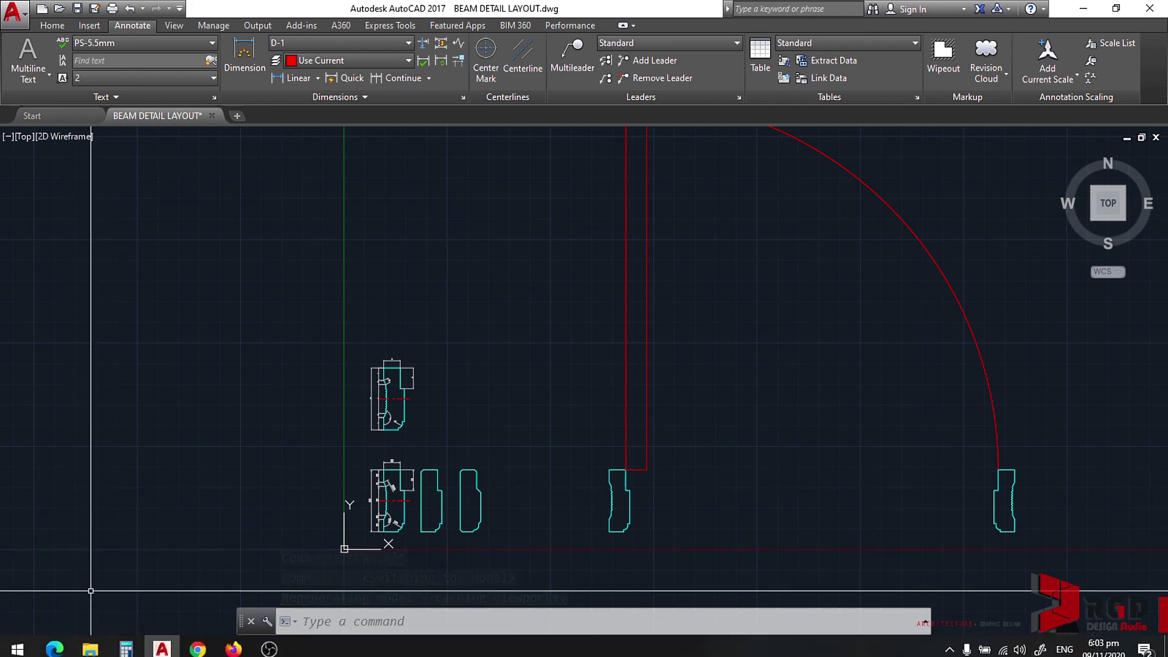
{"action": "left_click", "coordinate": [78, 642]}
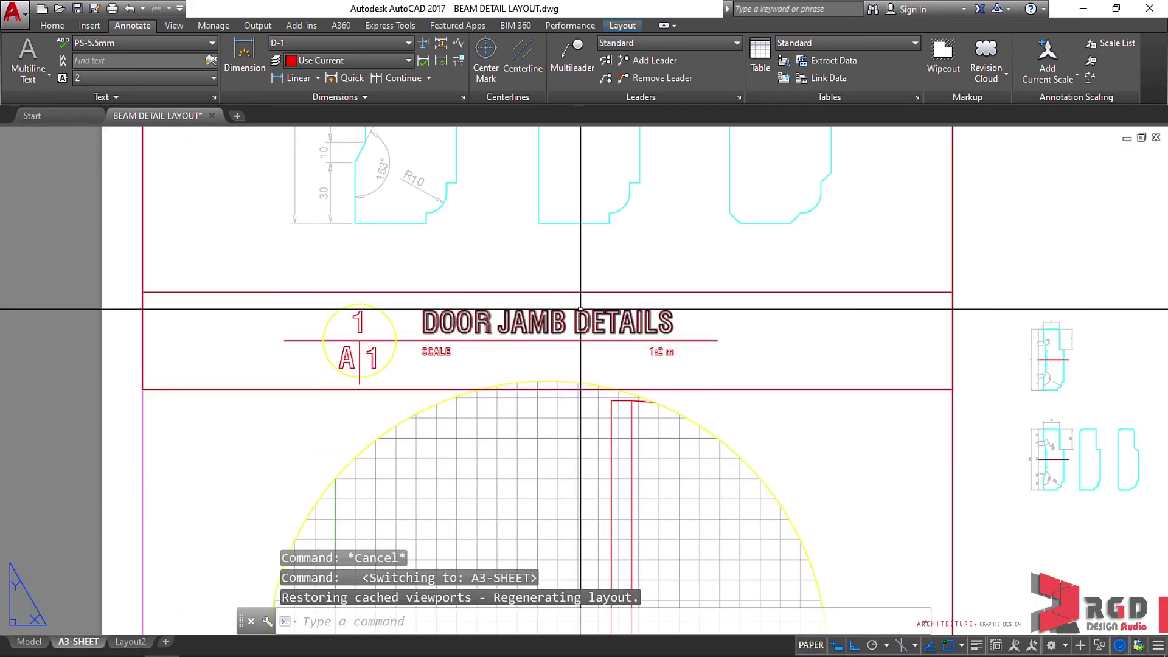
{"action": "middle_click_drag", "start_coordinate": [669, 280], "coordinate": [628, 281]}
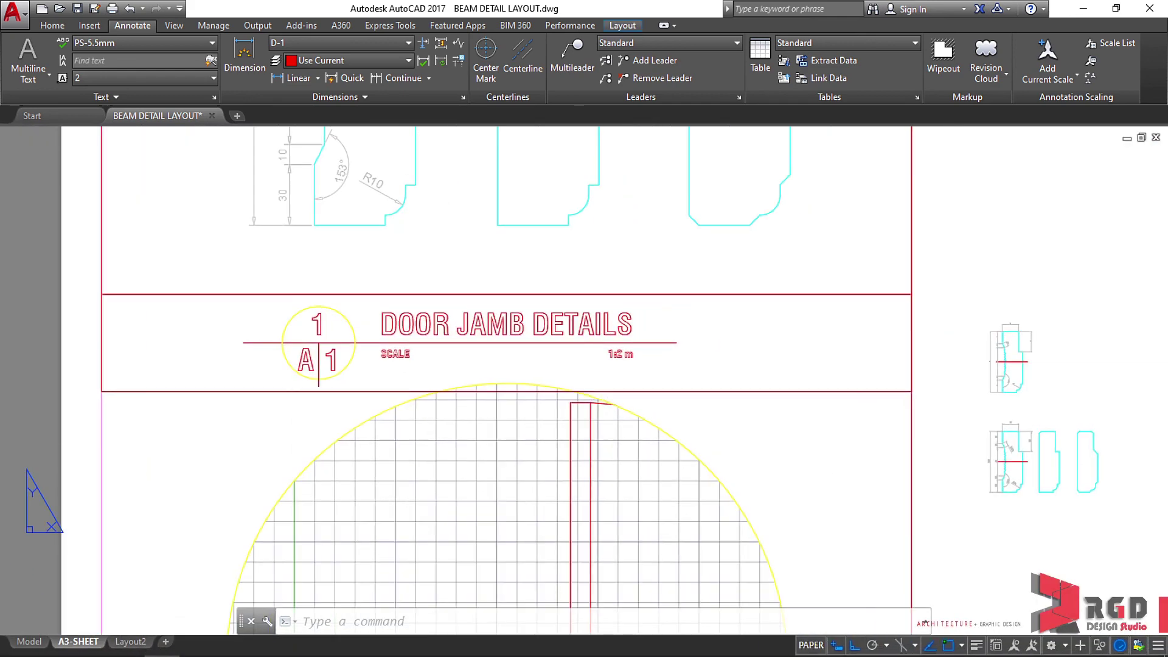